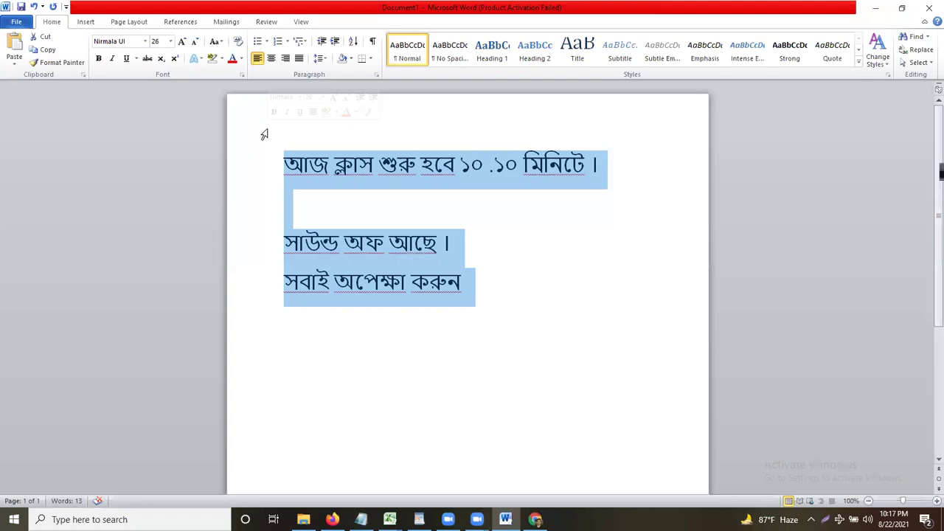
- Replace the selected Bengali text with the line "Facebook = dekhabe"
text(f)
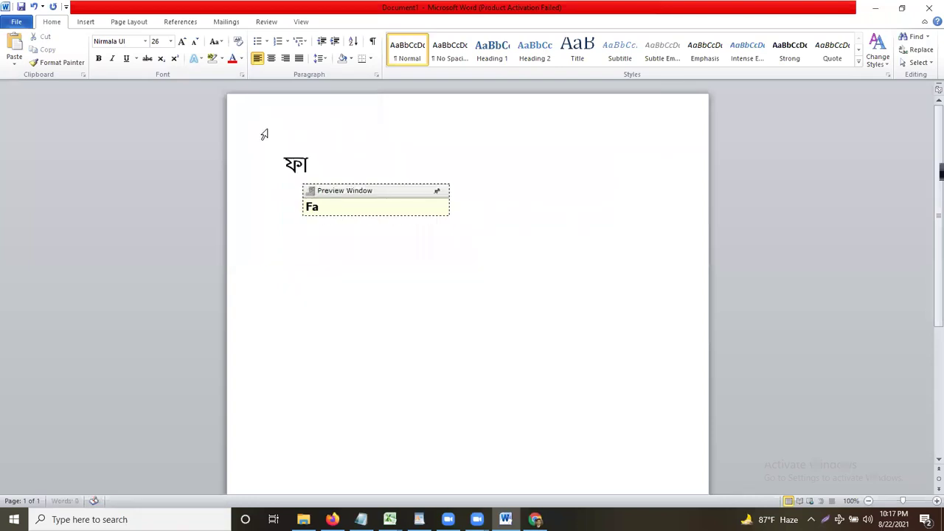
key(BackSpace)
text(Fac)
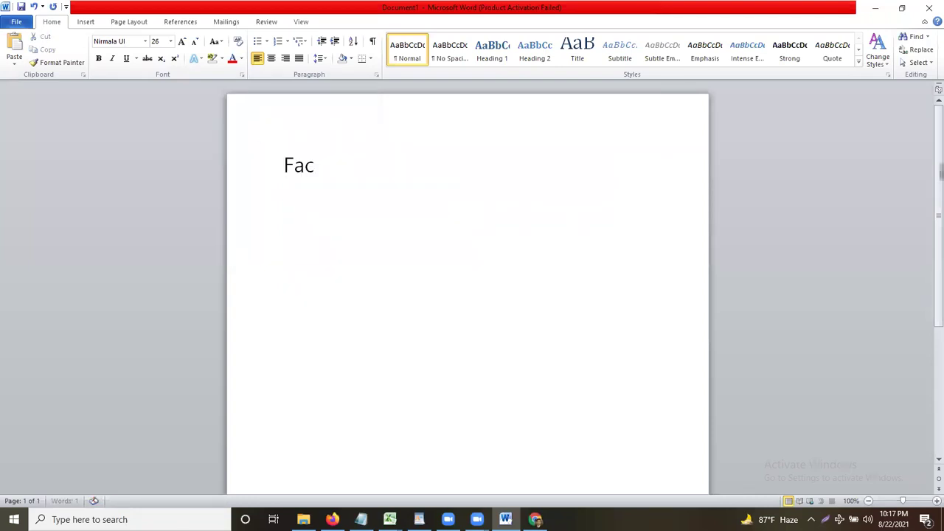
text(ebook)
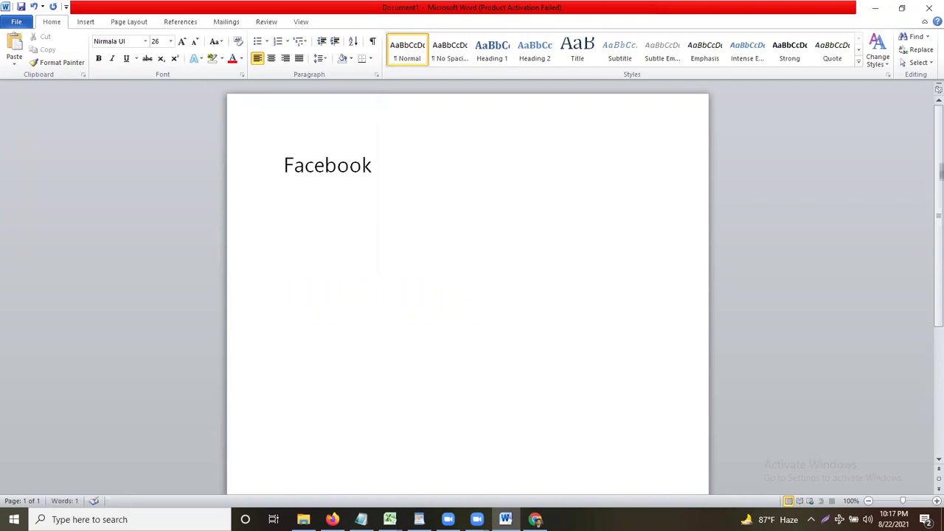
text( = dekhabe)
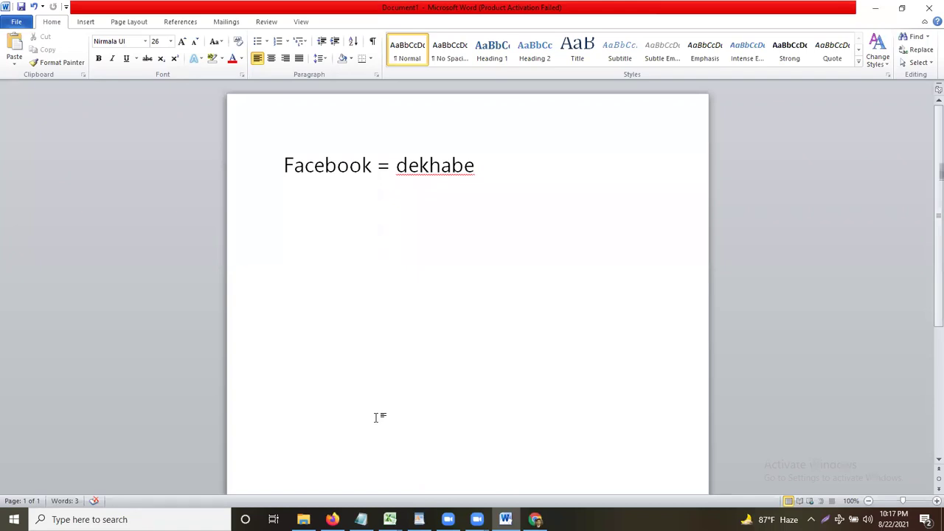
- Add the line "More people reach = 1000-12000" below the Facebook line
key(ctrl+z)
text(More people reach =)
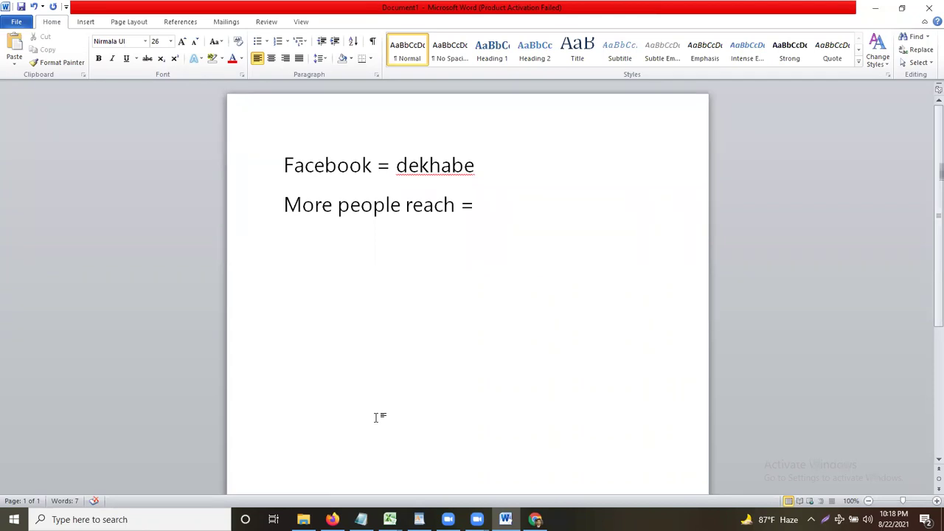
text(1000-)
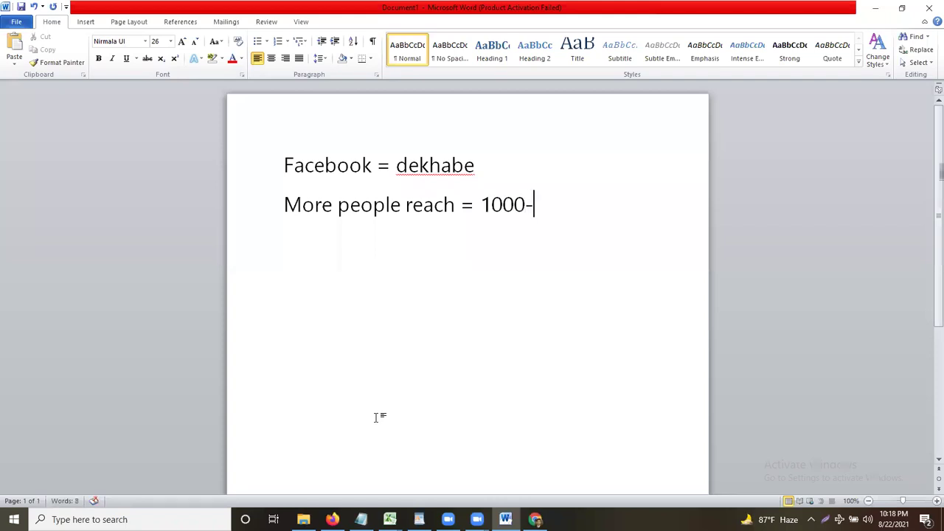
text(12000)
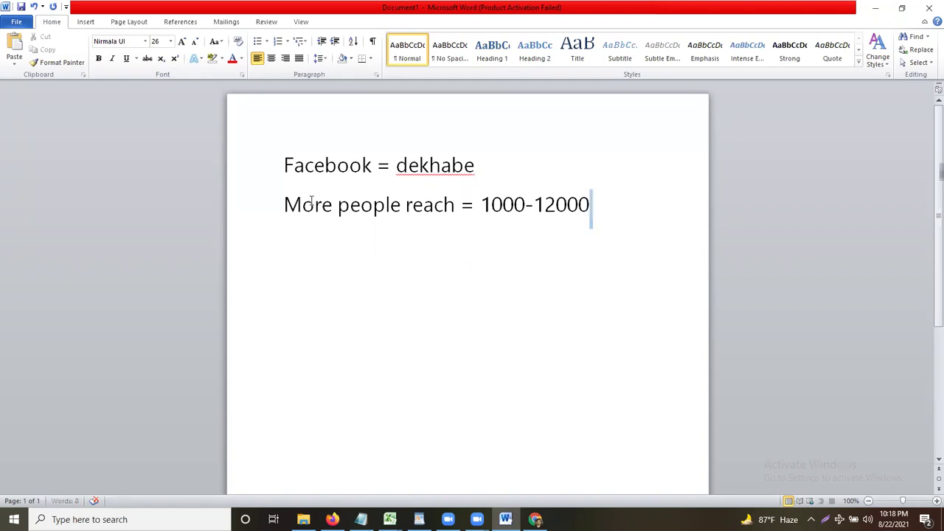
- Colour the "More people reach = 1000-12000" line's text red
click(274, 205)
click(240, 59)
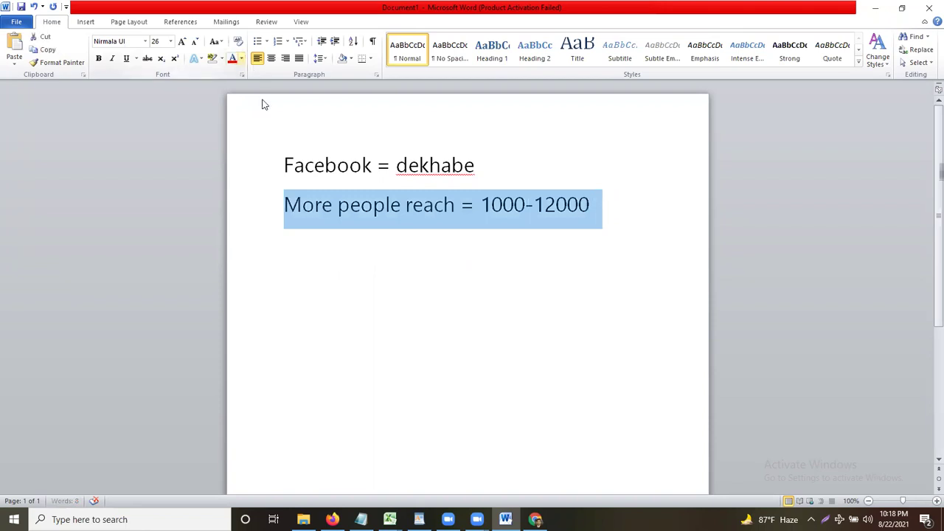
click(242, 159)
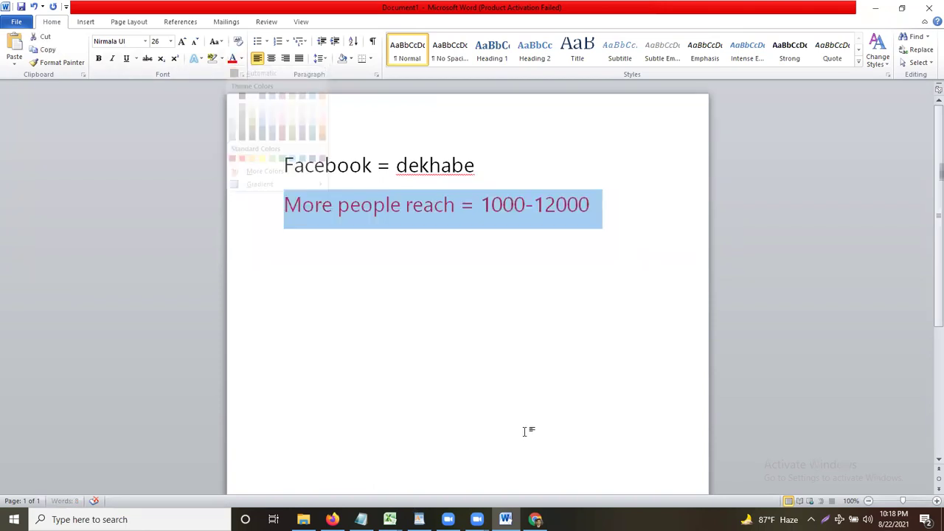
click(611, 208)
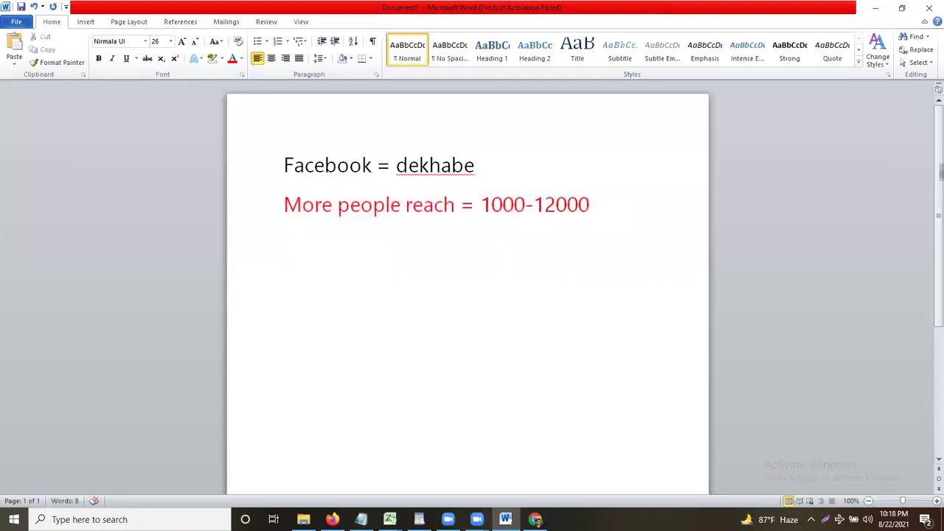
- Add a line reading "Targeted customer =" below the red reach line
key(Return)
text(Targete)
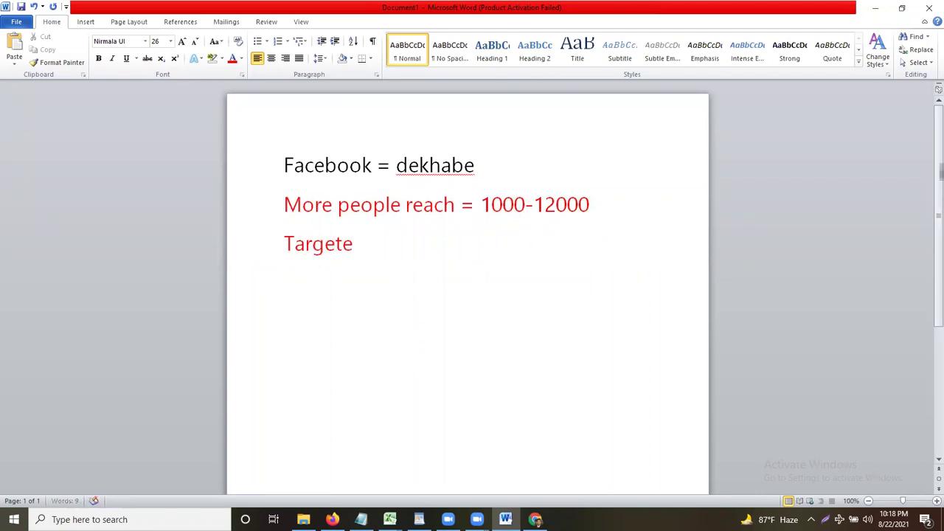
text(d Audicne)
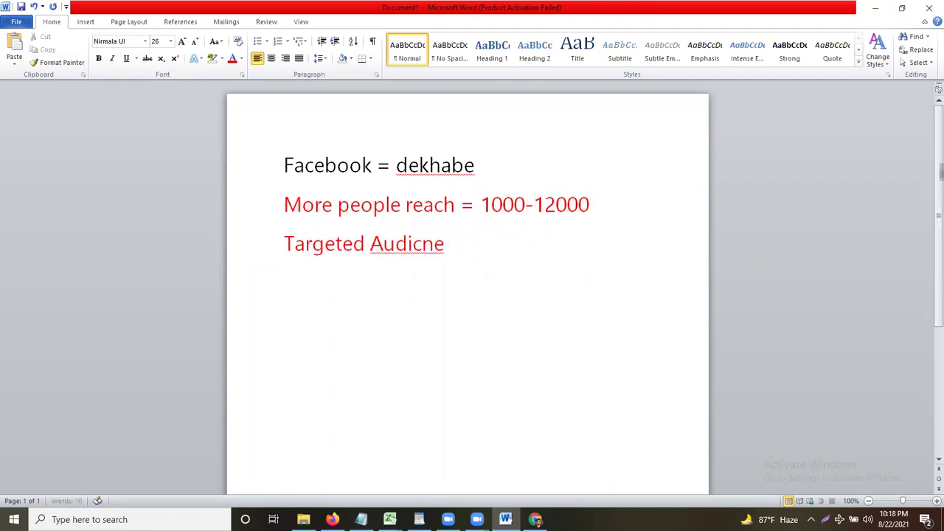
key(BackSpace)
key(BackSpace)
key(BackSpace)
key(BackSpace)
key(BackSpace)
key(BackSpace)
key(BackSpace)
key(BackSpace)
text(customer =)
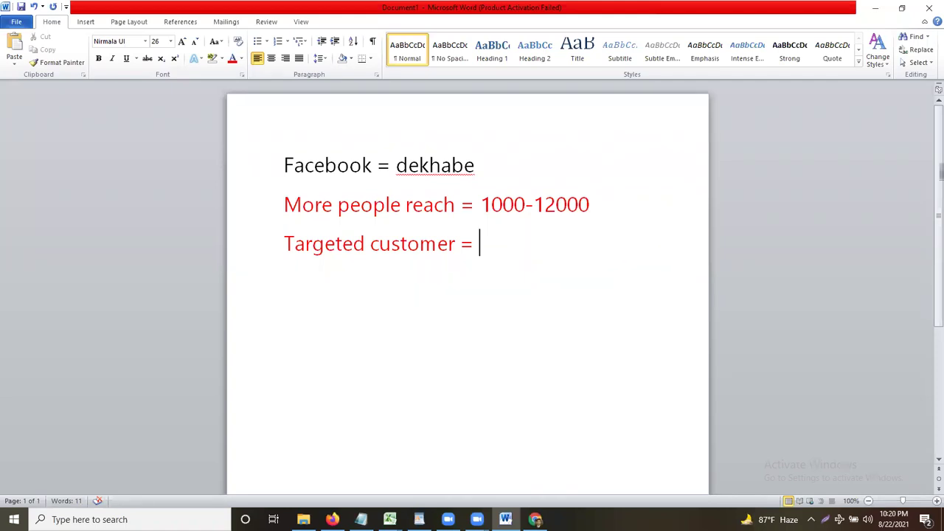
- List "Chittagong city" and "18-35 Age" on separate lines below the targeted customer heading
key(Return)
text(Chitt)
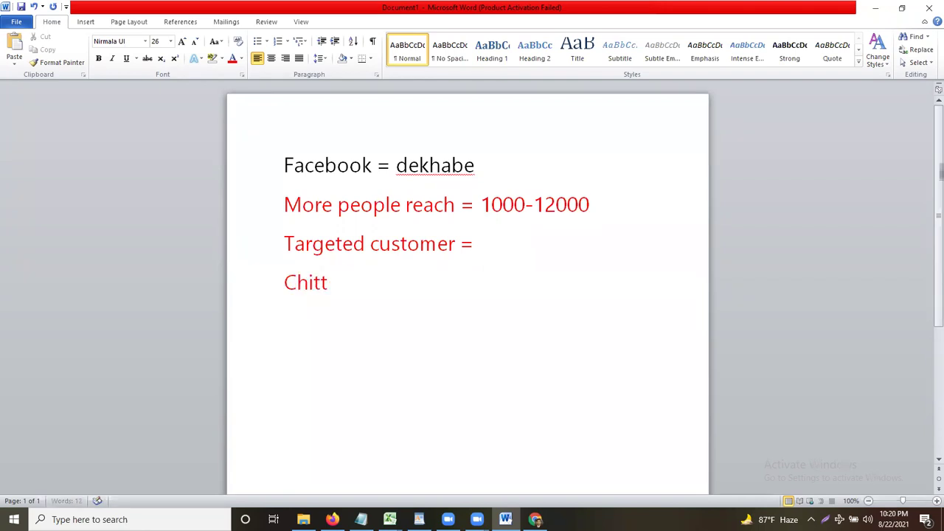
text(agong ci)
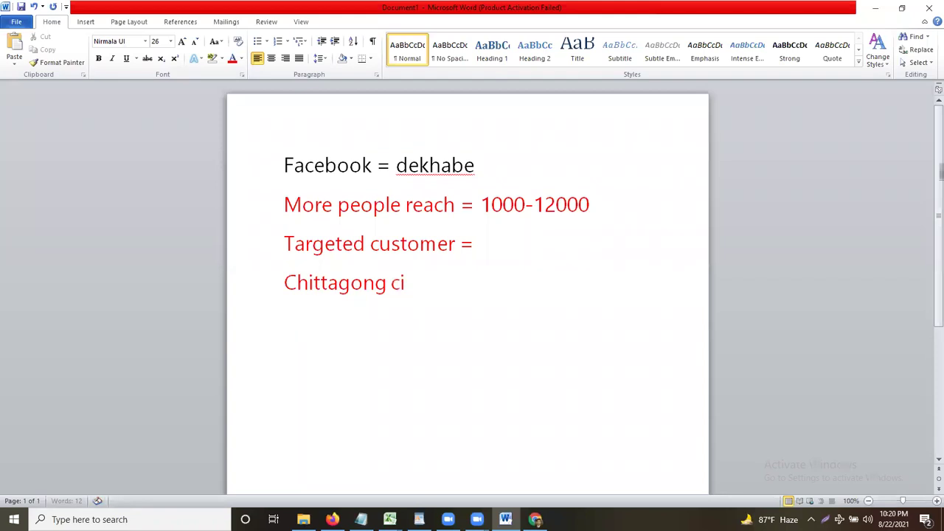
text(ty)
key(Return)
text(18-35)
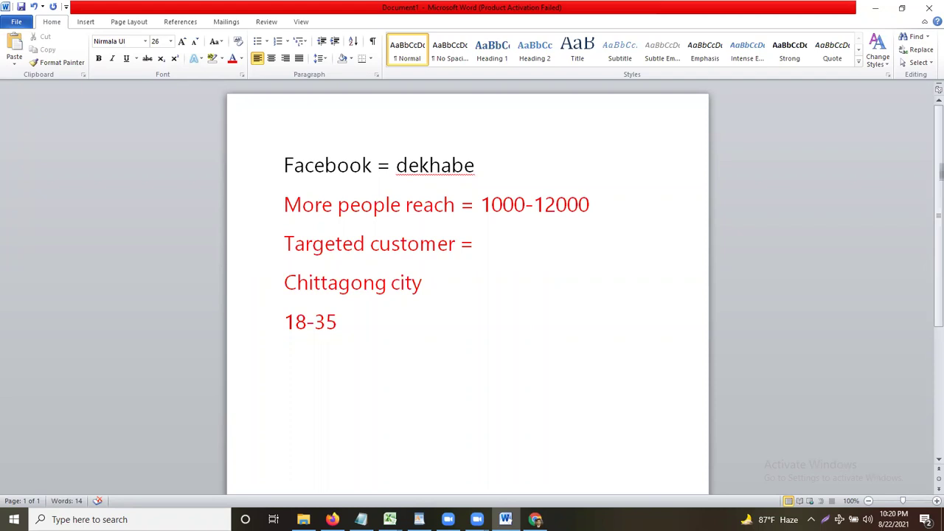
text(AG)
key(BackSpace)
text(ge)
key(Return)
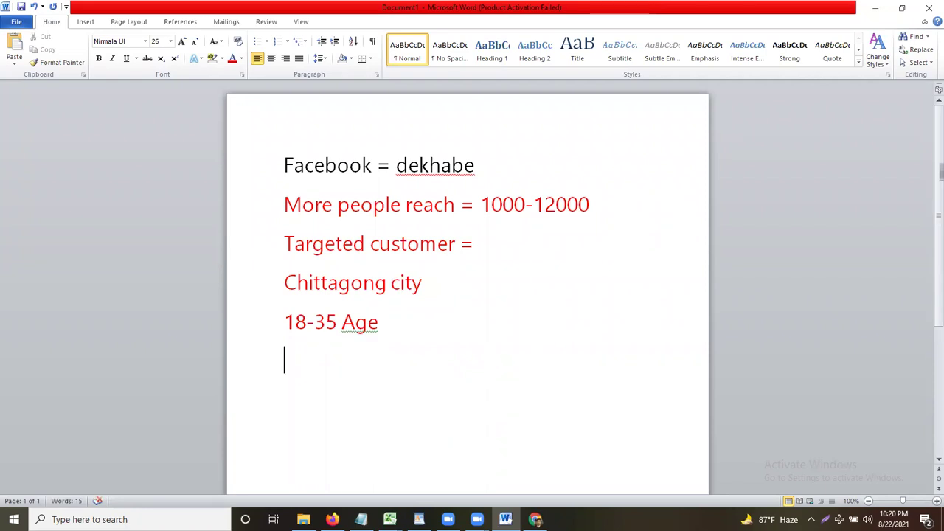
- Add "Male" and "University" as two further lines in the targeted customer list
text(Male)
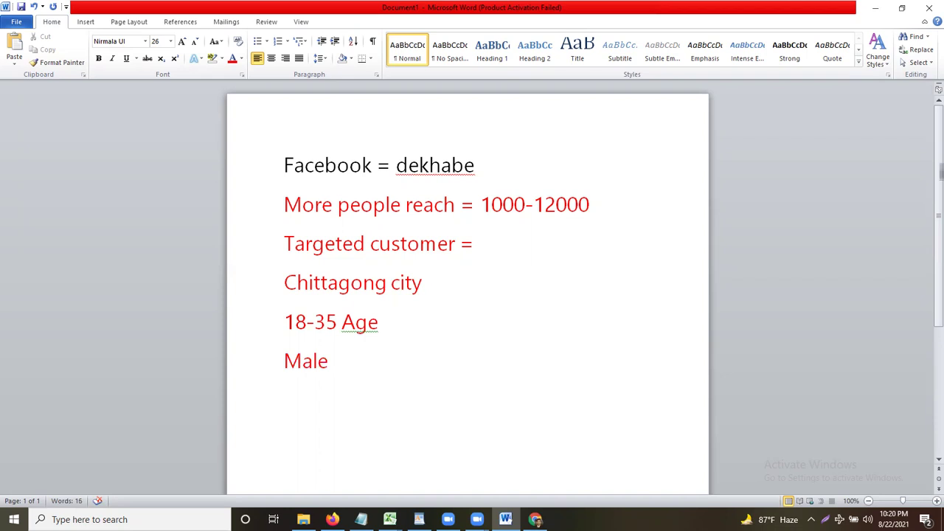
key(Return)
text(uji)
key(BackSpace)
text(n)
key(BackSpace)
key(BackSpace)
text(niversity)
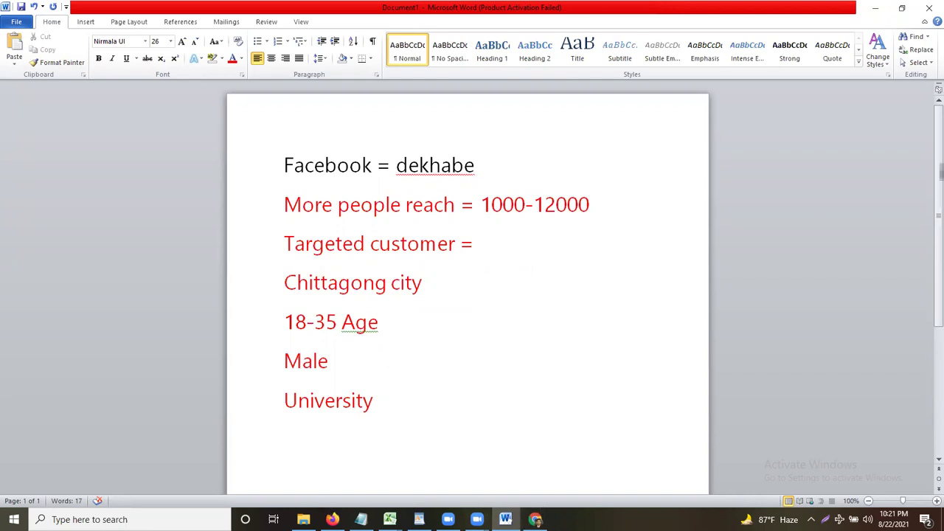
- Switch to the course outline PDF in Chrome and highlight "engagement" in the Class-2 Facebook marketing topics
click(538, 517)
click(484, 164)
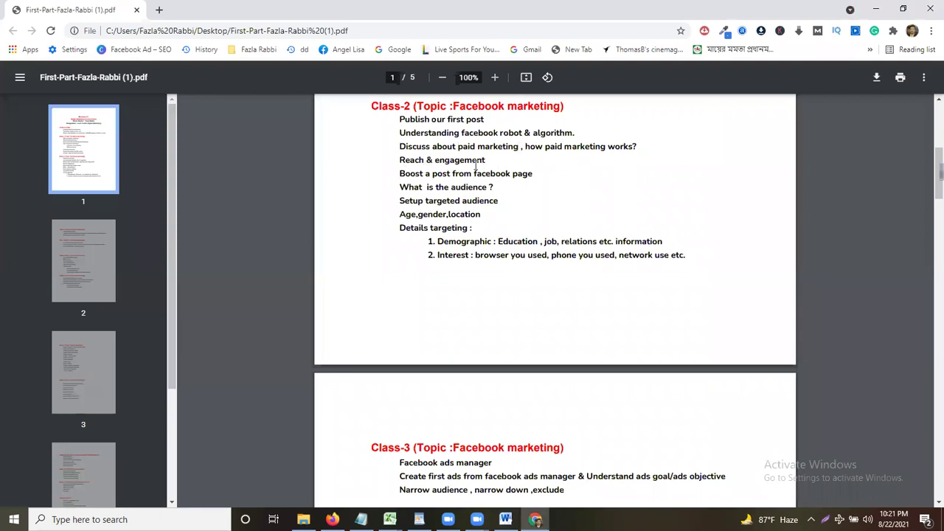
double_click(476, 160)
key(alt+Tab)
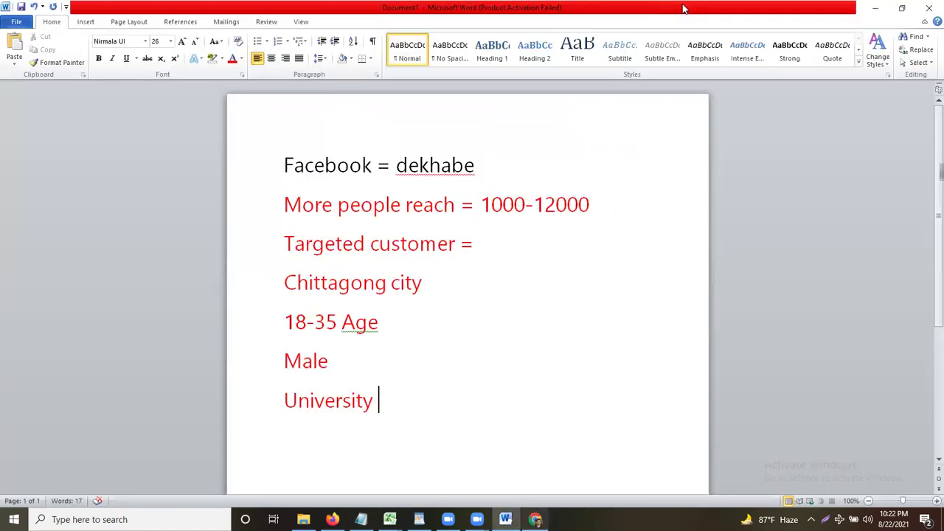
key(alt+Tab)
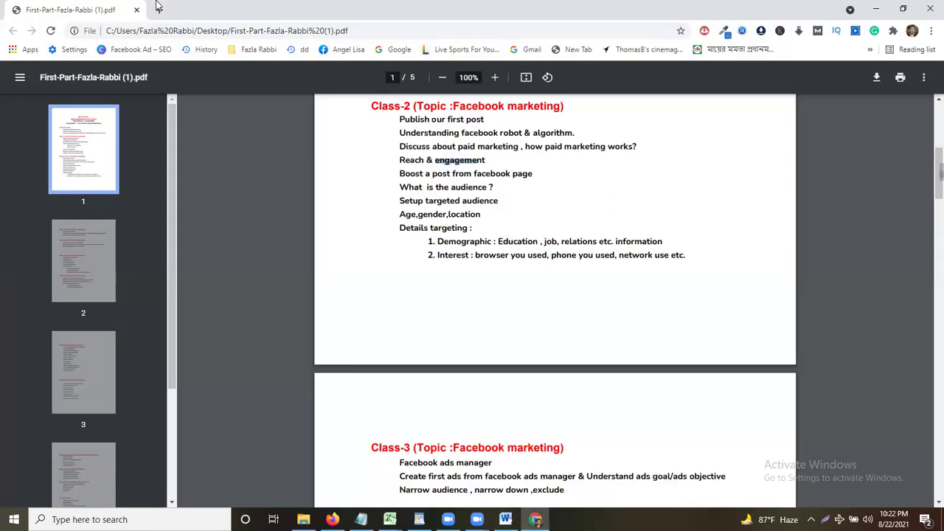
- Open Facebook in a new browser tab
click(157, 6)
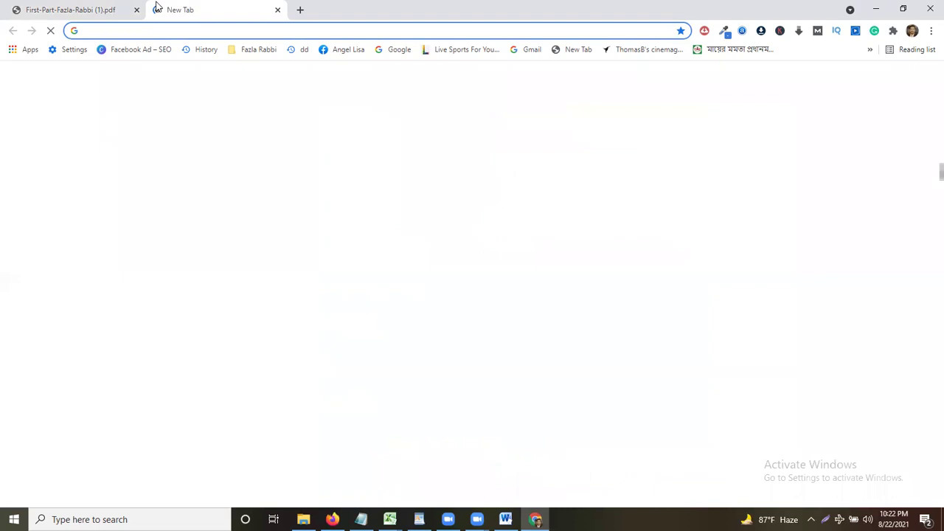
text(fa)
key(Return)
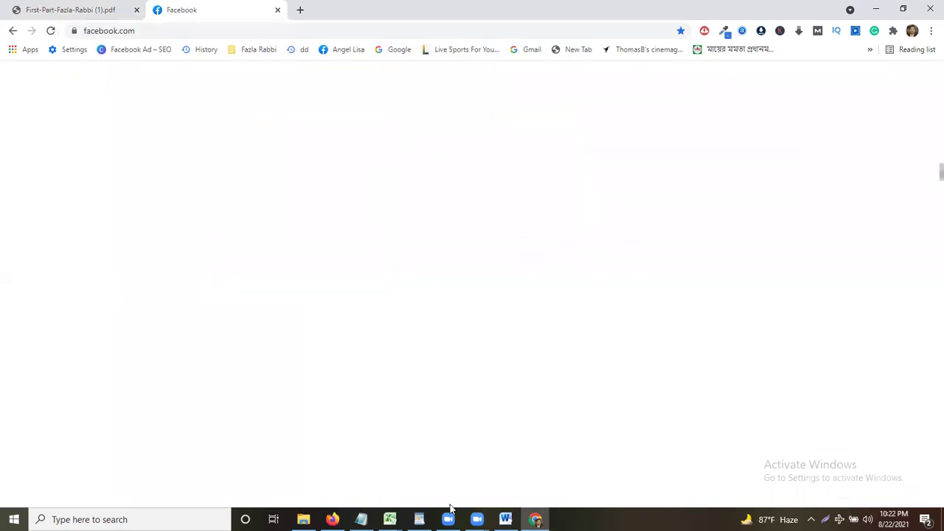
text(ar)
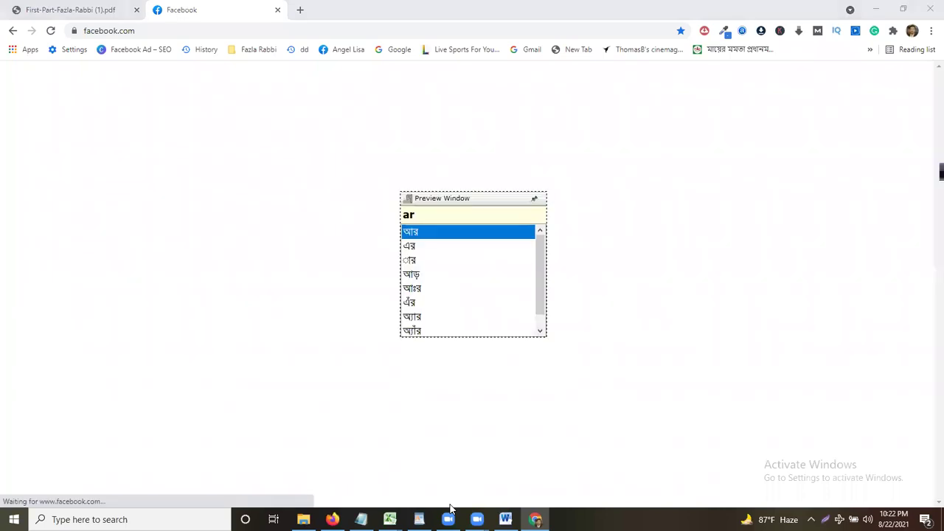
key(space)
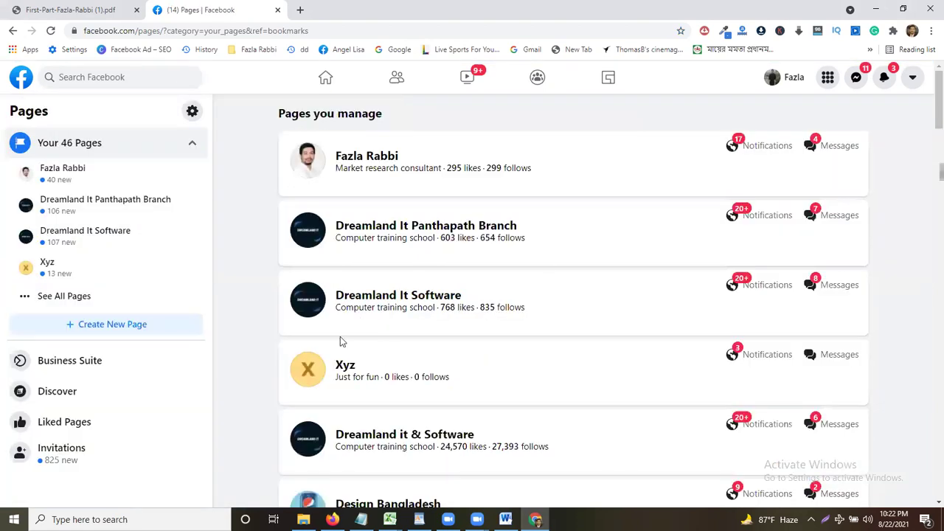
- Look through the whole list of managed Facebook Pages
scroll(442, 228, down, 6)
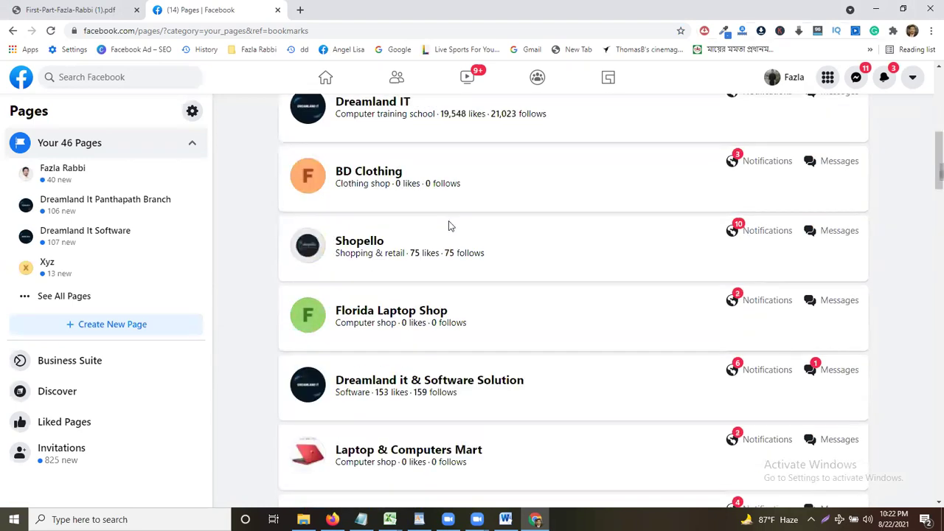
scroll(448, 227, down, 5)
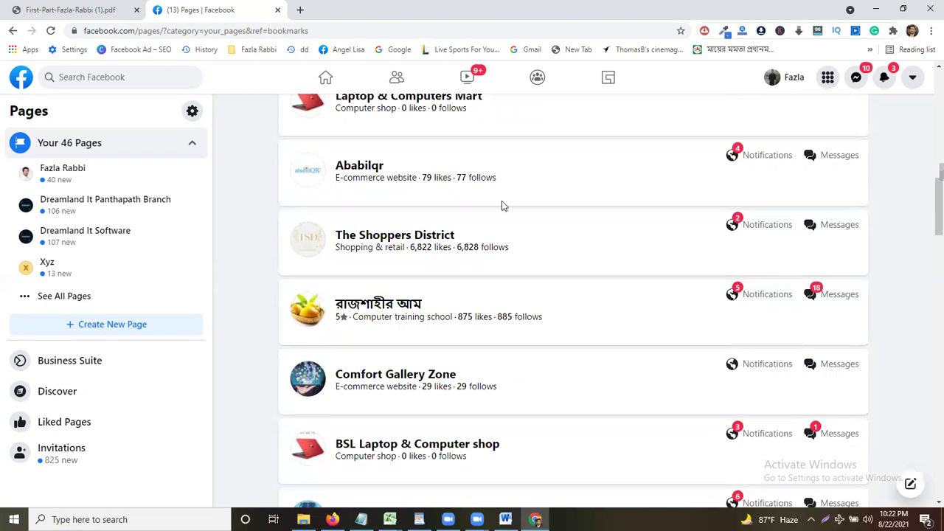
scroll(501, 209, down, 4)
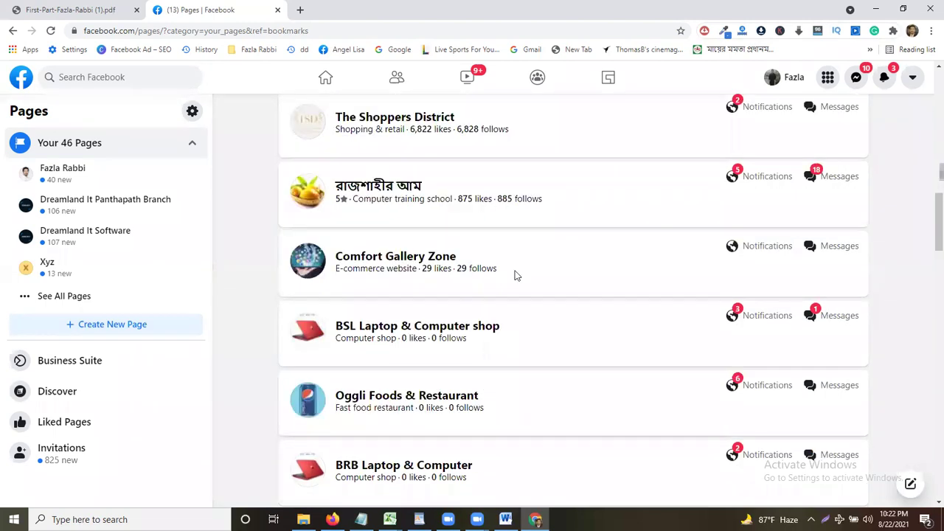
scroll(505, 256, down, 5)
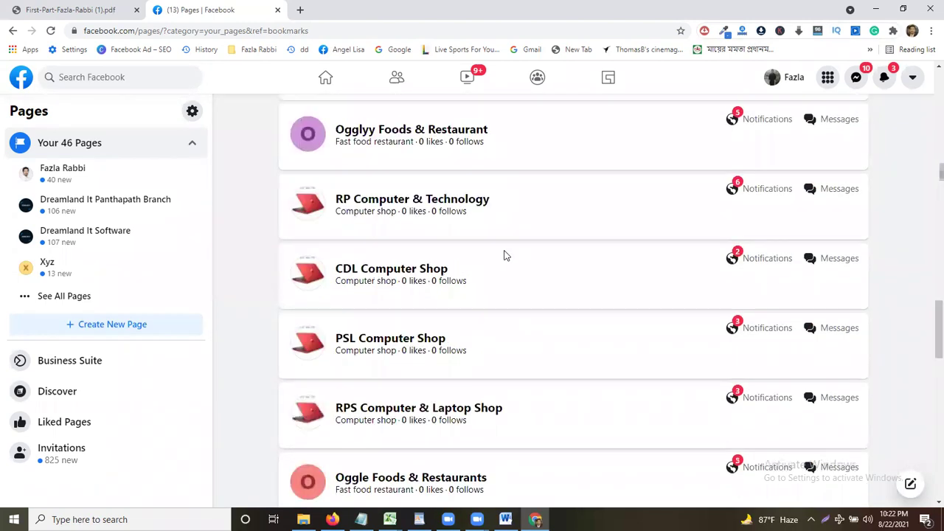
scroll(506, 255, down, 4)
scroll(504, 255, down, 5)
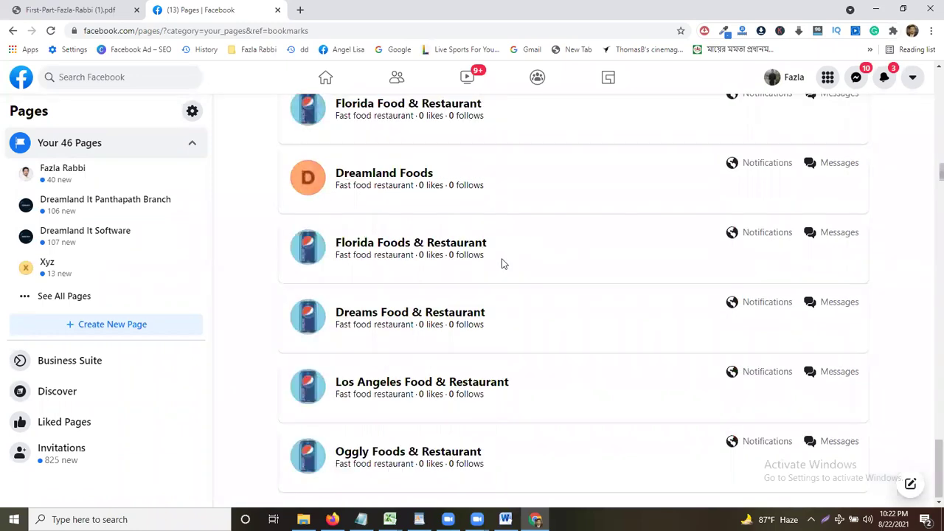
scroll(504, 264, up, 10)
scroll(504, 264, up, 5)
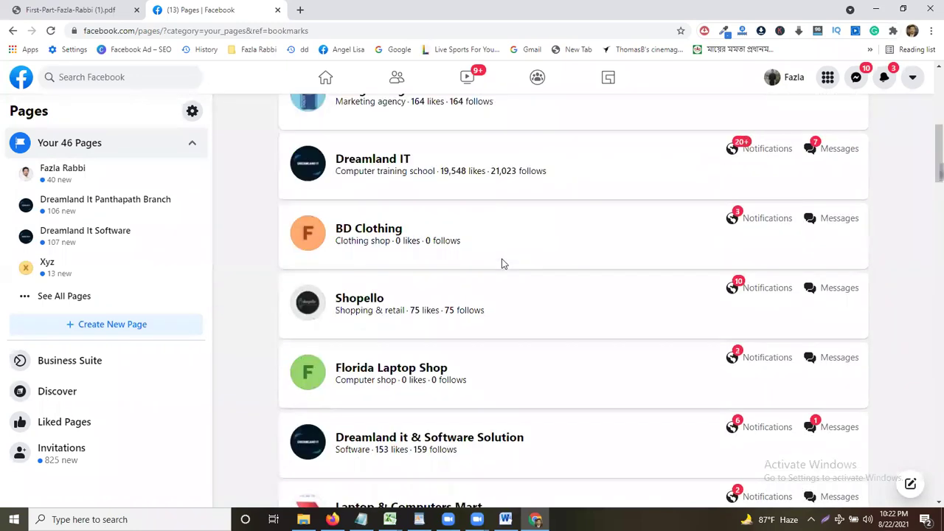
scroll(502, 263, up, 5)
- Open the managed Page categorised as market research consultant and view its Home section down to its posts
click(372, 161)
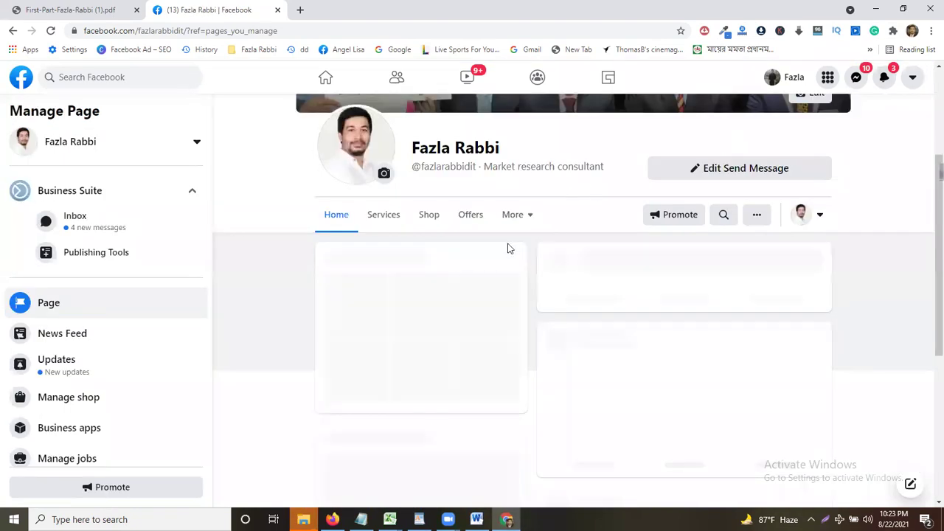
scroll(507, 248, up, 2)
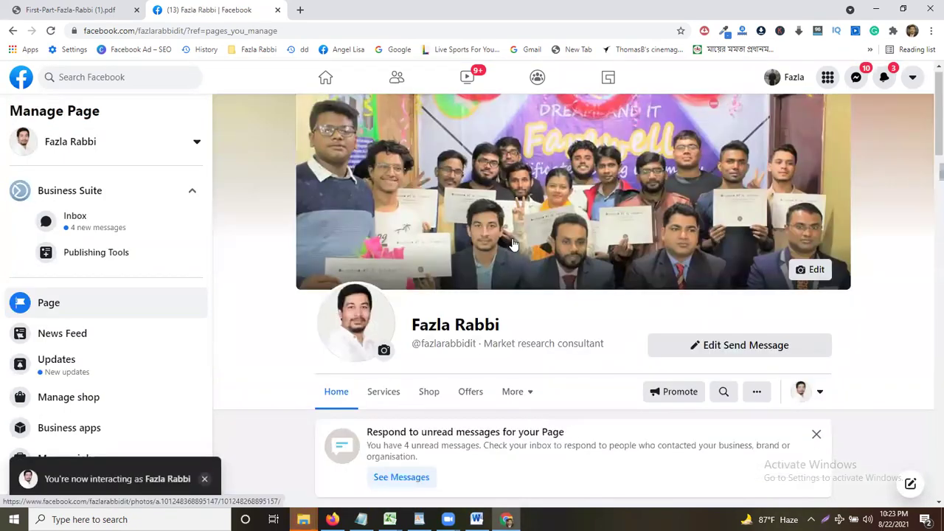
scroll(531, 195, down, 3)
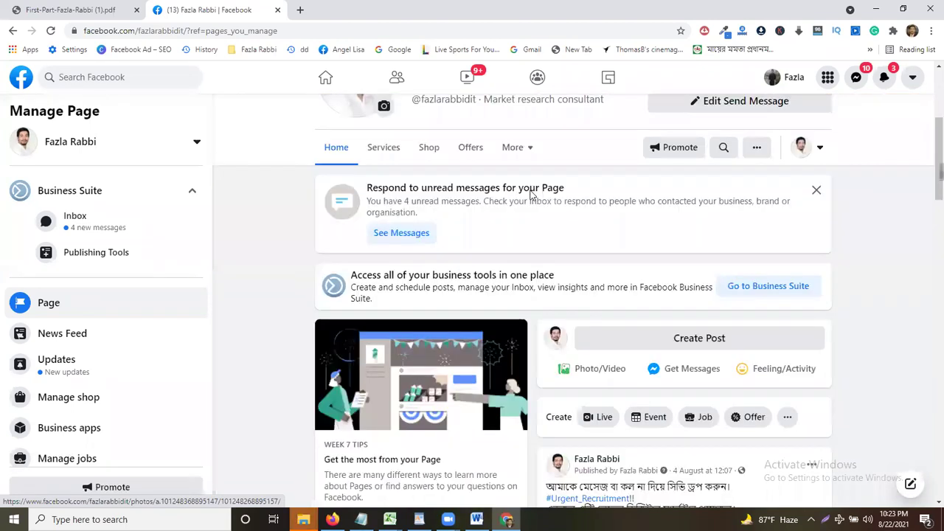
- Expand the full text of the #Urgent_Recruitment post dated 4 August and read it
scroll(531, 193, down, 5)
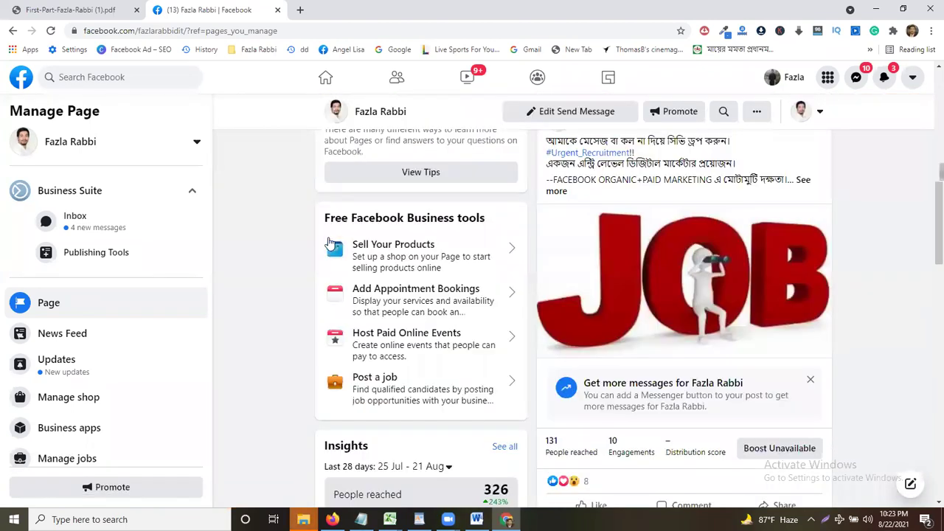
scroll(574, 274, up, 2)
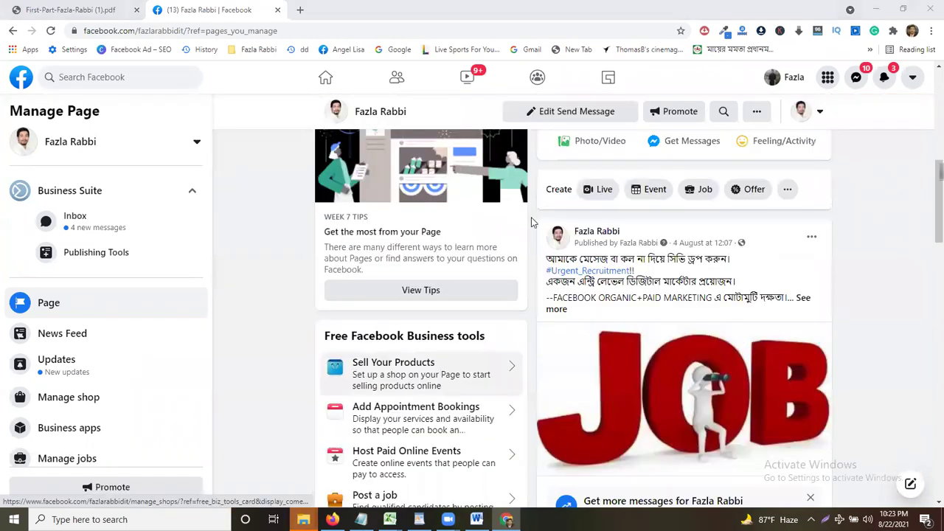
click(804, 299)
scroll(673, 332, down, 1)
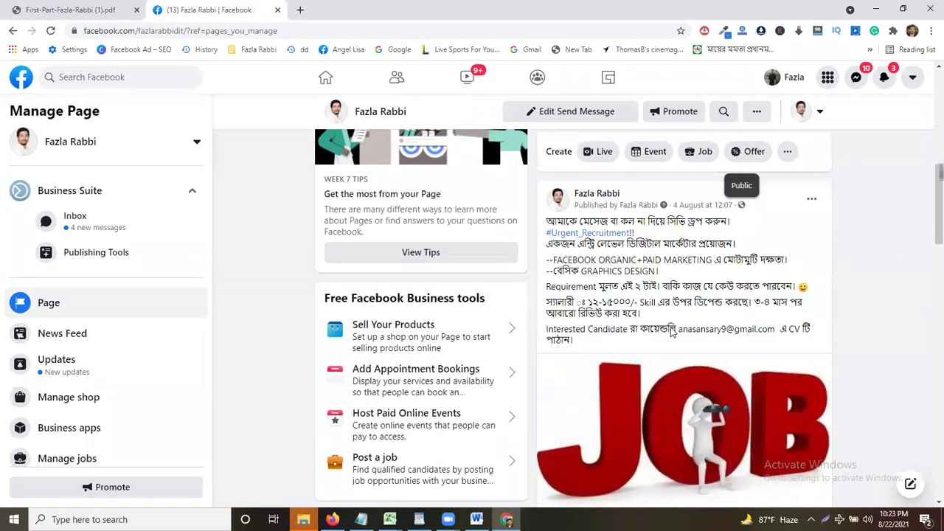
scroll(671, 331, down, 1)
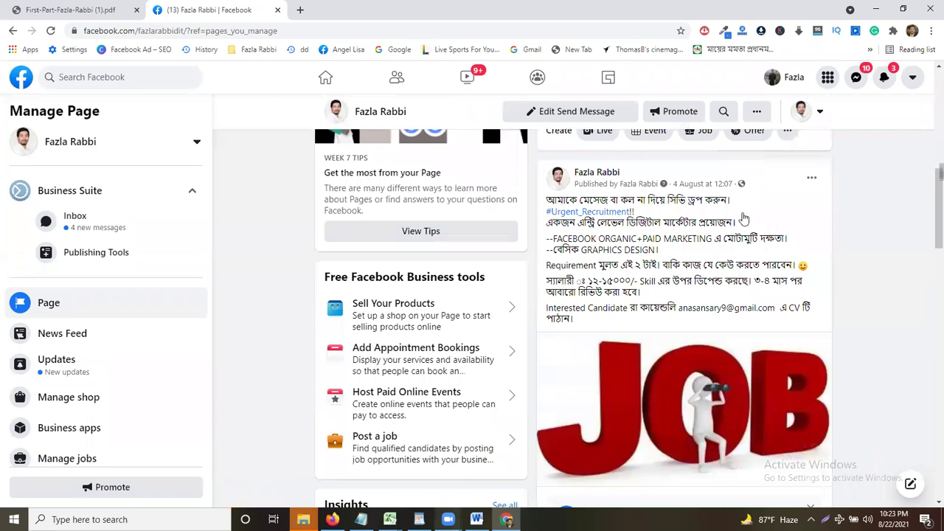
- Examine the recruitment post's reach, engagements and reactions alongside the Page's 28-day Insights figures
scroll(850, 263, down, 3)
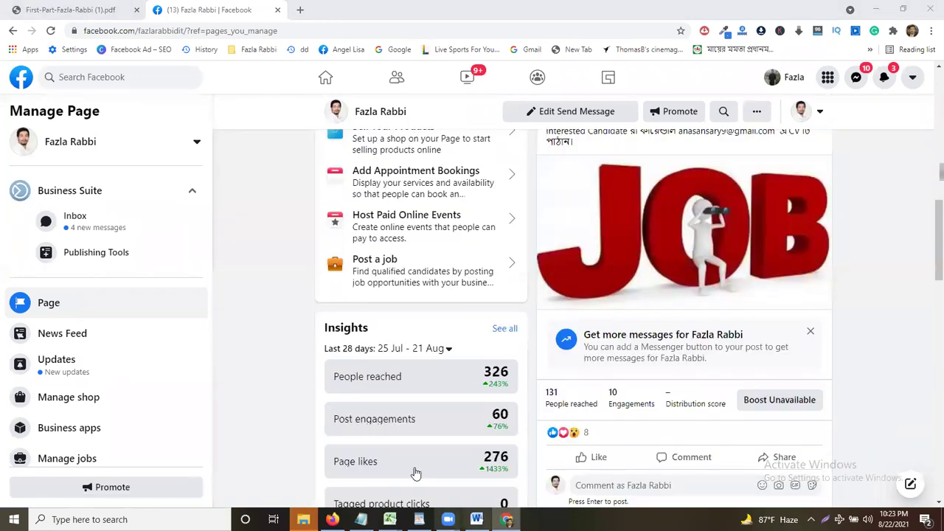
scroll(287, 337, down, 1)
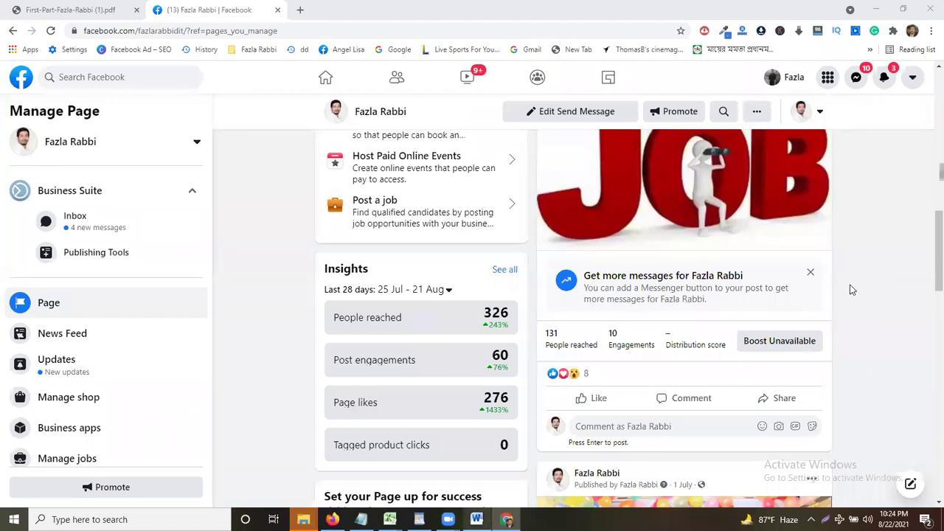
scroll(852, 290, down, 1)
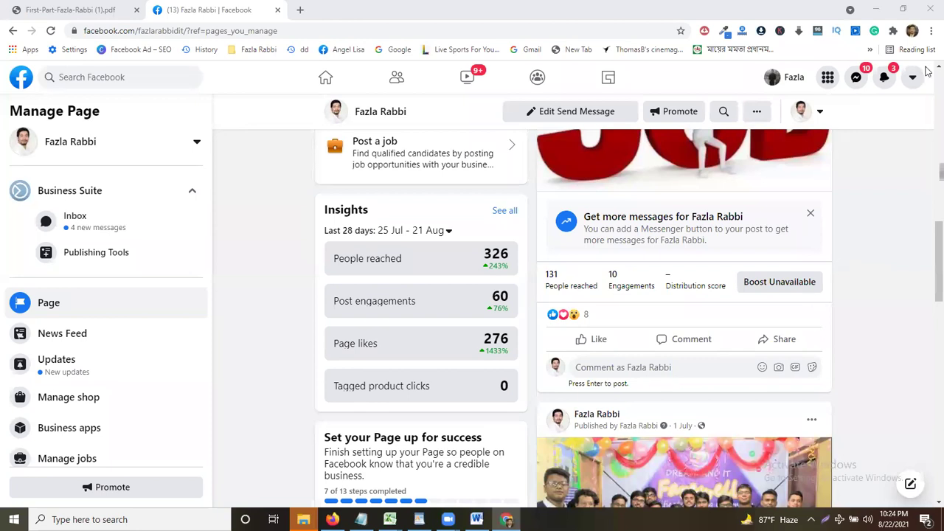
scroll(926, 71, up, 3)
scroll(663, 190, down, 1)
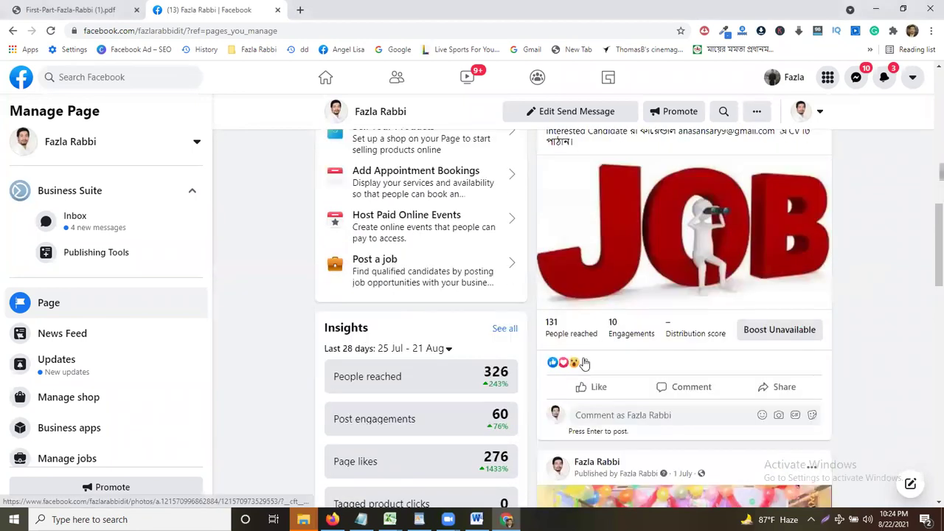
mouse_move(590, 366)
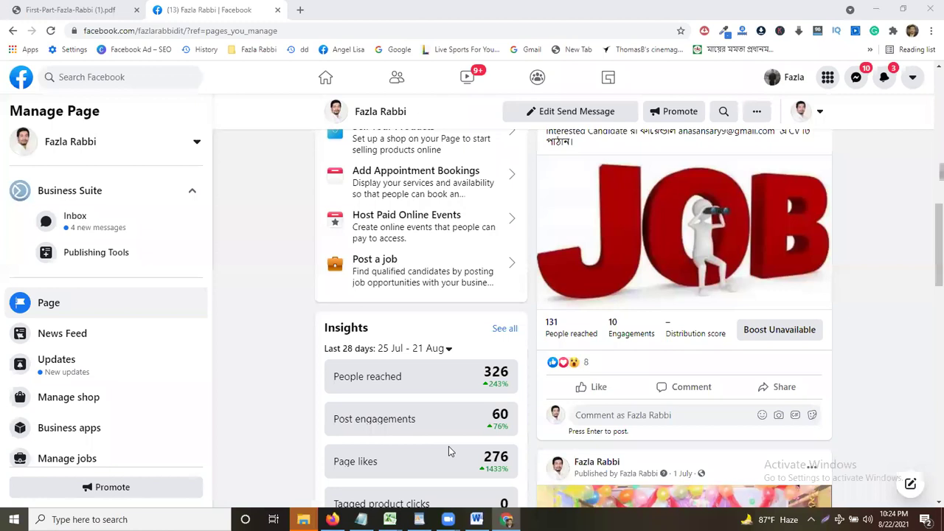
- View the recruitment post's JOB photo at full size, close it, and place the cursor in the post's comment field
click(643, 200)
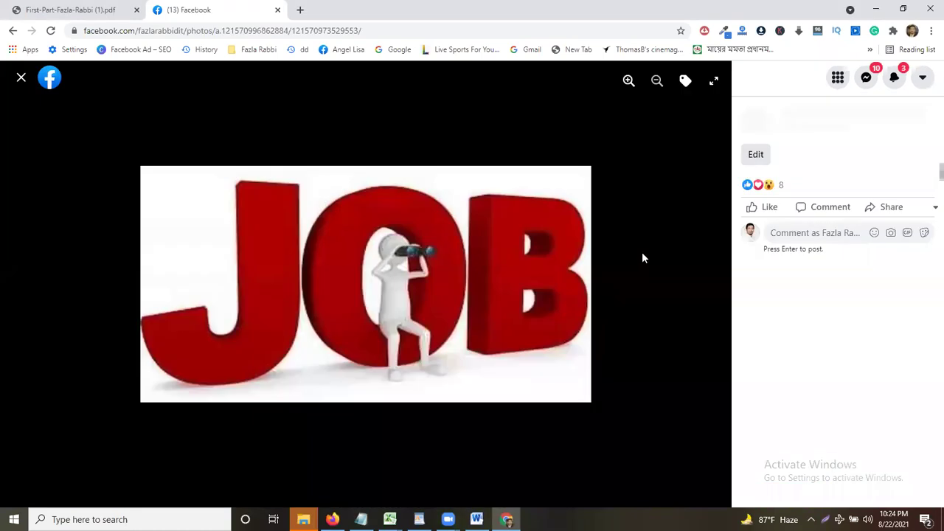
click(21, 79)
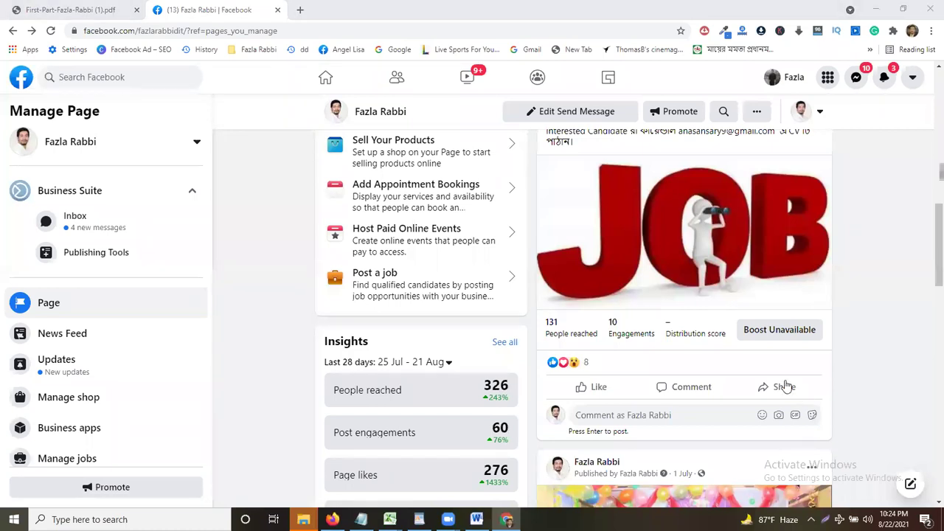
scroll(585, 275, down, 2)
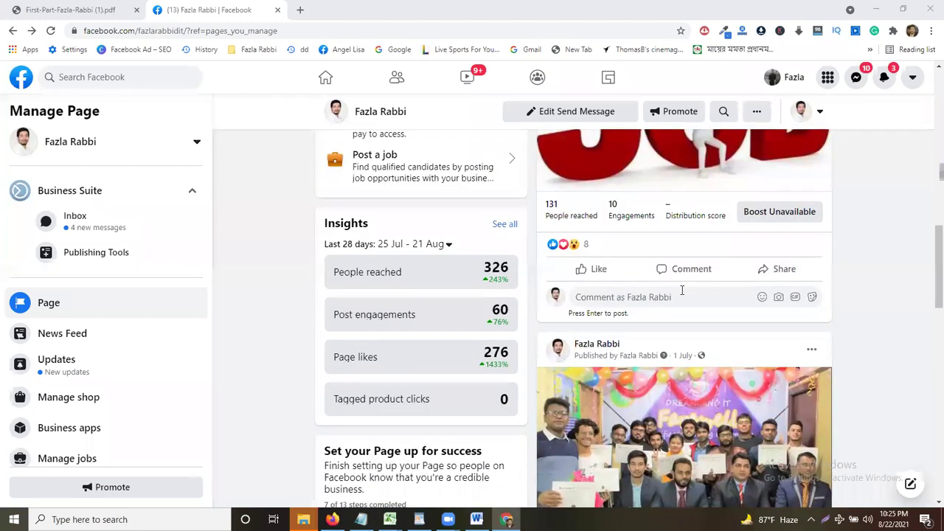
click(682, 291)
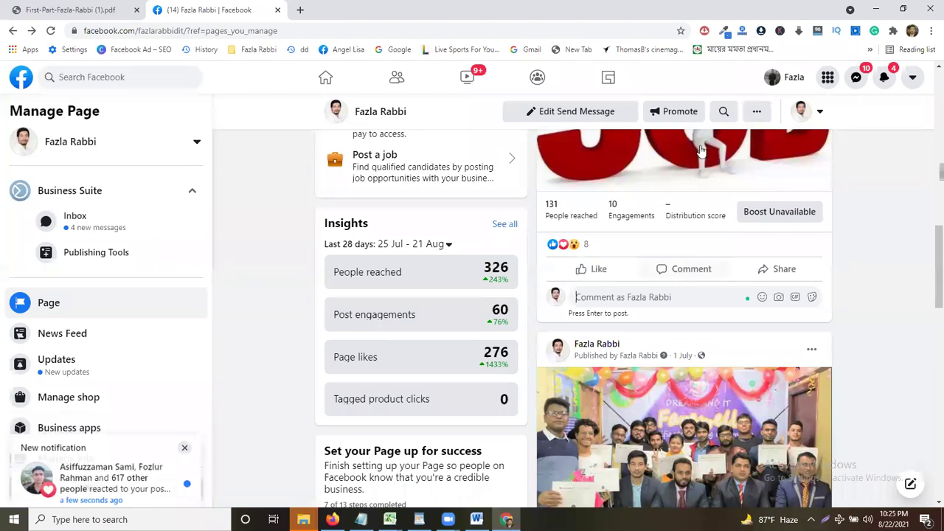
mouse_move(602, 240)
scroll(627, 265, up, 1)
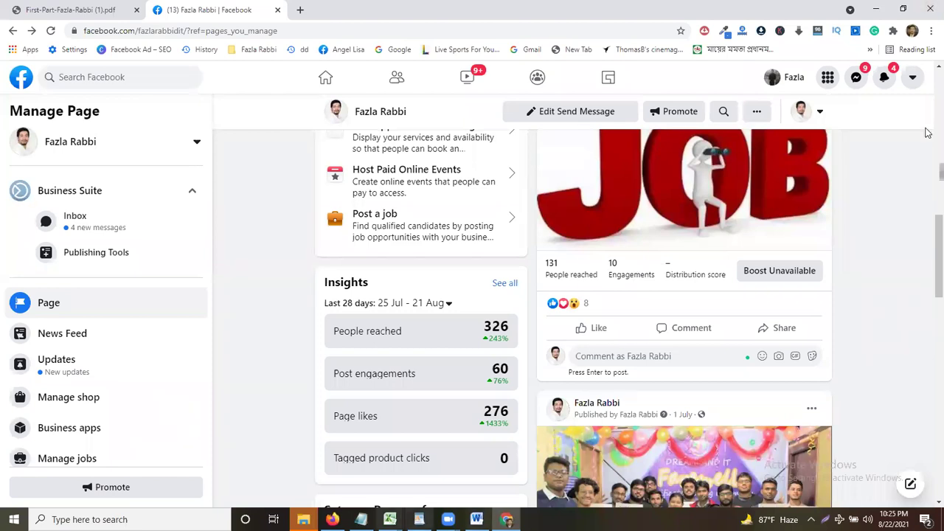
- Switch back to the course outline PDF and check the Class-2 Facebook marketing topics
click(71, 10)
click(428, 184)
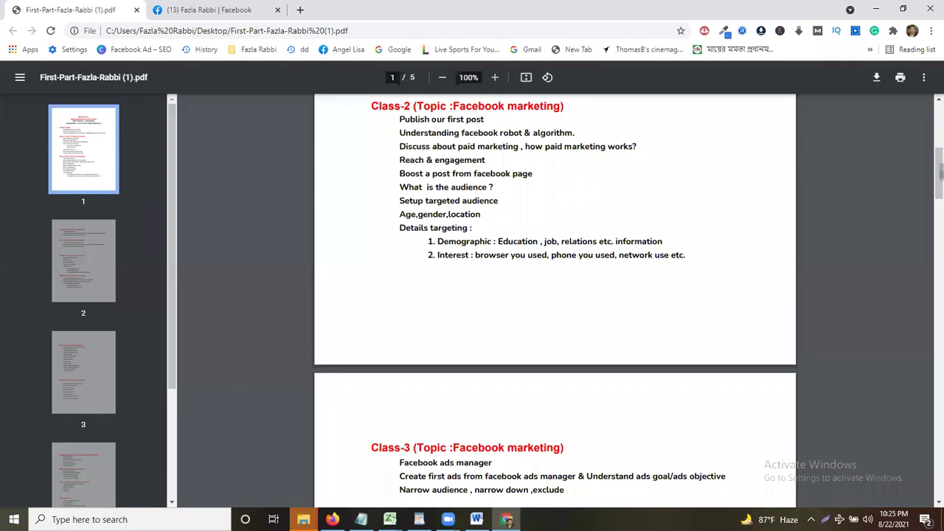
- Switch to the Pc Link Page in Firefox and dismiss its job openings suggestion
key(alt+Tab)
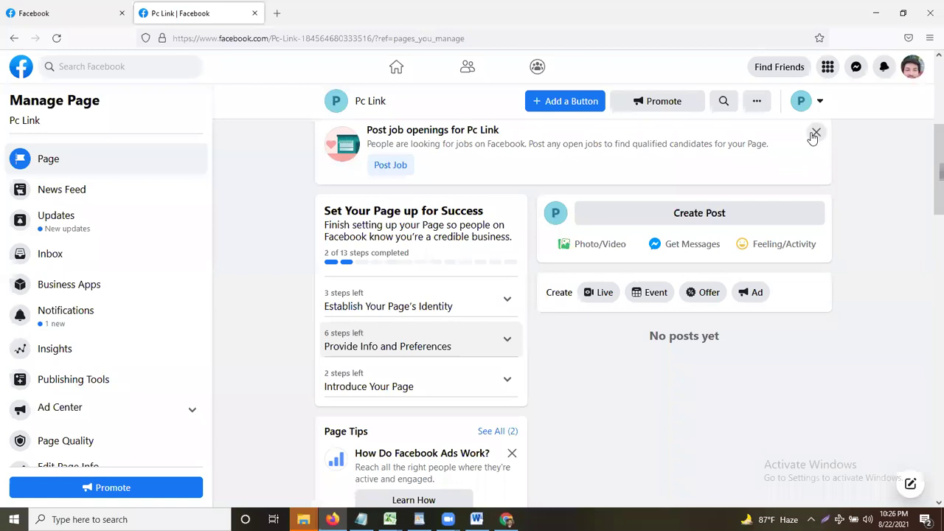
click(815, 134)
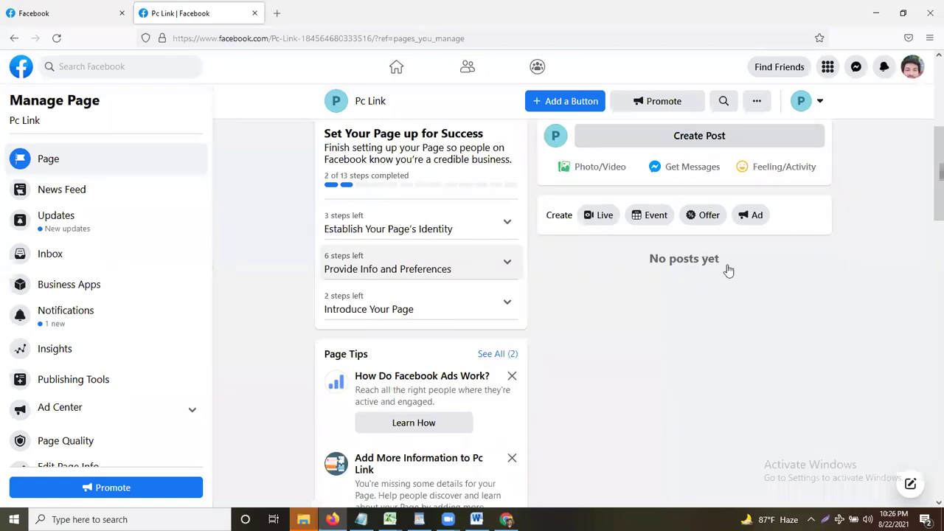
scroll(727, 268, up, 2)
- Start a new post on the Pc Link Page and attach the laptop image 61OvV27-44L._AC_SL1500_.jpg from the Downloads folder
click(704, 258)
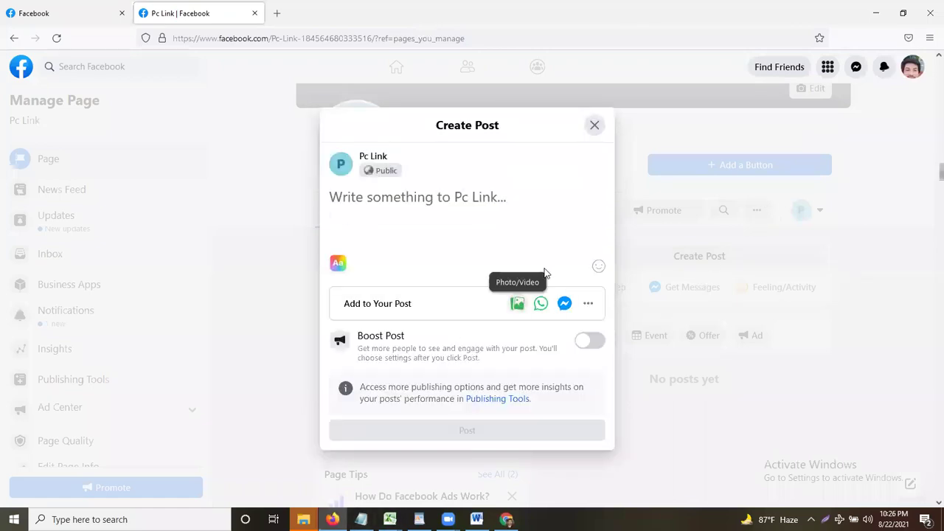
click(517, 303)
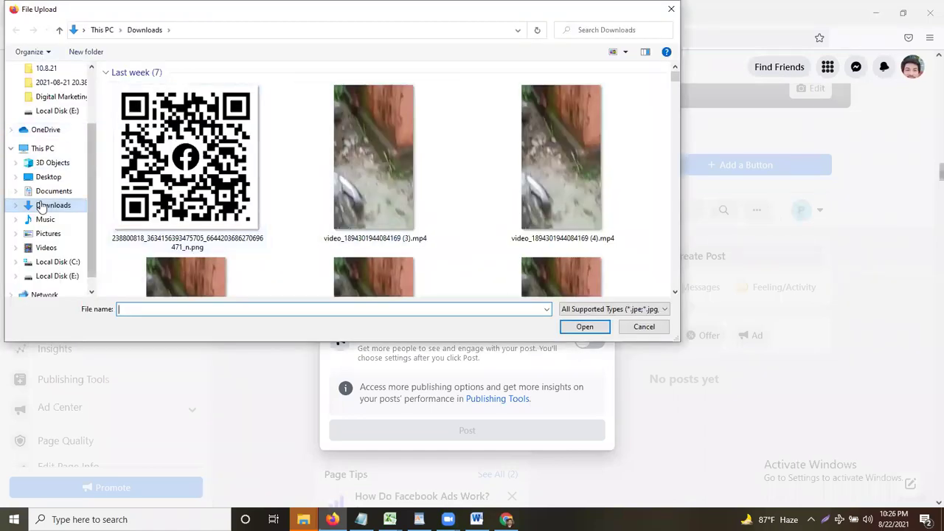
scroll(405, 148, down, 8)
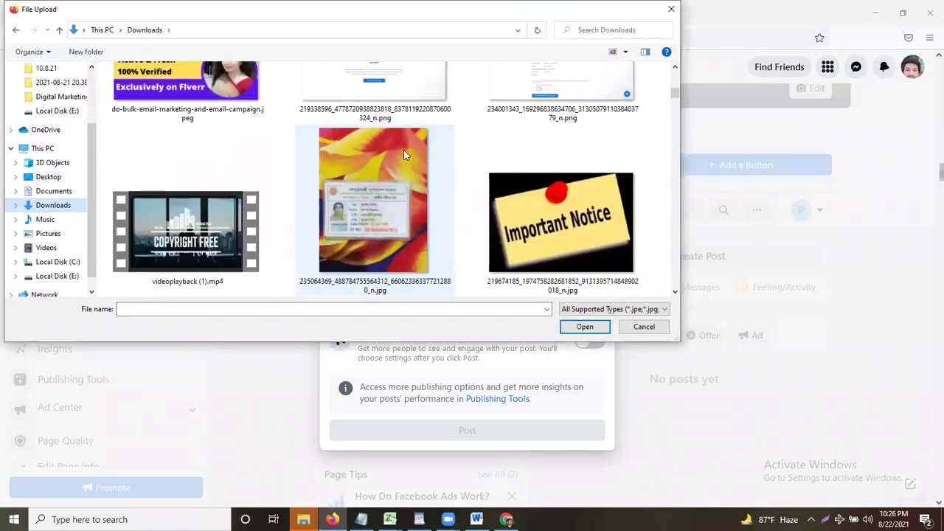
scroll(403, 150, down, 5)
click(186, 235)
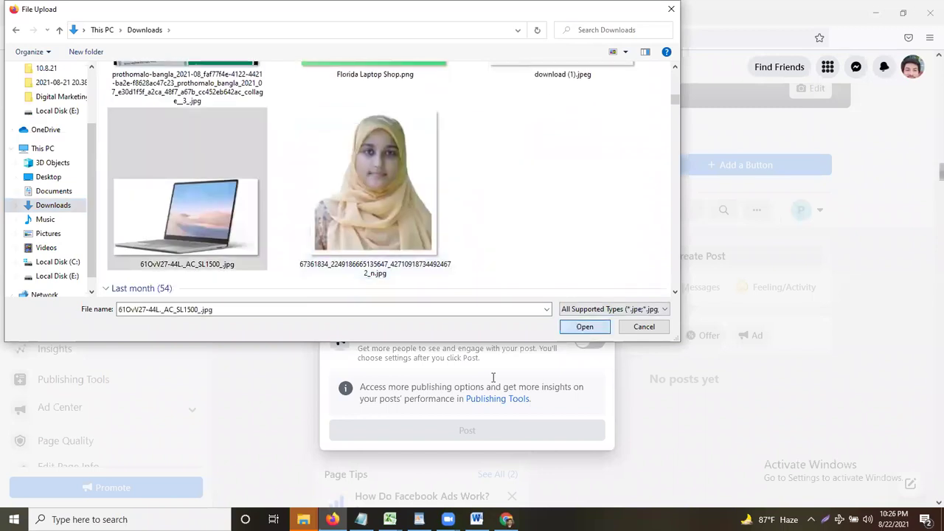
key(Return)
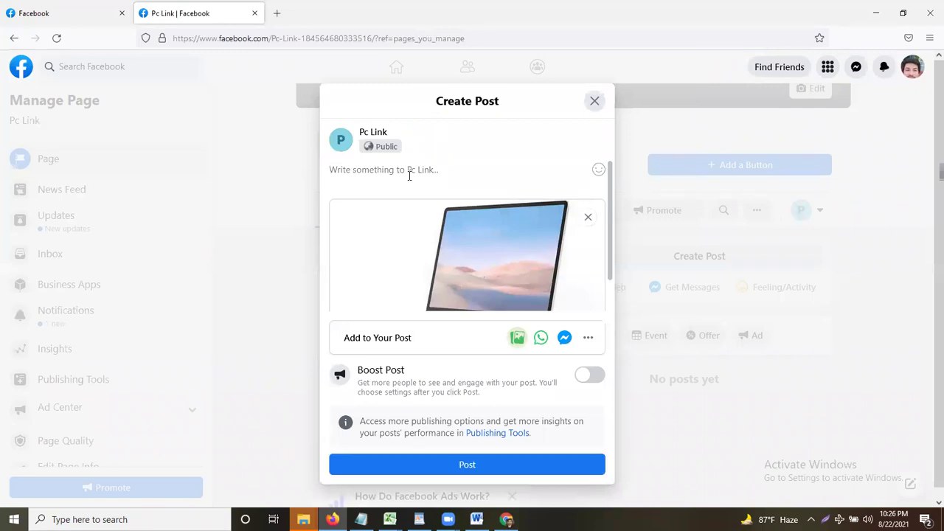
- Enter "Laptop" as the first line of the post text
text(I)
text(aptop)
key(BackSpace)
key(BackSpace)
key(BackSpace)
key(BackSpace)
text(ptop)
key(BackSpace)
key(BackSpace)
key(BackSpace)
key(BackSpace)
key(BackSpace)
key(BackSpace)
text(Laptop)
key(Return)
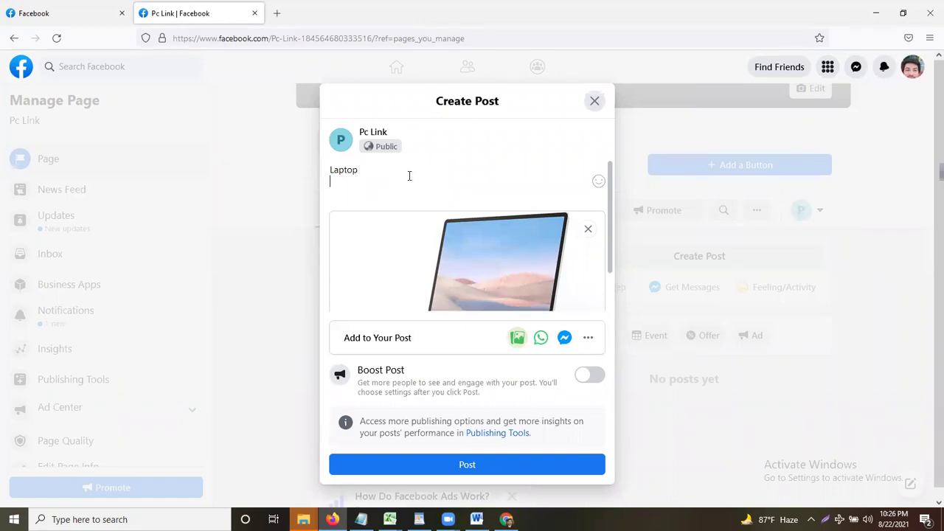
- Add the line "Product des" to the post text, followed by a blank line
text(Procucs)
key(BackSpace)
key(BackSpace)
key(BackSpace)
key(BackSpace)
text(duct des)
key(Return)
key(Return)
- Add the line "Price : 25,000 BDT" to the post text and publish the post
text(Price : 25)
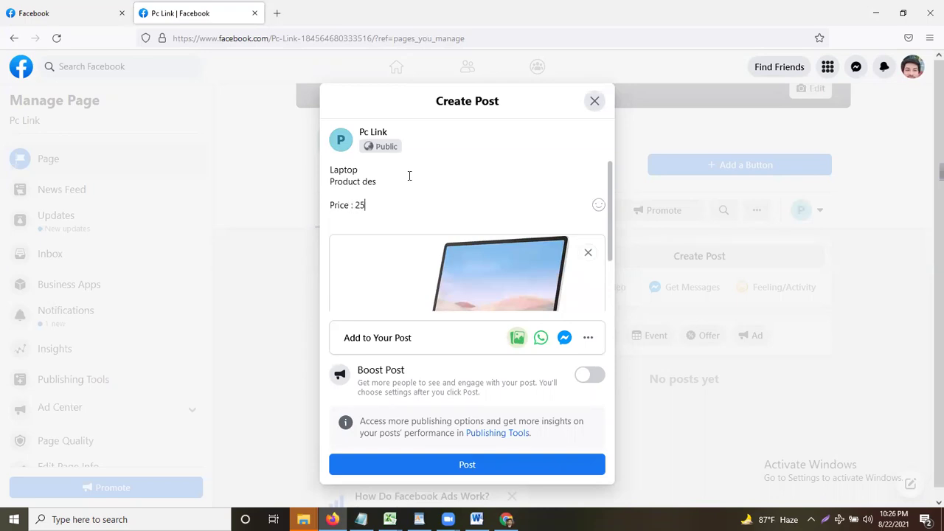
text(,00 00)
key(BackSpace)
key(BackSpace)
text(0)
key(BackSpace)
key(BackSpace)
text(0 B)
key(BackSpace)
key(BackSpace)
text(BDT)
click(459, 464)
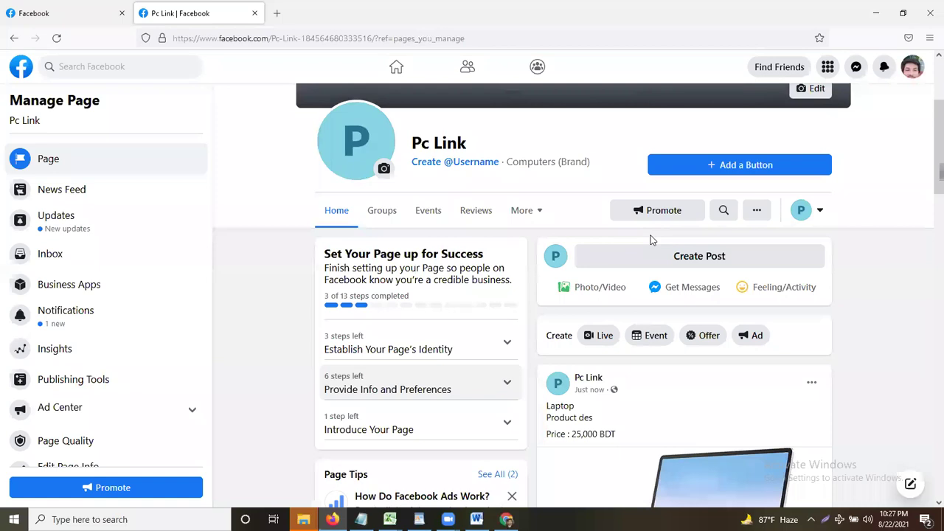
- Review the published laptop post on the Page and dismiss its "Reach More People With This Post" suggestion
scroll(708, 291, down, 3)
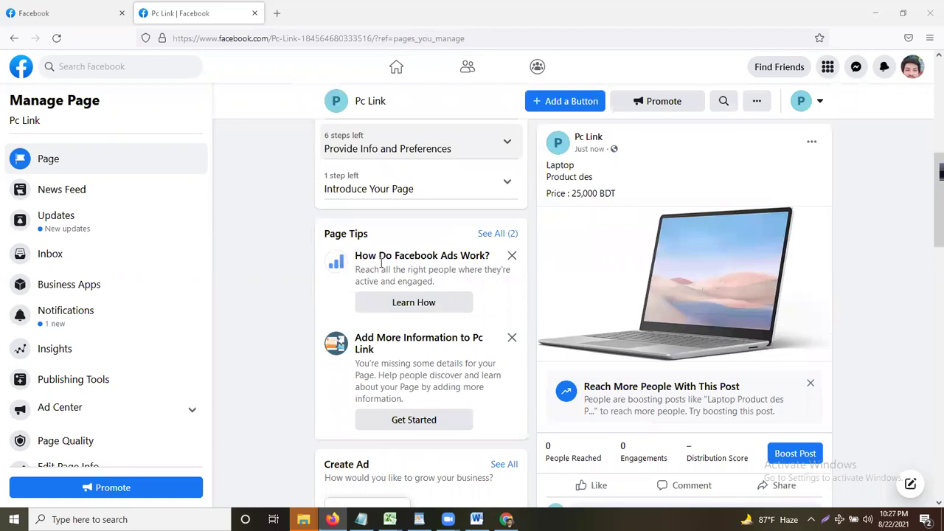
scroll(441, 244, up, 2)
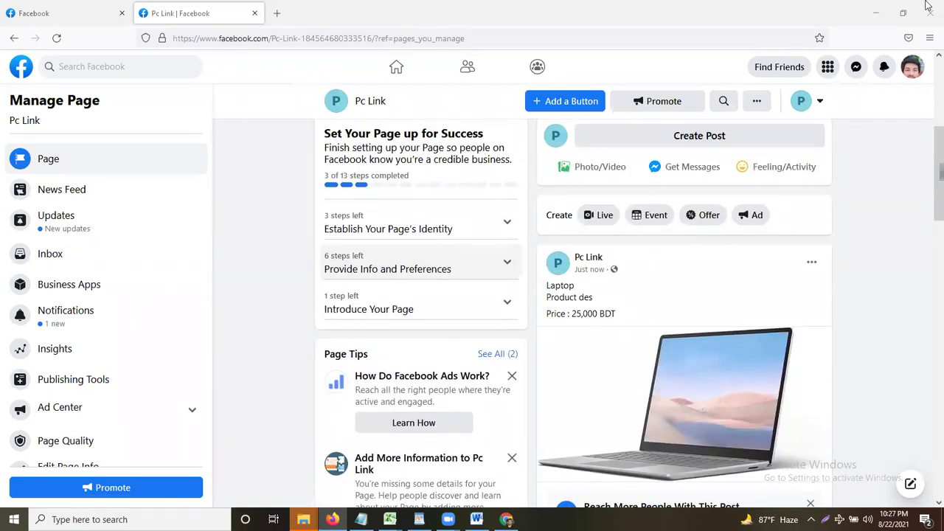
scroll(773, 133, up, 1)
scroll(773, 133, up, 1)
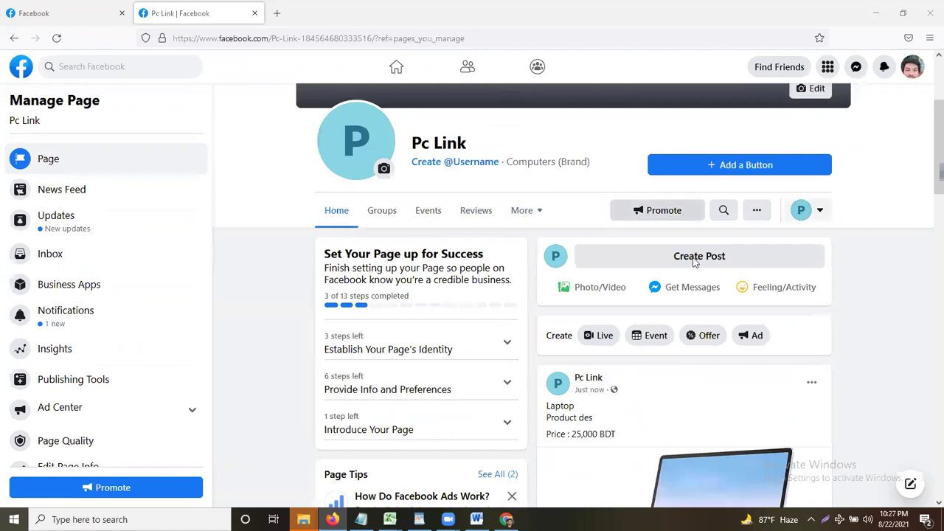
scroll(694, 261, down, 5)
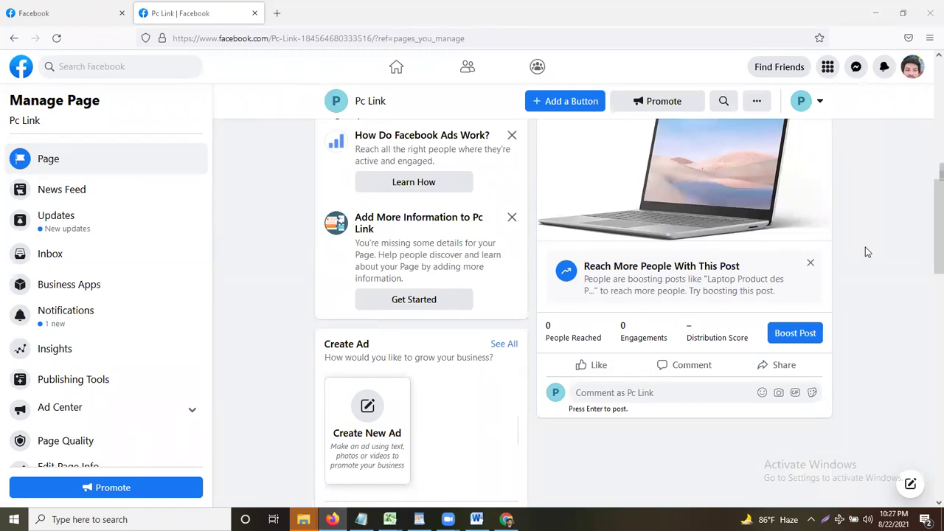
click(810, 262)
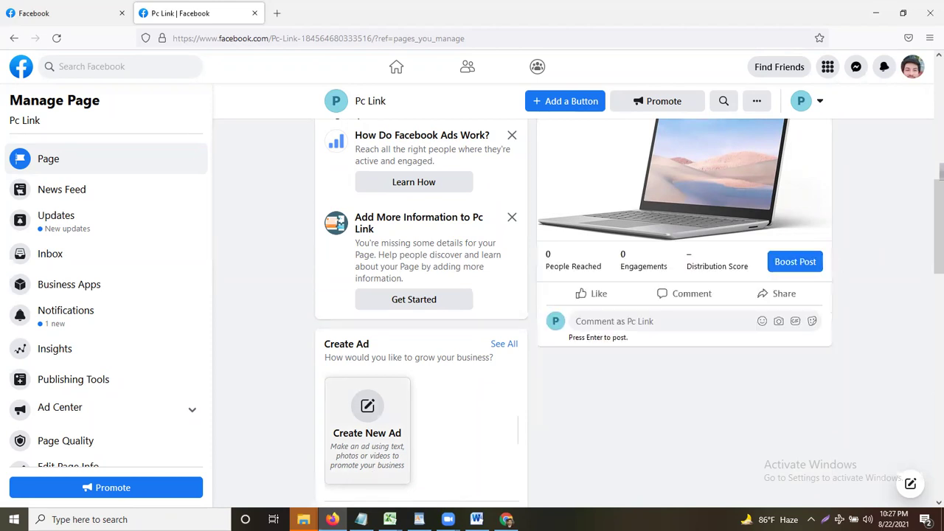
- Dismiss the "How Do Facebook Ads Work?" Page tip and look over the laptop post's reach and boost option
scroll(904, 255, up, 2)
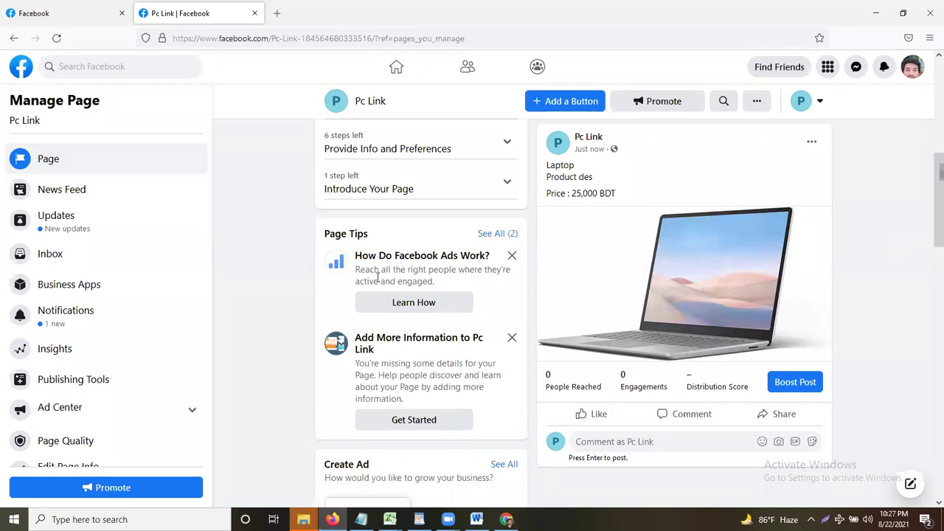
click(512, 255)
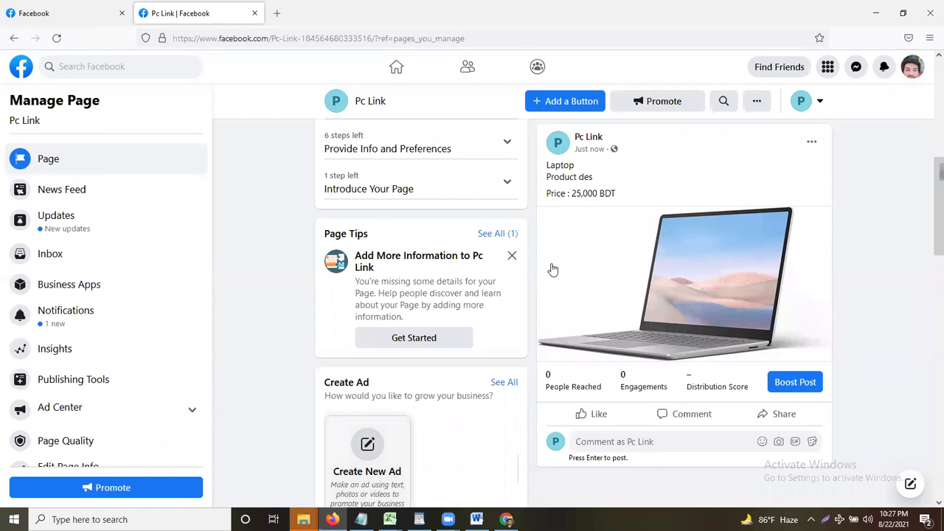
scroll(554, 271, down, 2)
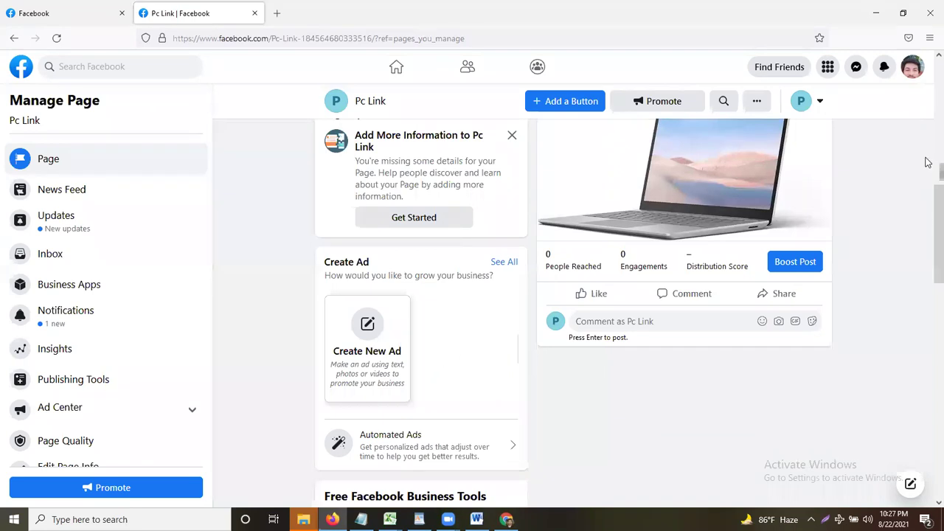
scroll(645, 344, up, 4)
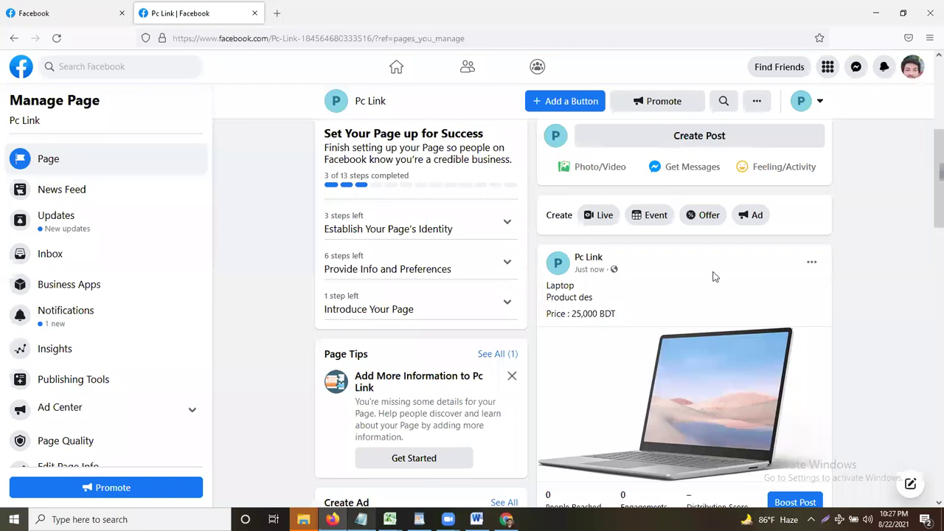
scroll(665, 332, down, 1)
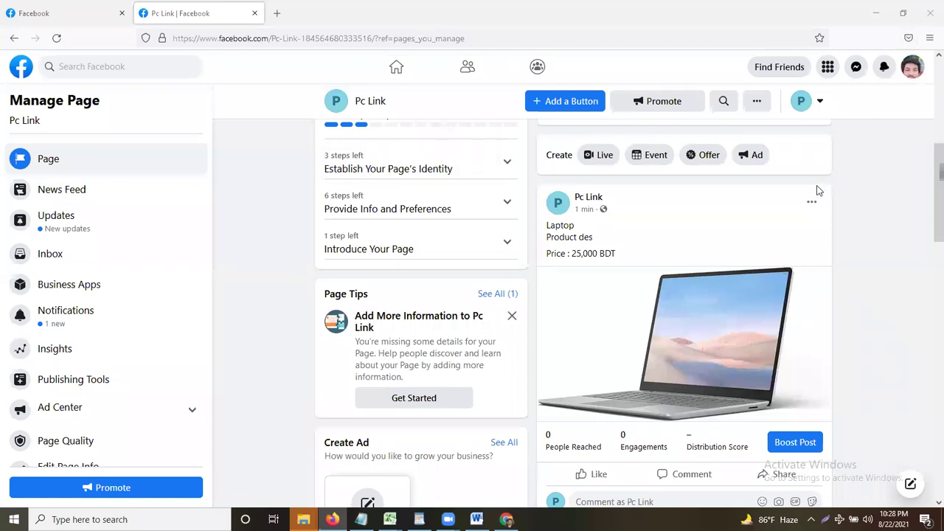
- Start boosting the published laptop post and accept the non-discrimination policy for advertising
scroll(500, 468, down, 2)
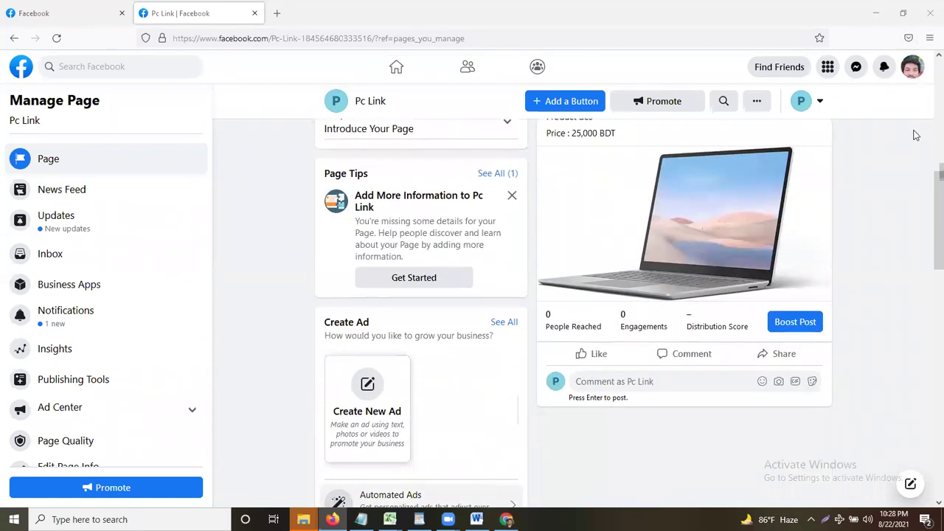
scroll(915, 135, down, 1)
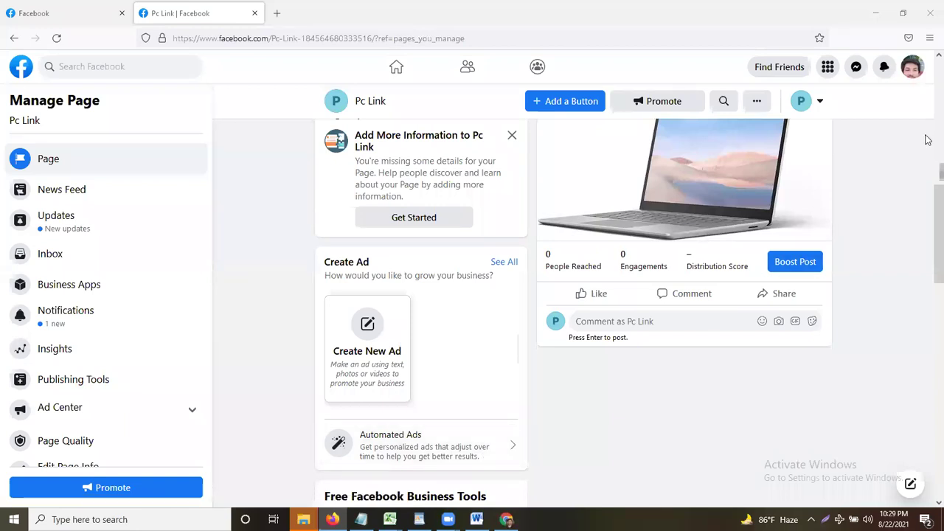
click(795, 277)
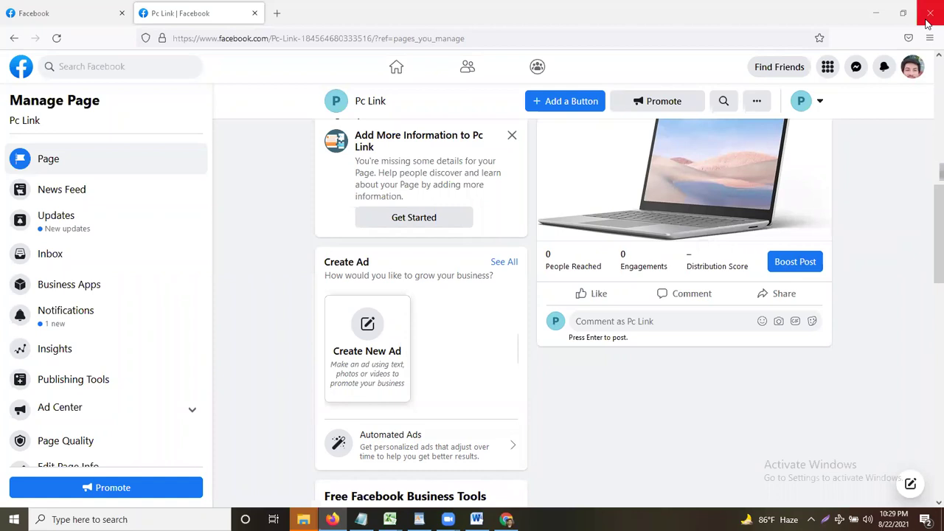
scroll(692, 197, up, 2)
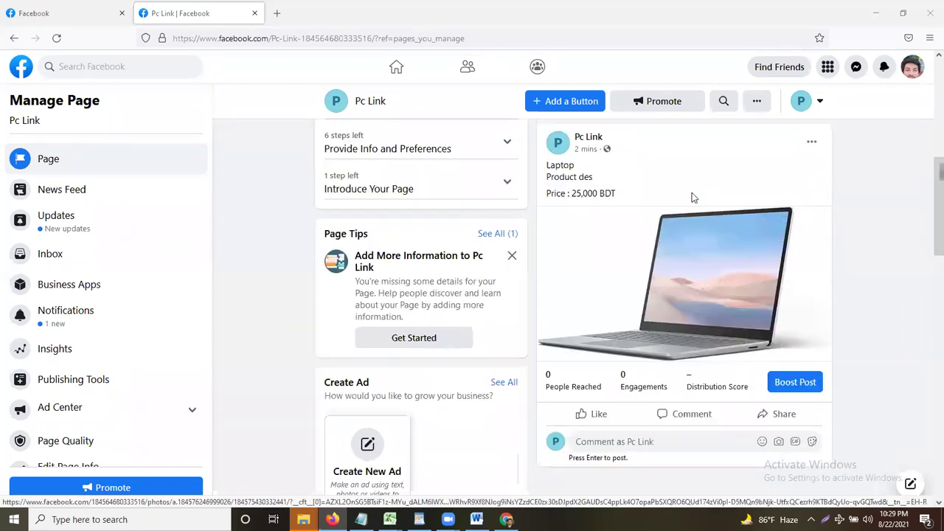
click(800, 389)
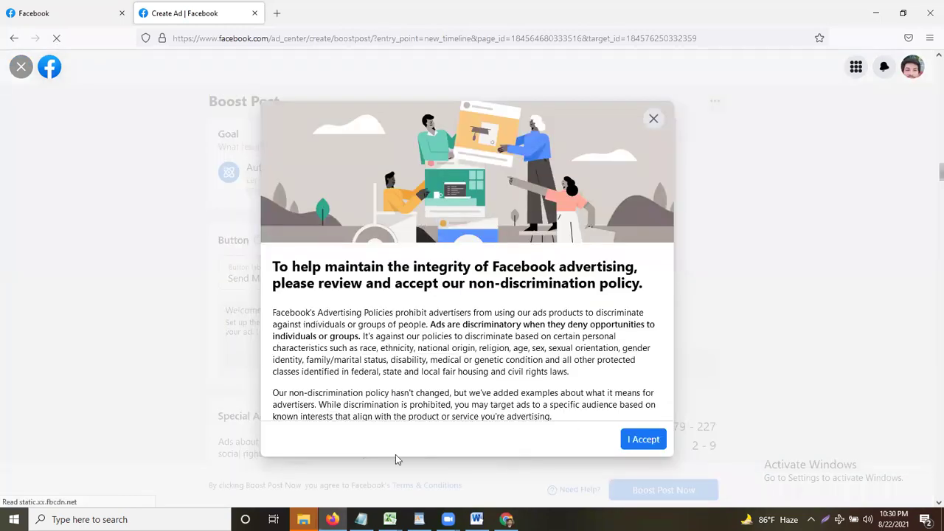
drag(323, 267, 583, 325)
click(591, 280)
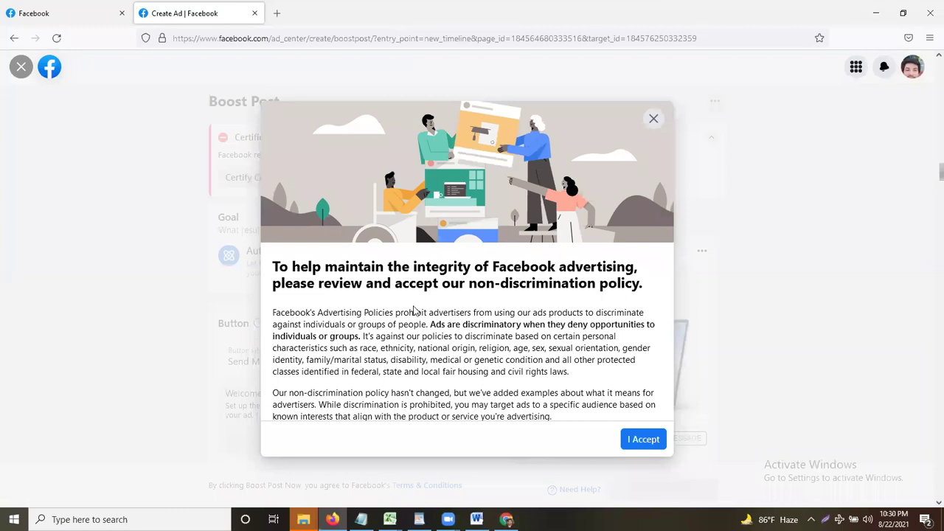
click(650, 441)
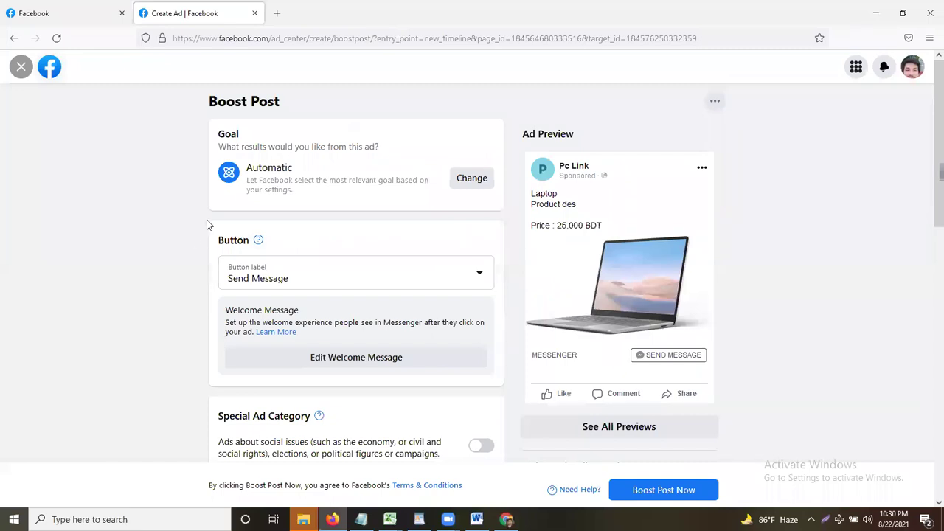
- Examine the Goal, Button and Audience sections of the Boost Post form
scroll(278, 181, down, 1)
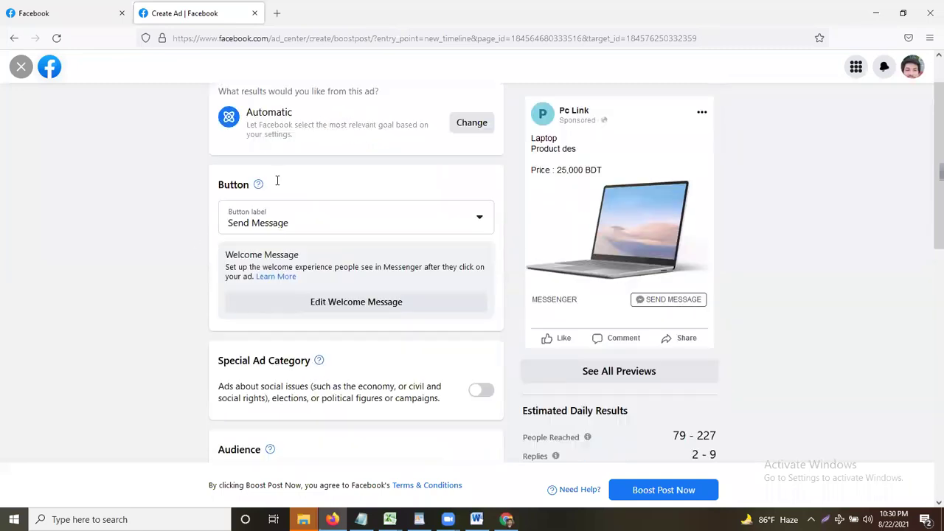
scroll(278, 181, up, 1)
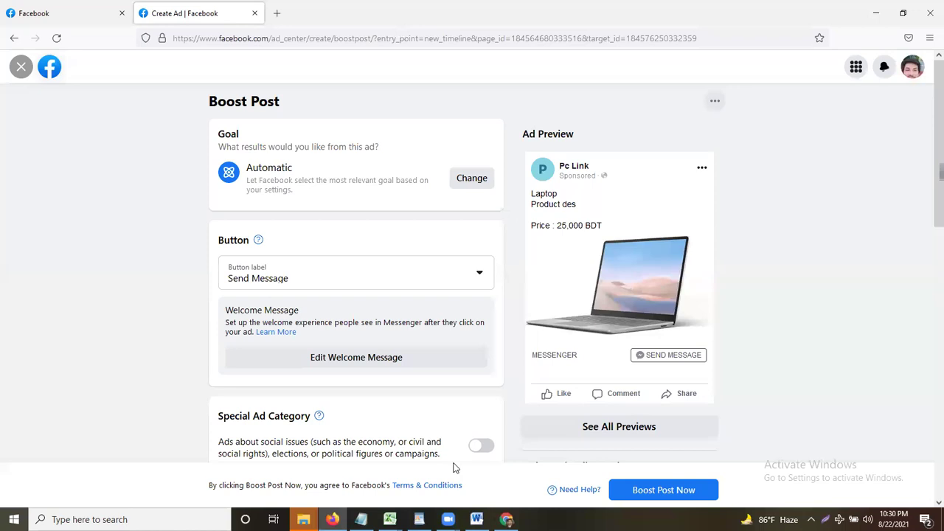
drag(240, 131, 206, 144)
drag(250, 240, 189, 244)
scroll(274, 280, down, 3)
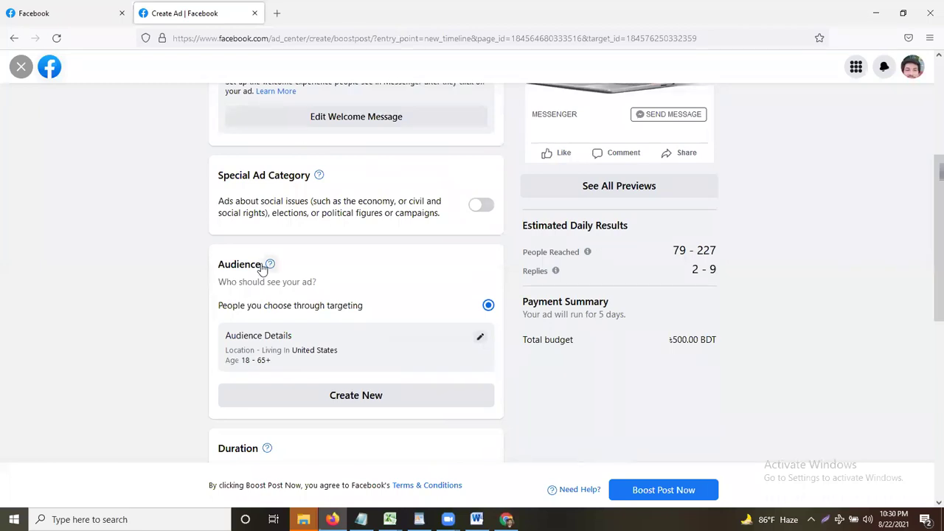
drag(263, 264, 199, 269)
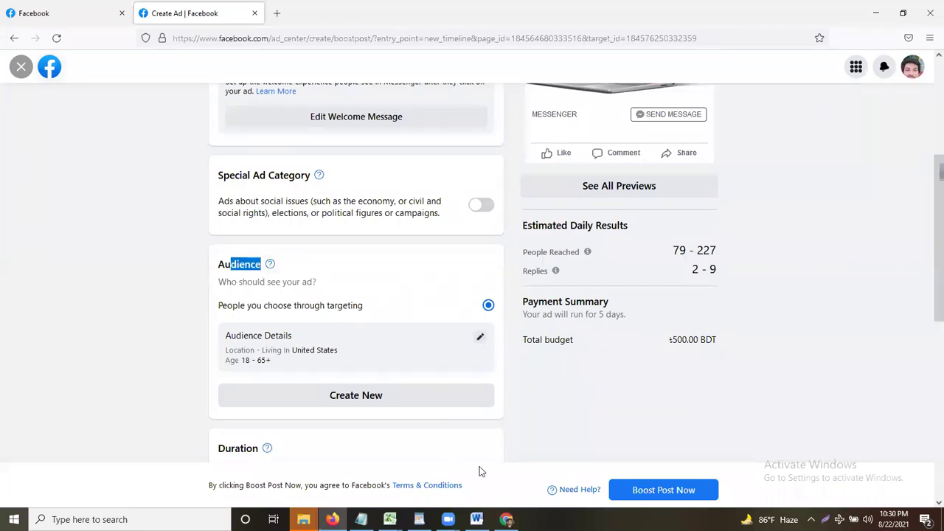
scroll(417, 218, up, 3)
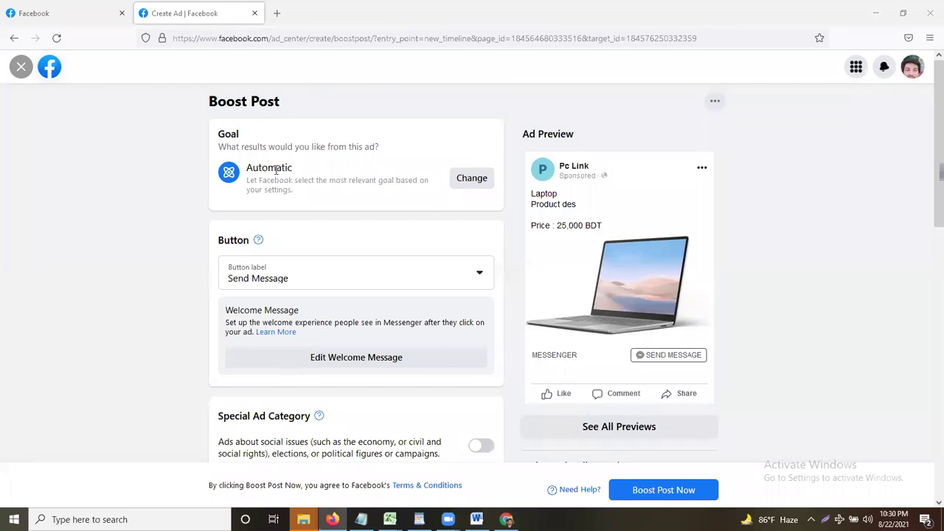
drag(296, 169, 240, 168)
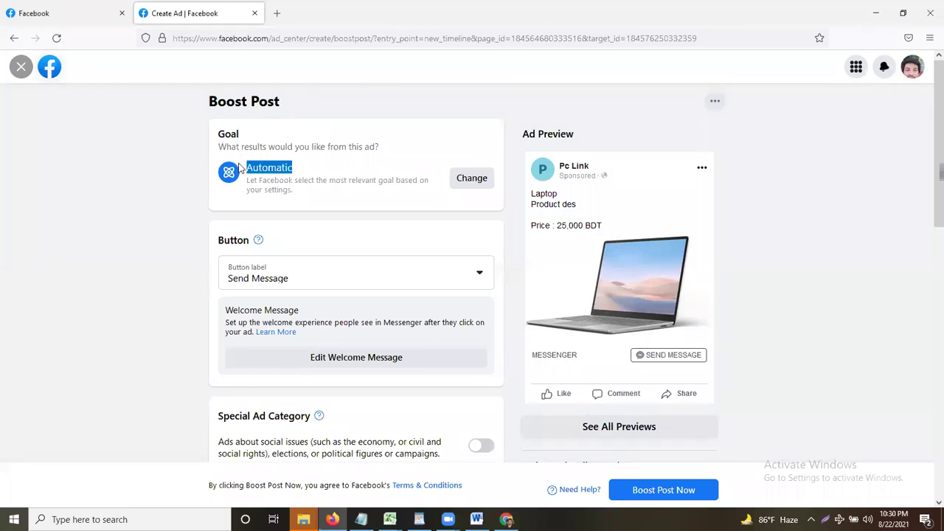
drag(249, 240, 177, 240)
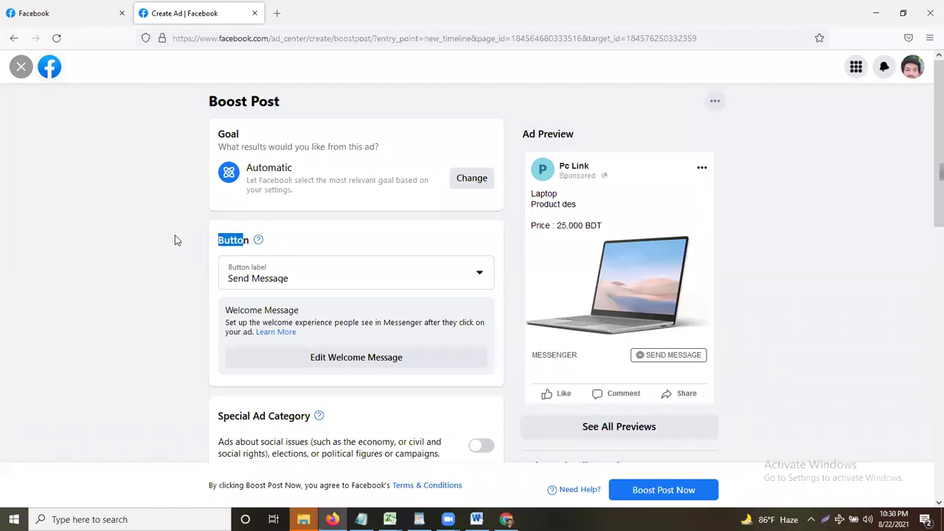
click(210, 164)
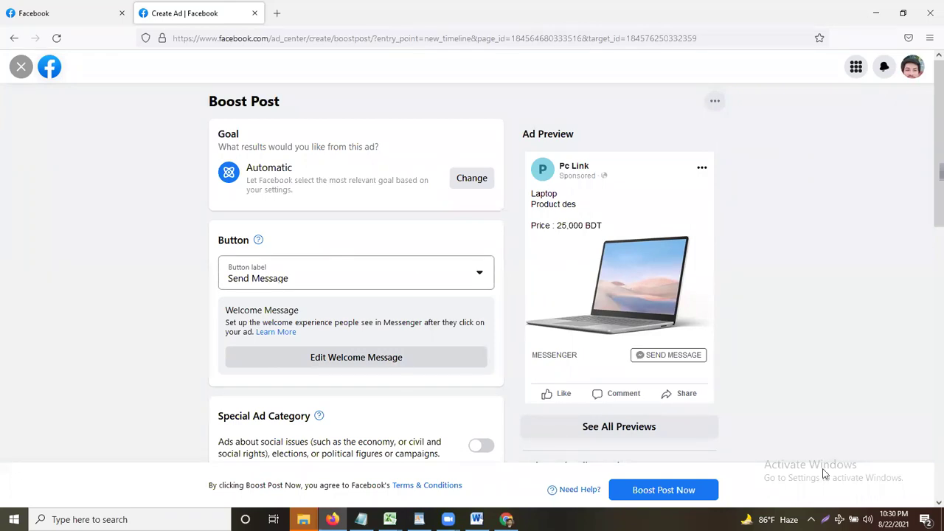
key(Print)
mouse_move(552, 166)
mouse_down()
mouse_move(636, 190)
mouse_move(625, 185)
mouse_up()
drag(672, 158, 672, 160)
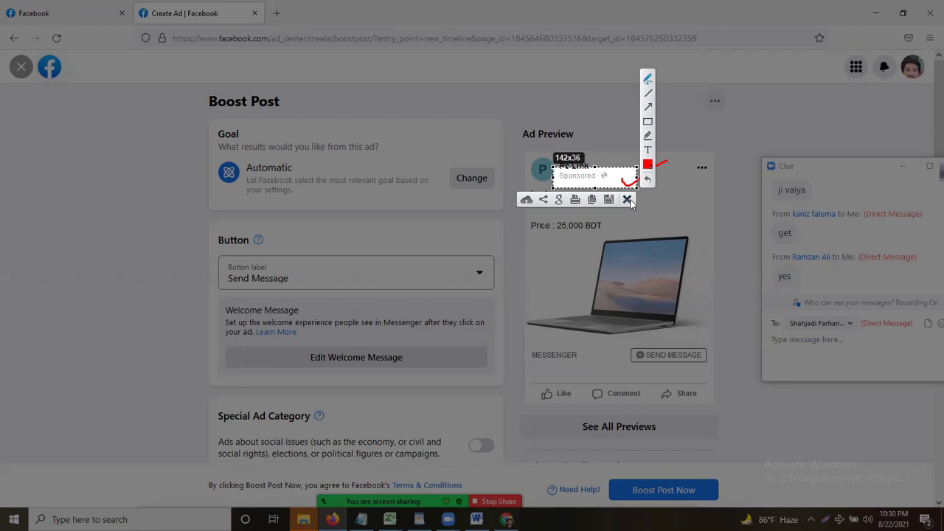
key(Escape)
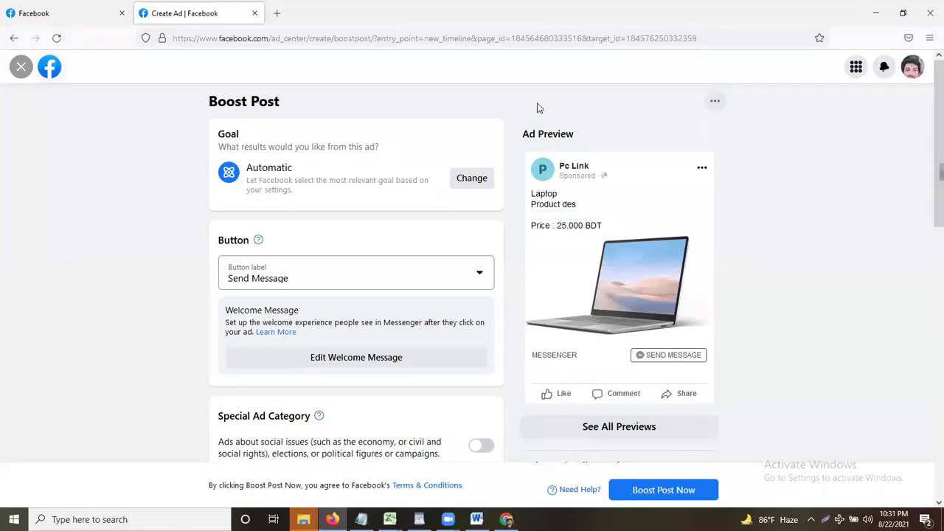
- Capture the Ad Preview area, circle its heading and outline the ad in red freehand, and discard the capture
key(Print)
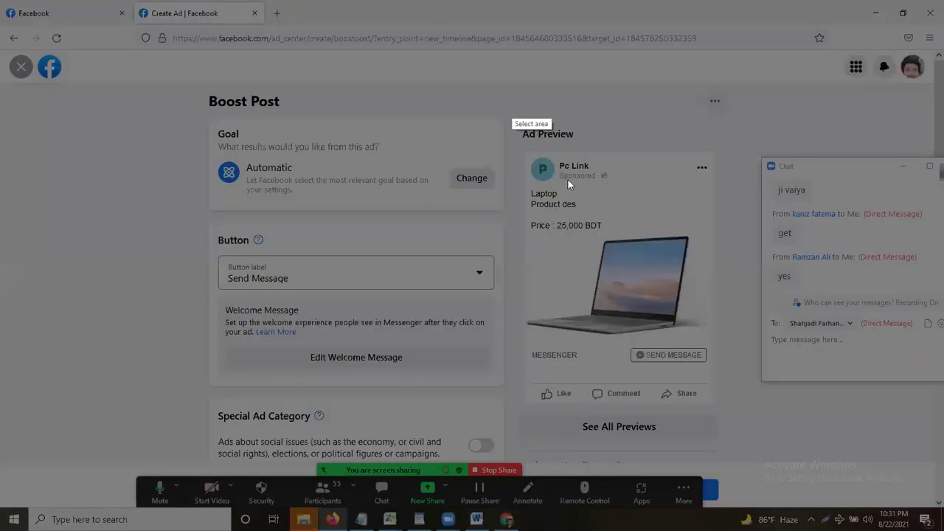
drag(500, 115, 749, 405)
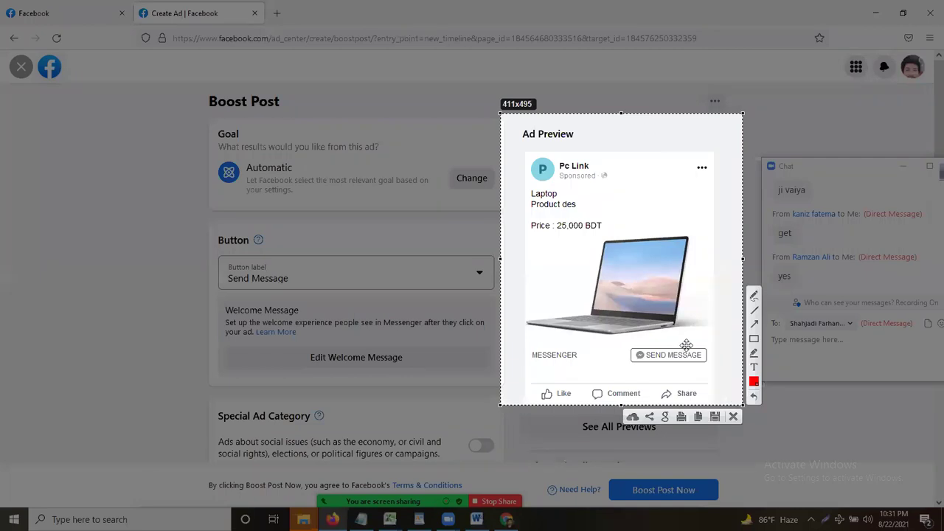
click(760, 293)
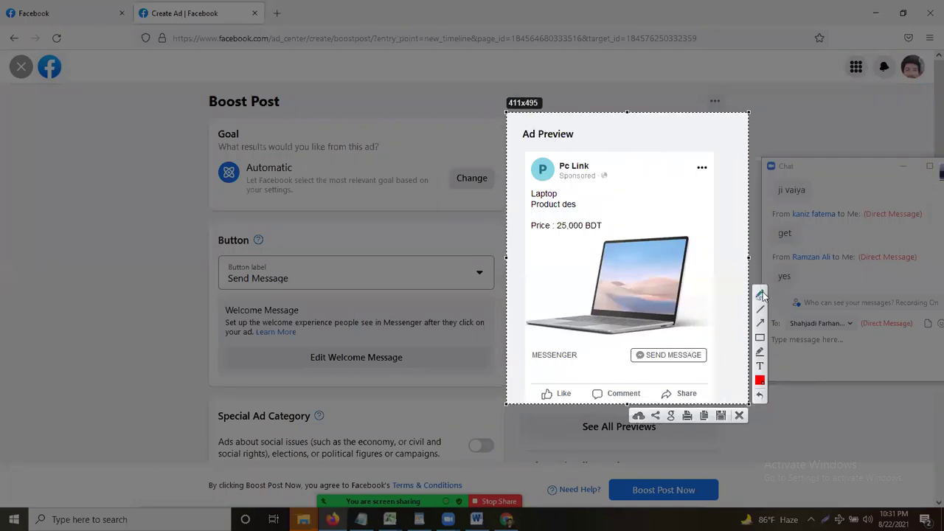
drag(585, 152, 520, 120)
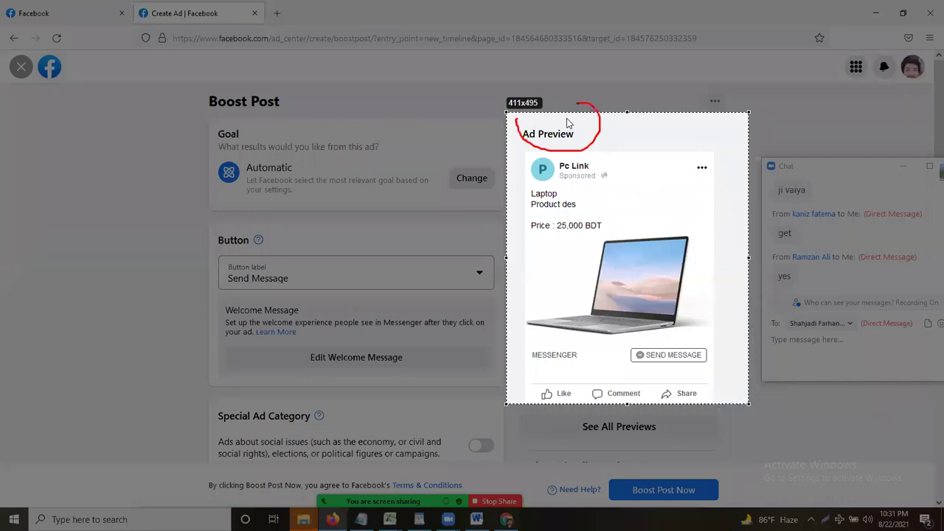
mouse_move(522, 152)
mouse_down()
mouse_move(509, 353)
mouse_move(600, 380)
mouse_move(728, 377)
mouse_move(754, 207)
mouse_move(644, 144)
mouse_move(521, 152)
mouse_up()
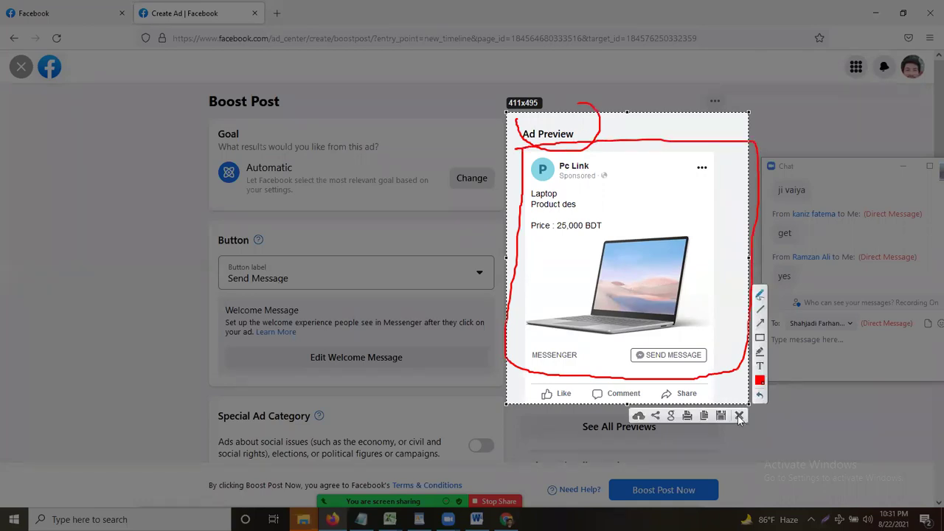
click(739, 417)
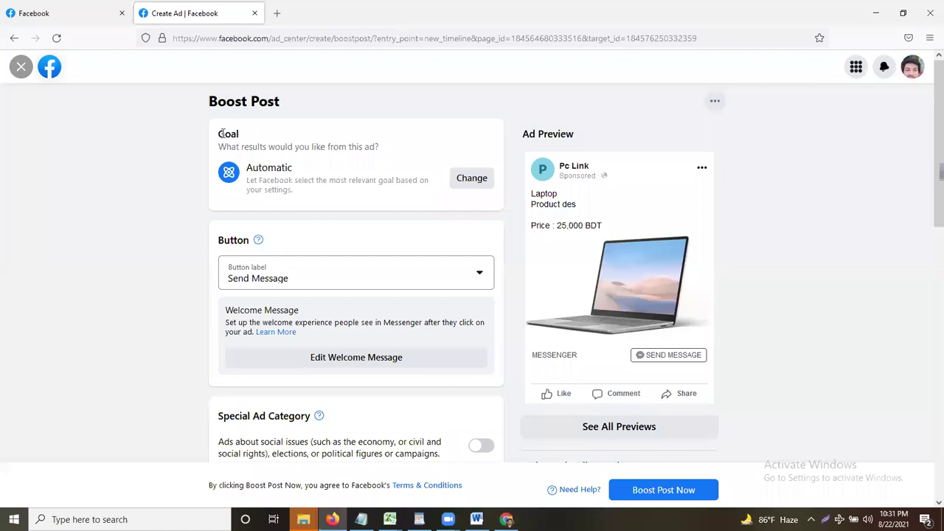
key(Print)
drag(189, 108, 334, 173)
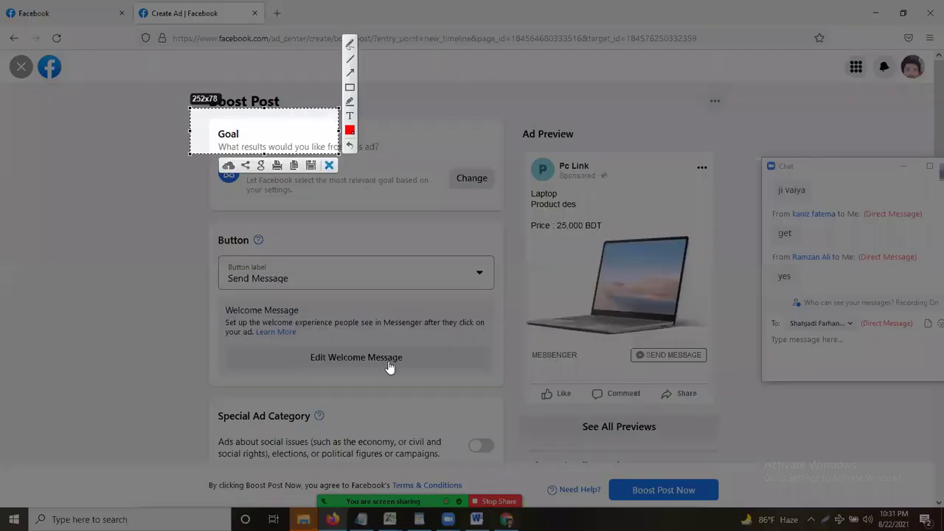
key(Escape)
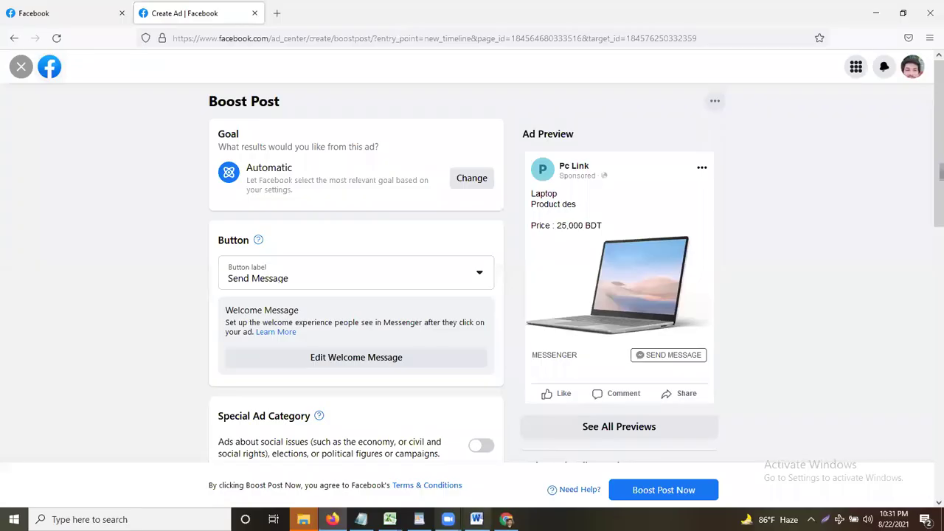
- Switch to the Word document and replace all its notes with "Goal = Call, Message, Visit,Lead"
key(alt+Tab)
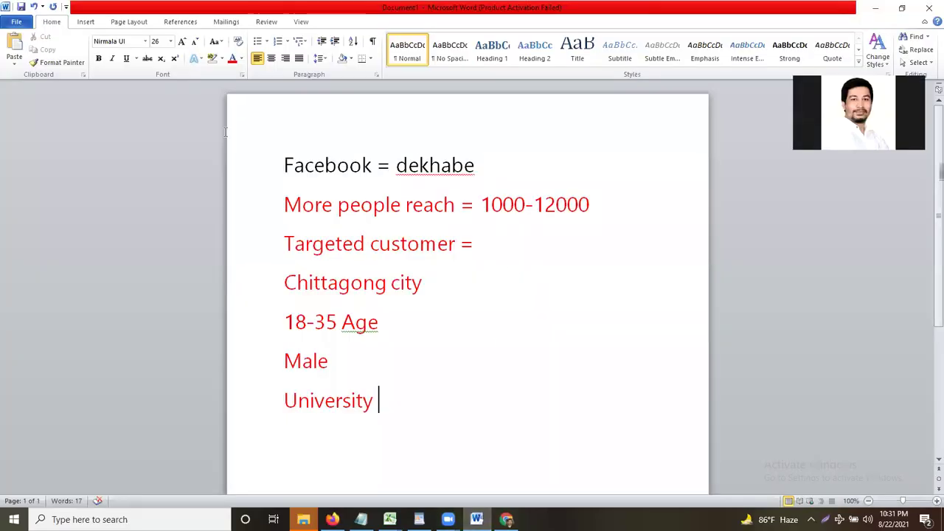
key(ctrl+a)
text(Goal = )
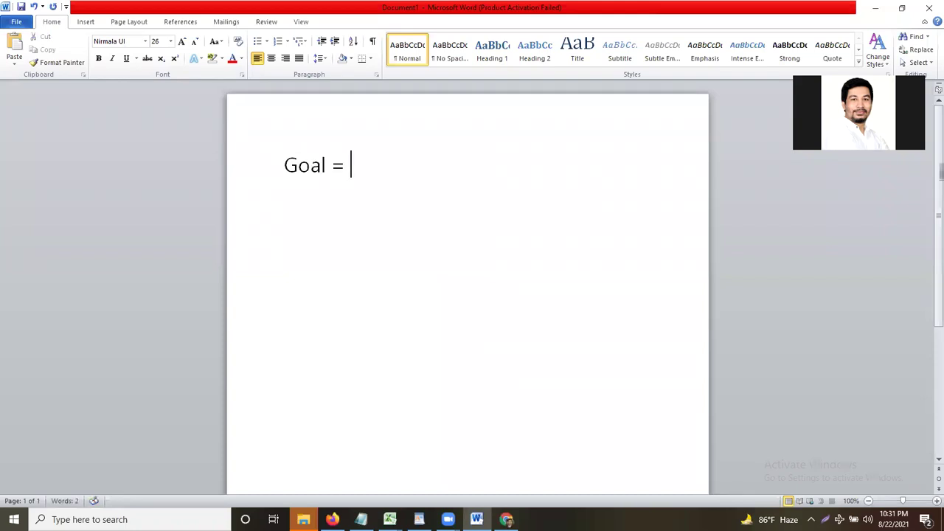
text(Call, Messa)
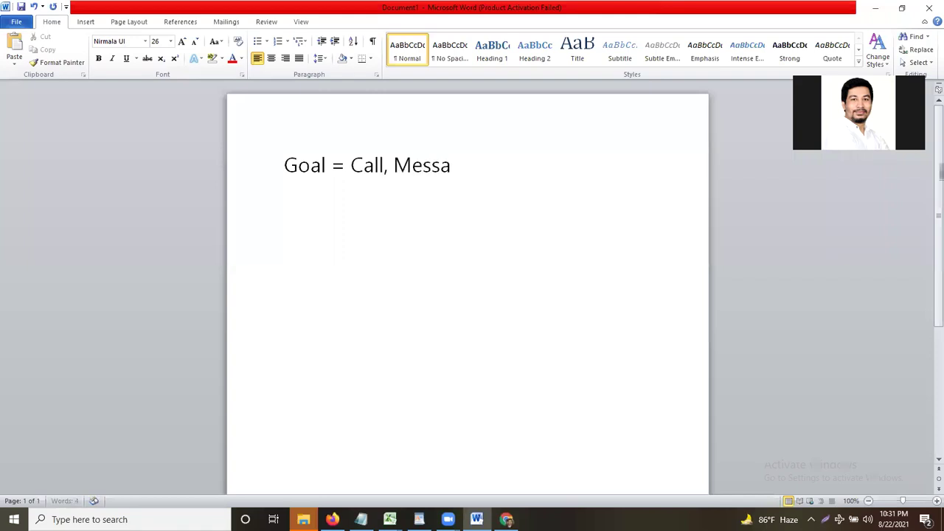
text(ge, Visit)
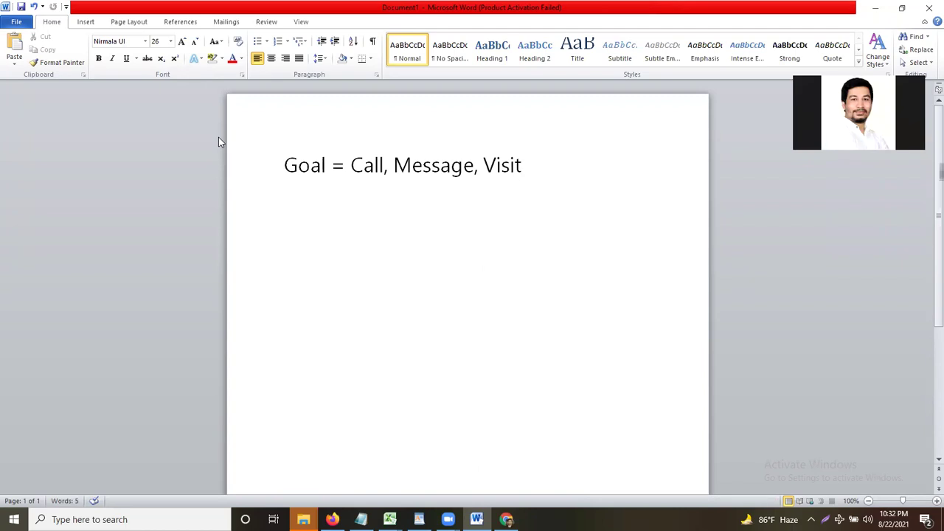
text(,Lead)
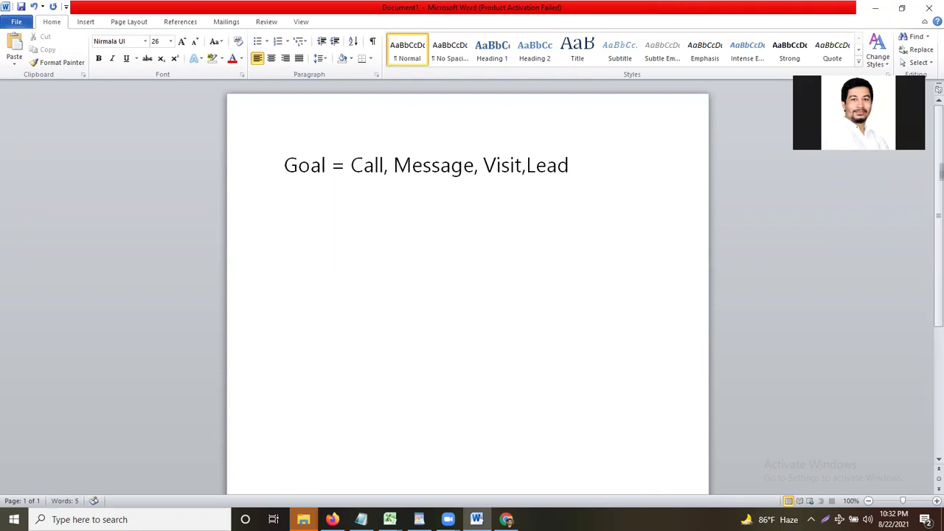
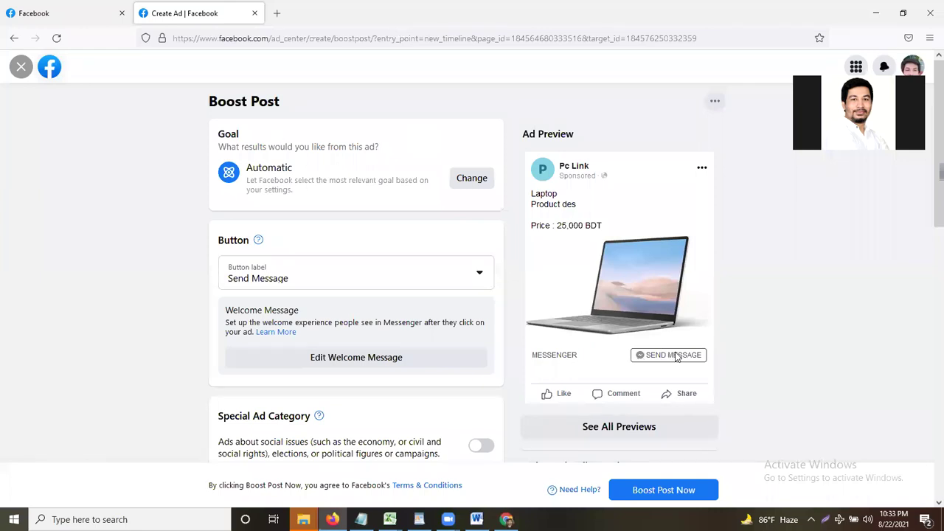
- Change the boosted post's goal to "Get more engagement" and save it
click(481, 186)
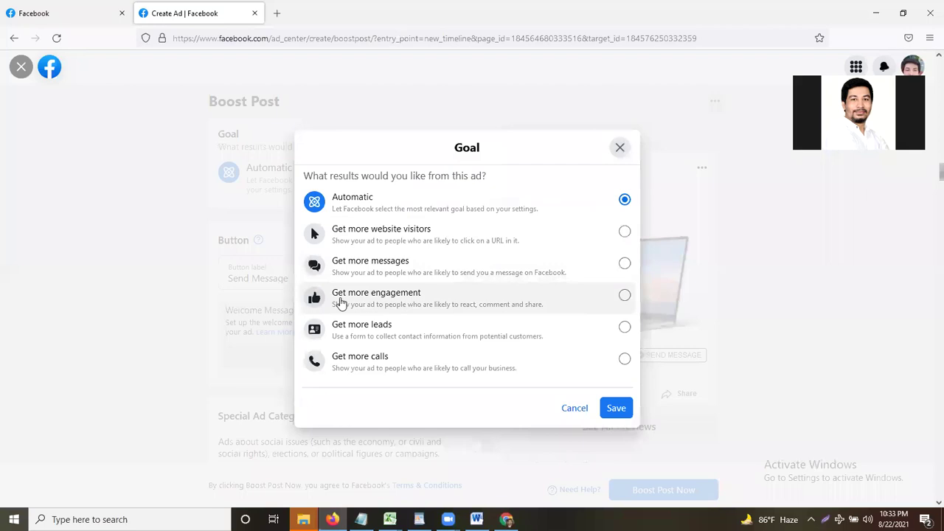
click(595, 317)
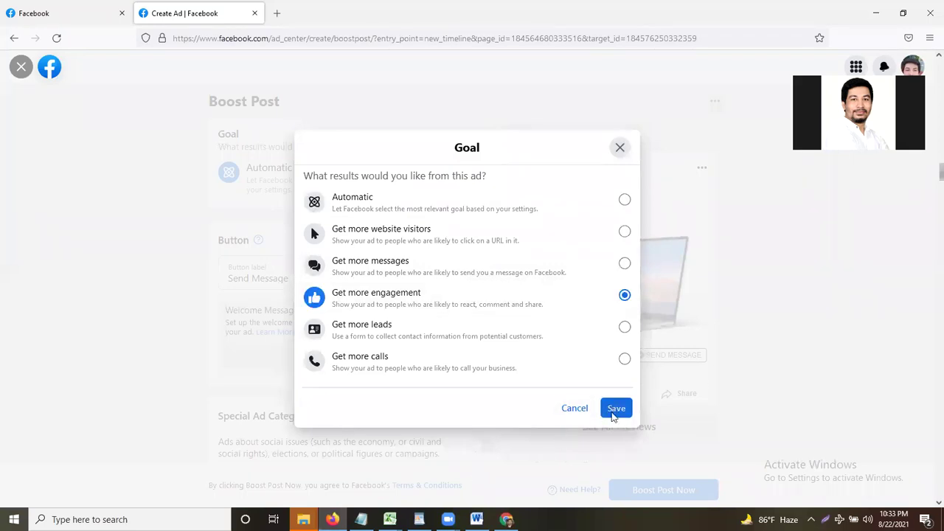
click(616, 411)
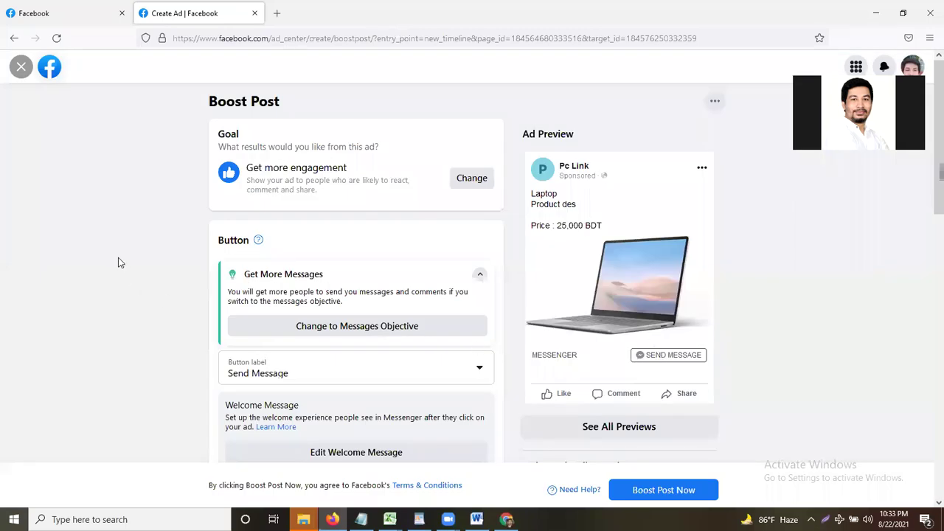
- Change the boosted post's goal to "Get more calls" and save it
click(476, 183)
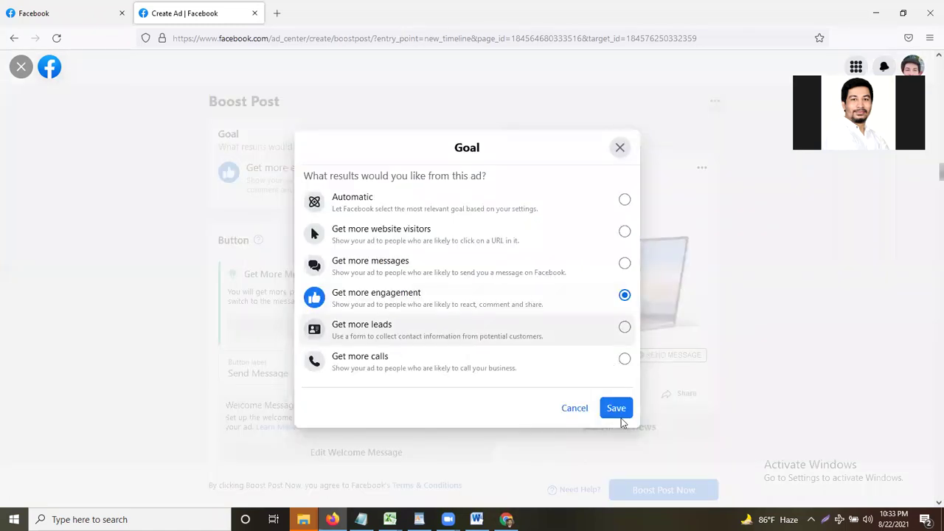
click(391, 363)
click(616, 408)
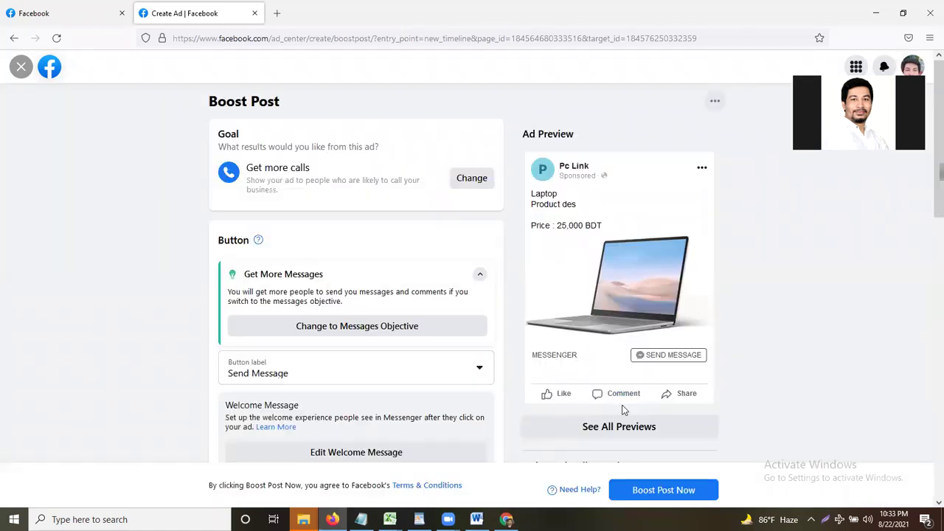
- Examine the Call Now button's phone number field and its button label options
scroll(314, 265, down, 1)
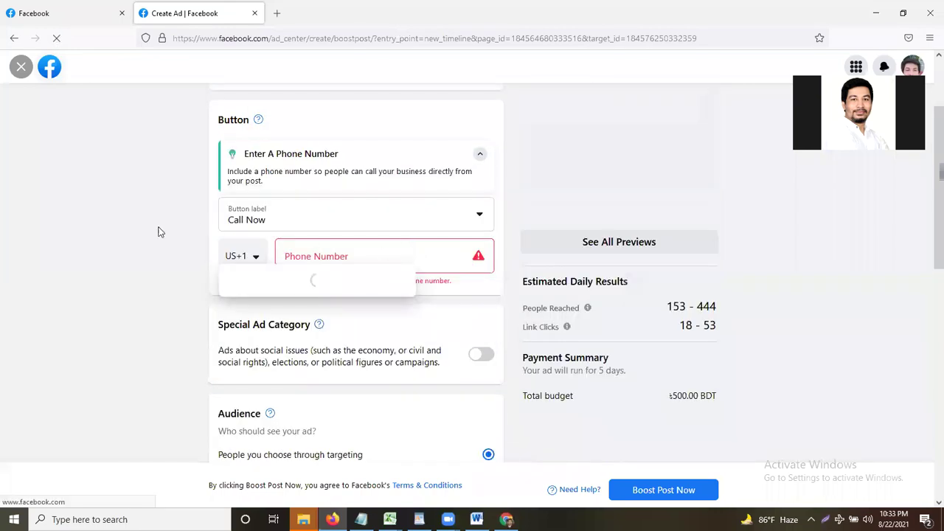
click(386, 263)
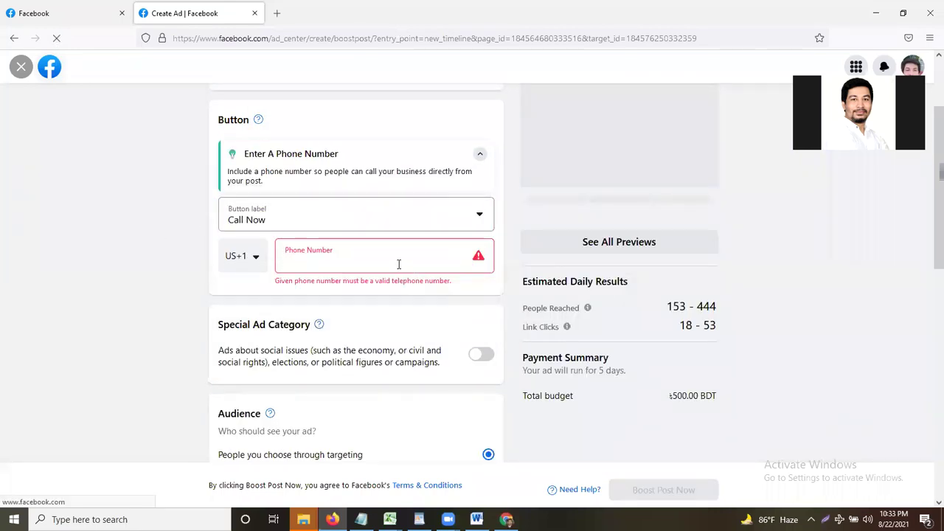
scroll(411, 400, up, 2)
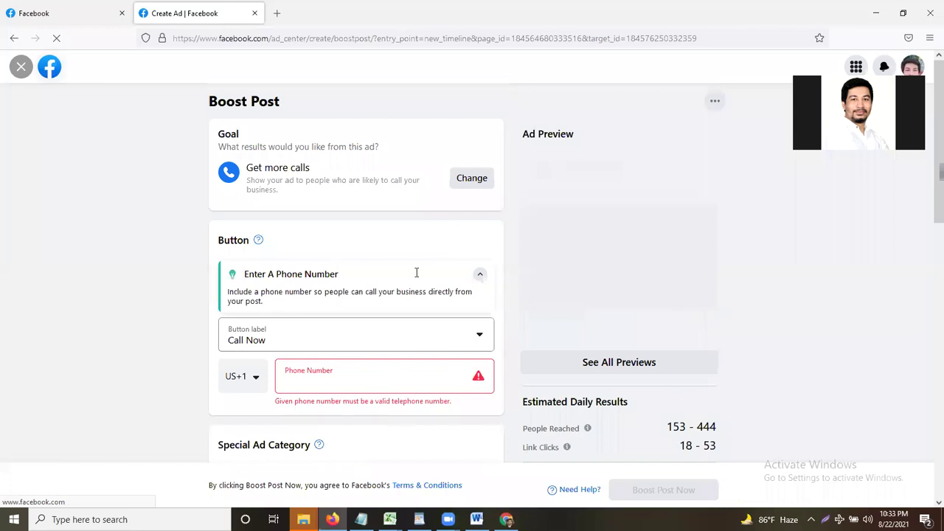
scroll(417, 273, down, 2)
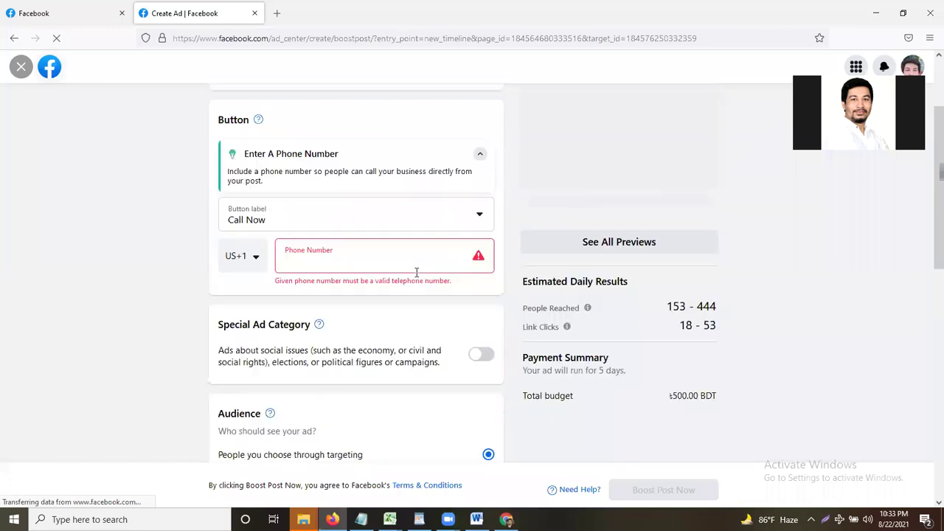
click(481, 214)
click(376, 204)
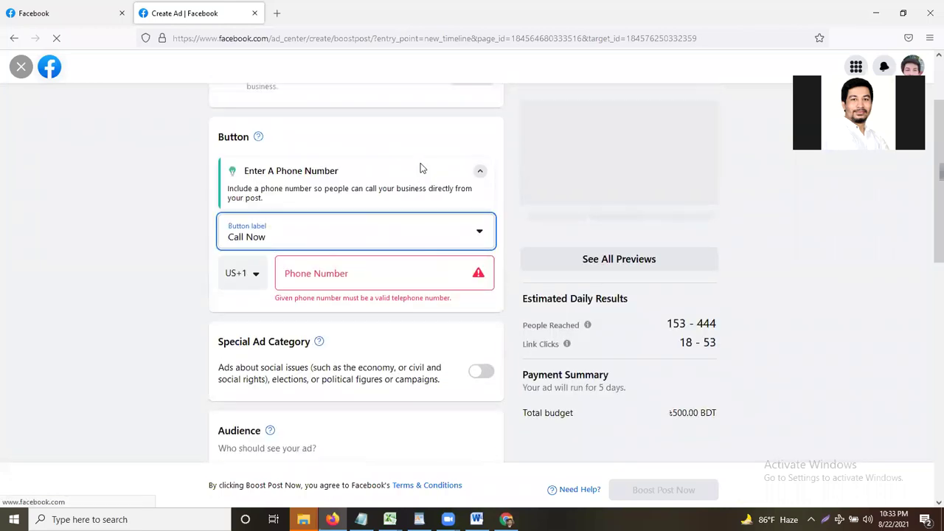
scroll(420, 168, up, 2)
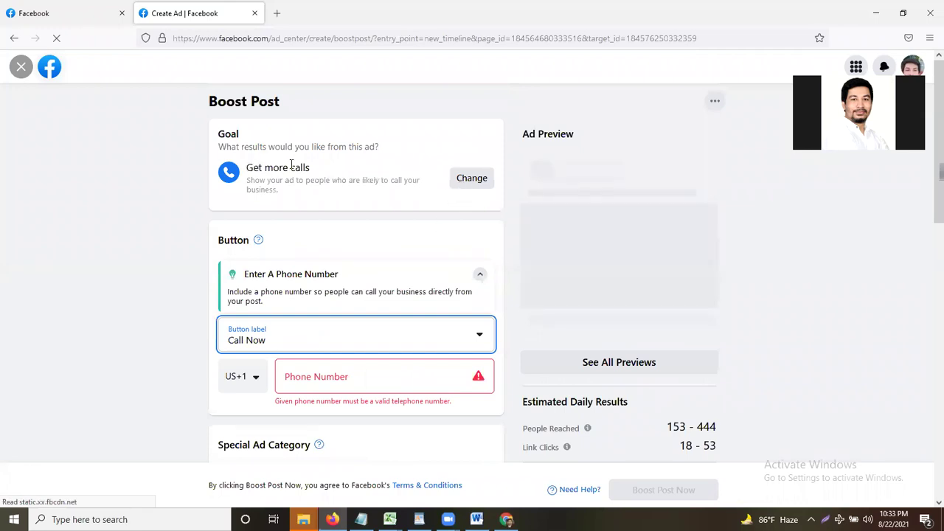
- Change the boosted post's goal to "Get more messages" and view the available button label options
drag(247, 167, 300, 168)
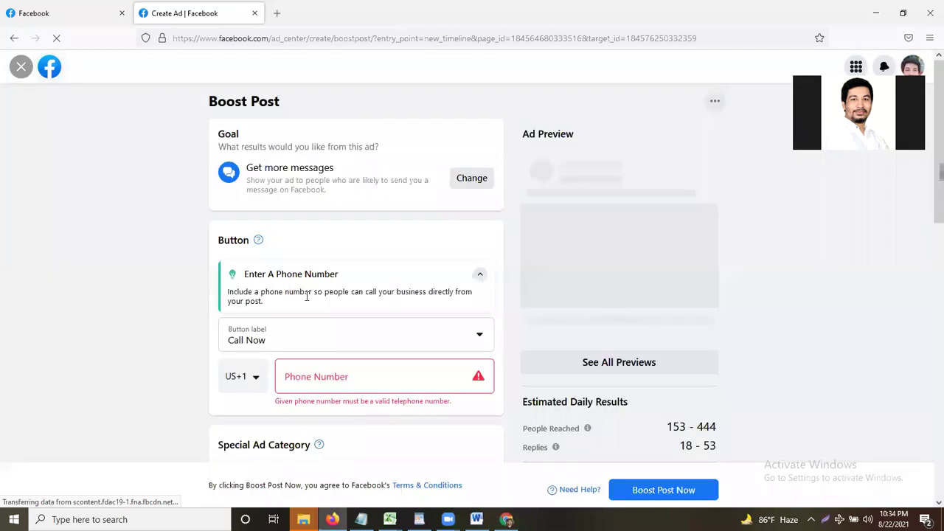
scroll(498, 244, down, 1)
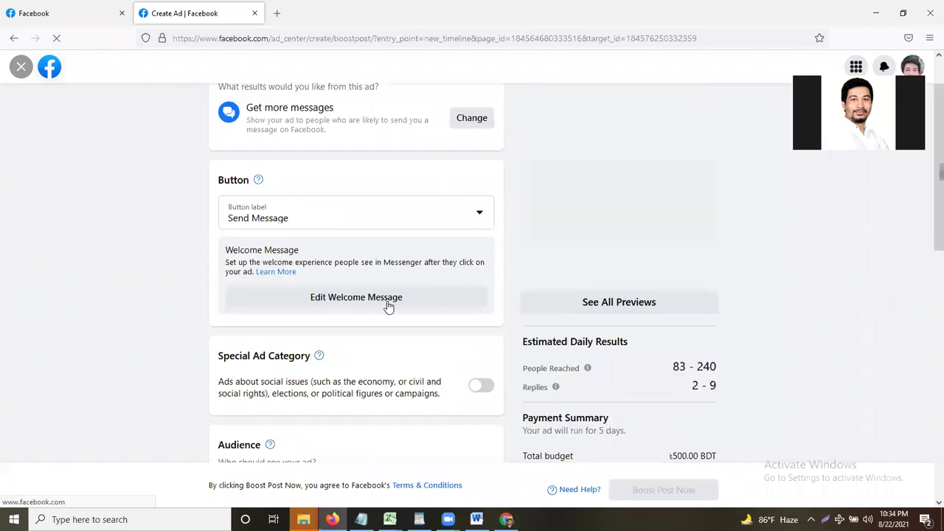
click(440, 272)
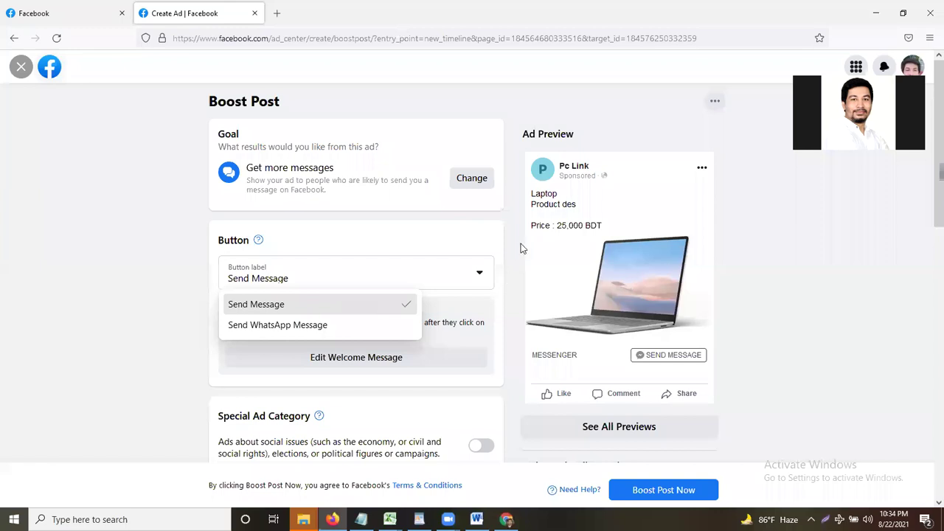
scroll(521, 246, down, 2)
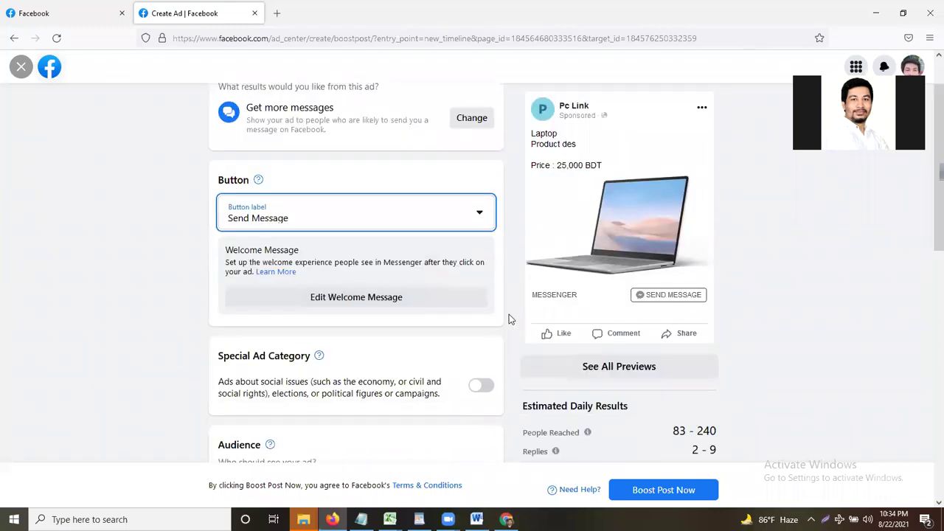
- Highlight the Goal, Button, Special Ad Category and Audience headings of the Boost Post form one after another
scroll(305, 228, up, 2)
drag(226, 134, 200, 158)
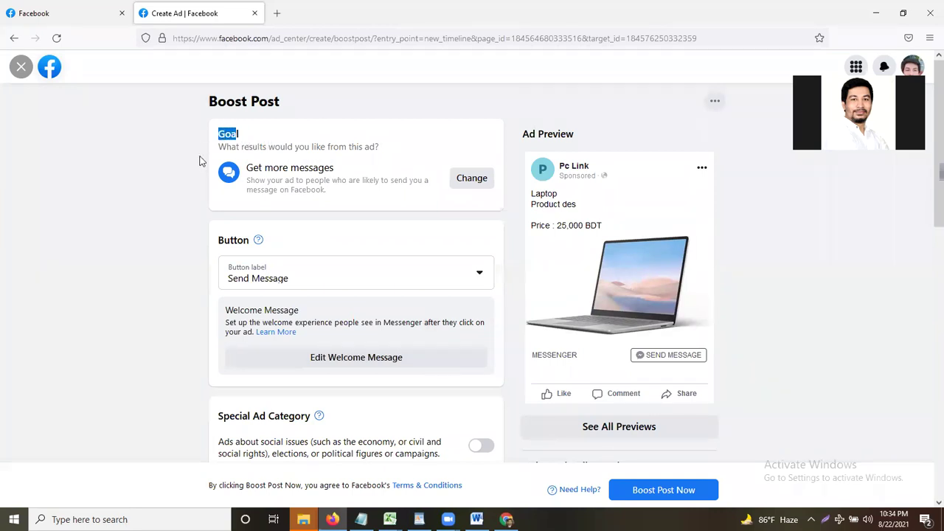
click(223, 242)
double_click(240, 242)
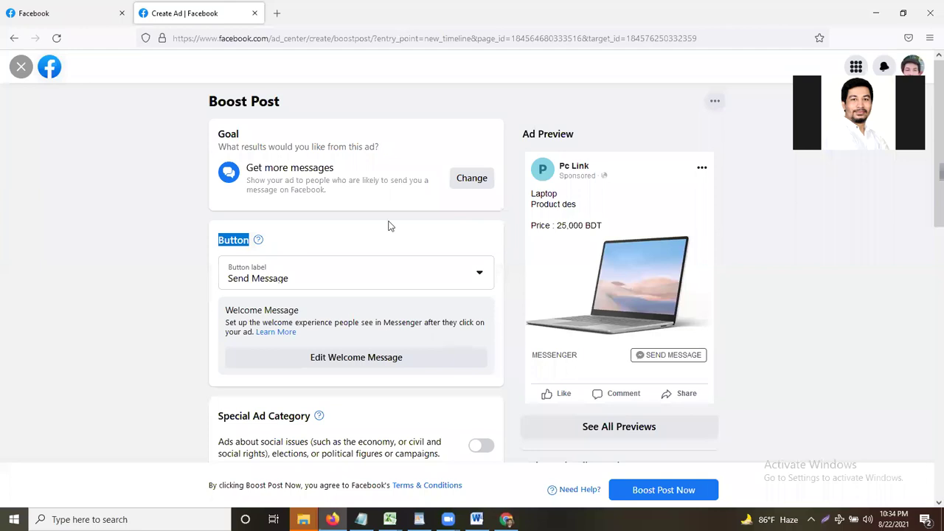
scroll(389, 226, down, 3)
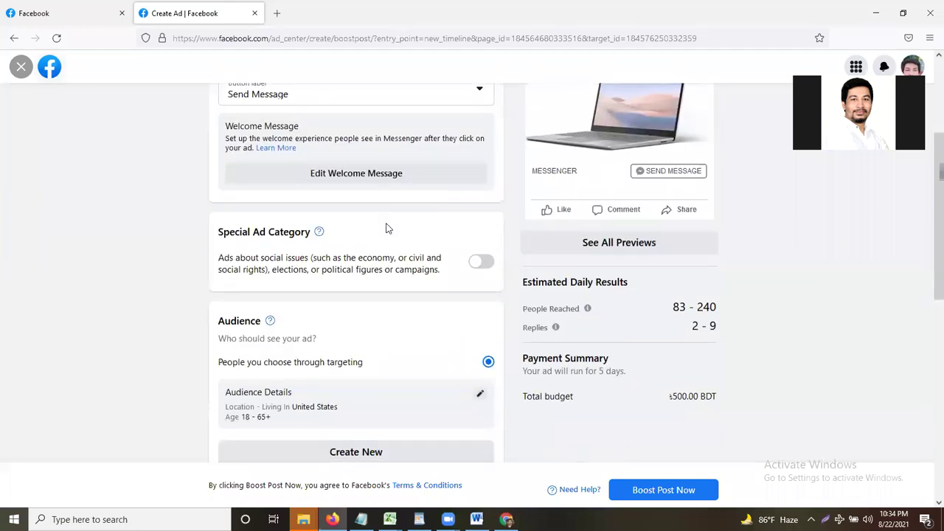
scroll(386, 228, down, 1)
drag(222, 174, 319, 179)
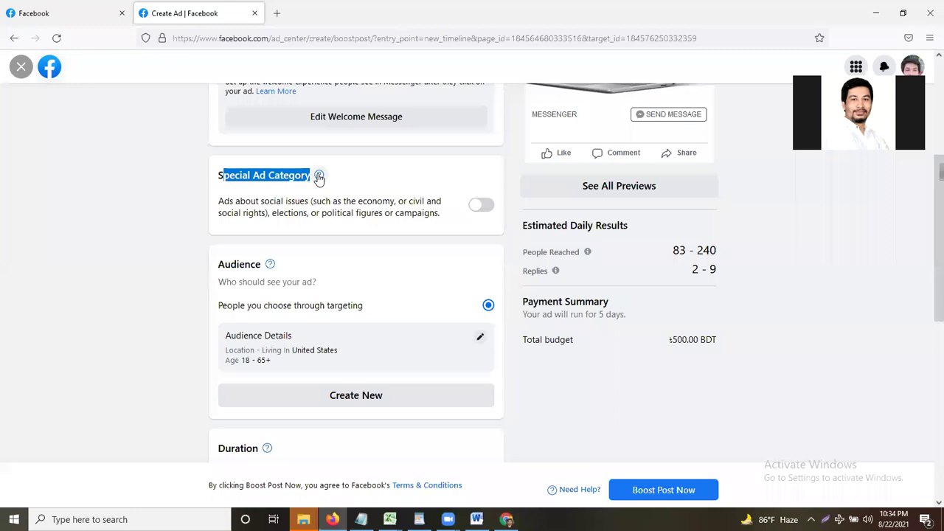
drag(219, 176, 313, 177)
click(389, 176)
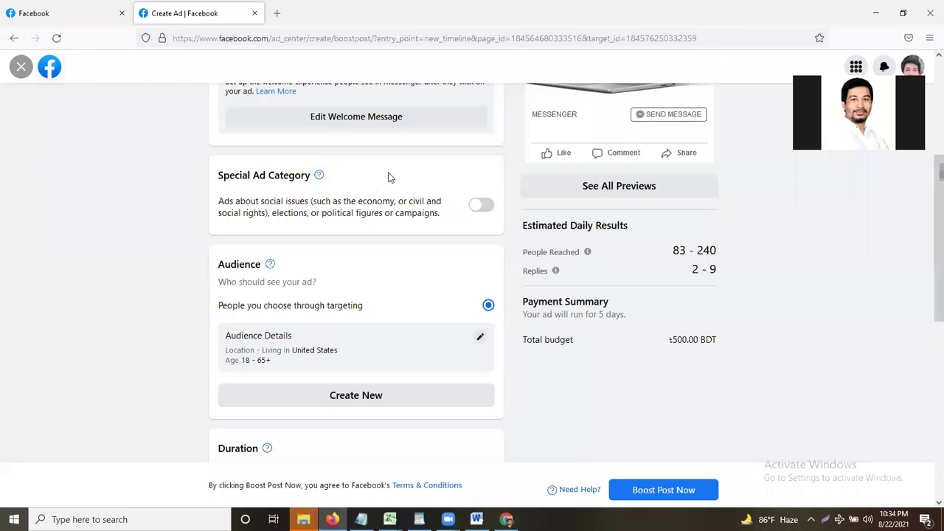
scroll(374, 144, down, 3)
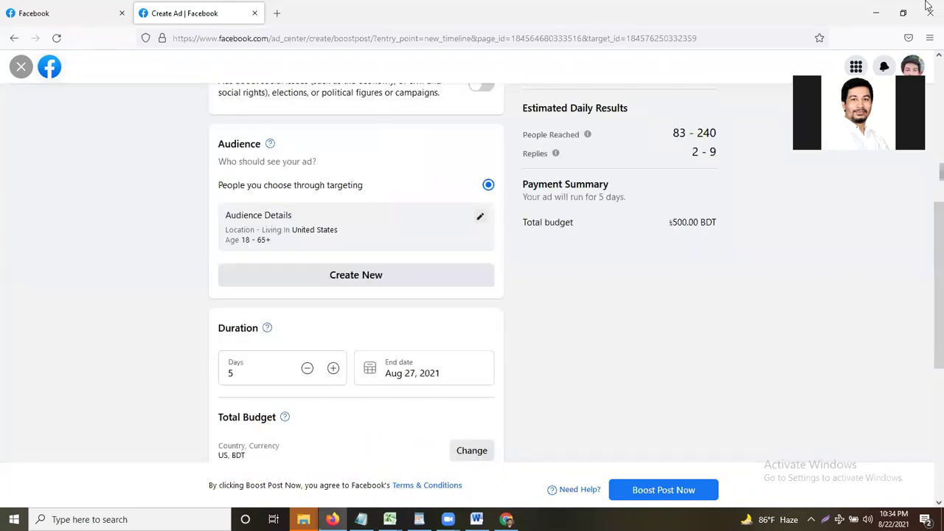
drag(220, 141, 302, 140)
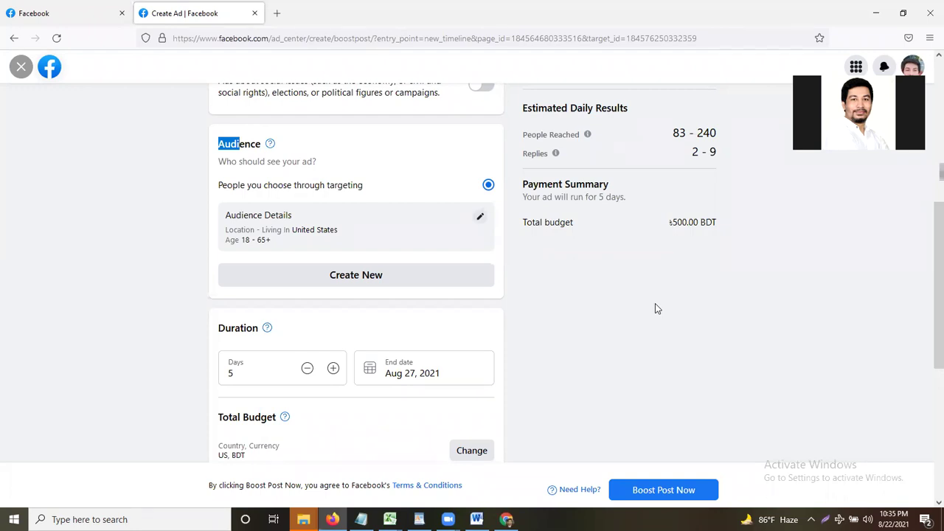
- Switch to the Word document and replace the goal note with "Baby Sunglass ="
key(alt+Tab)
click(589, 168)
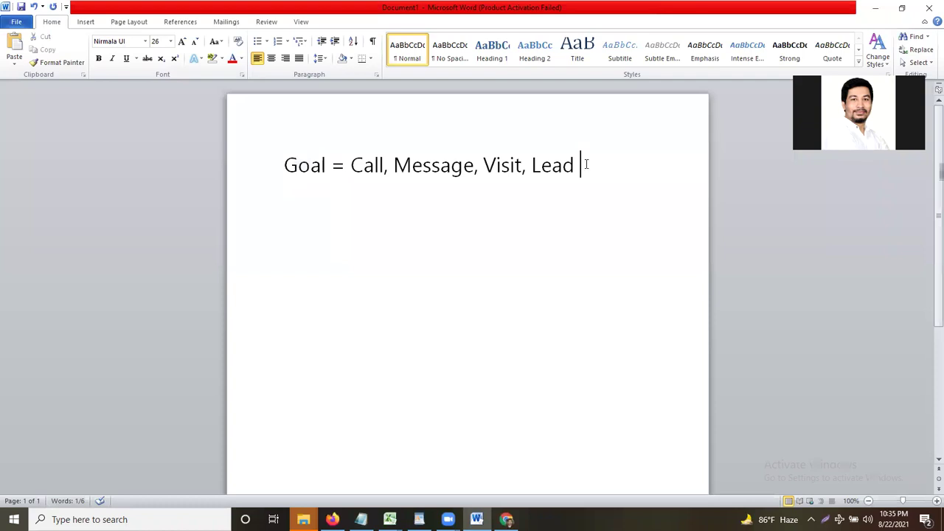
triple_click(304, 166)
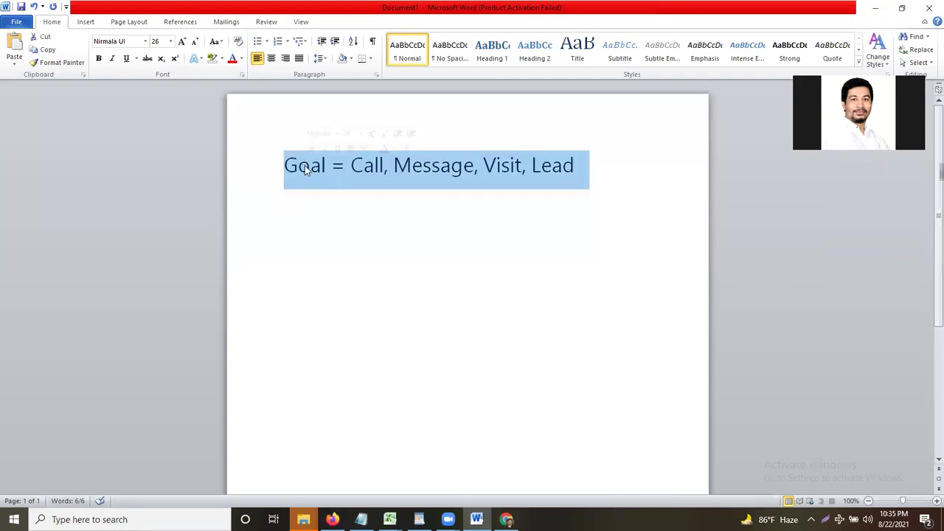
key(BackSpace)
text(Baby)
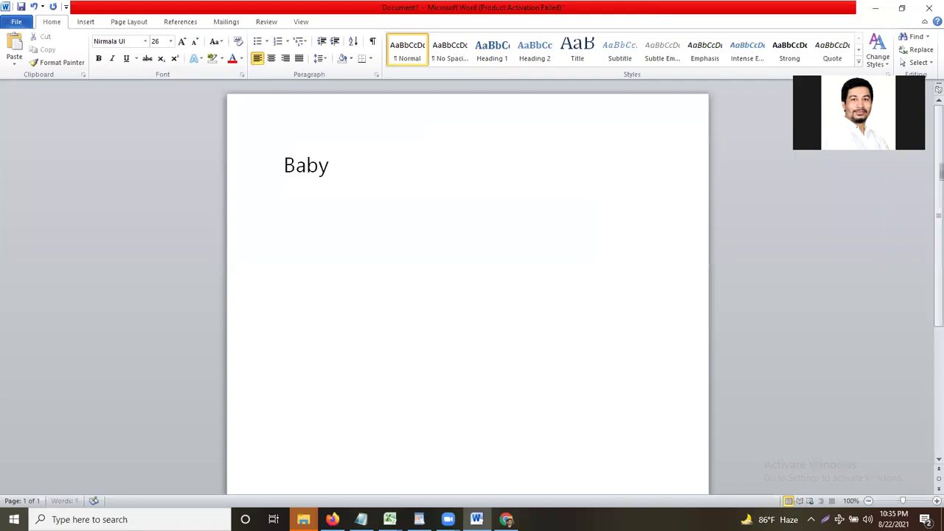
text( Sunglass =)
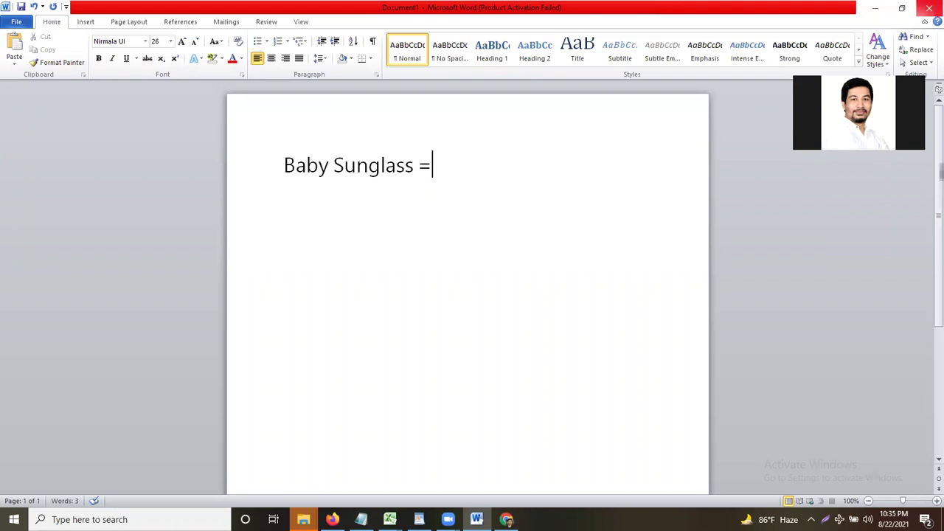
drag(279, 164, 485, 175)
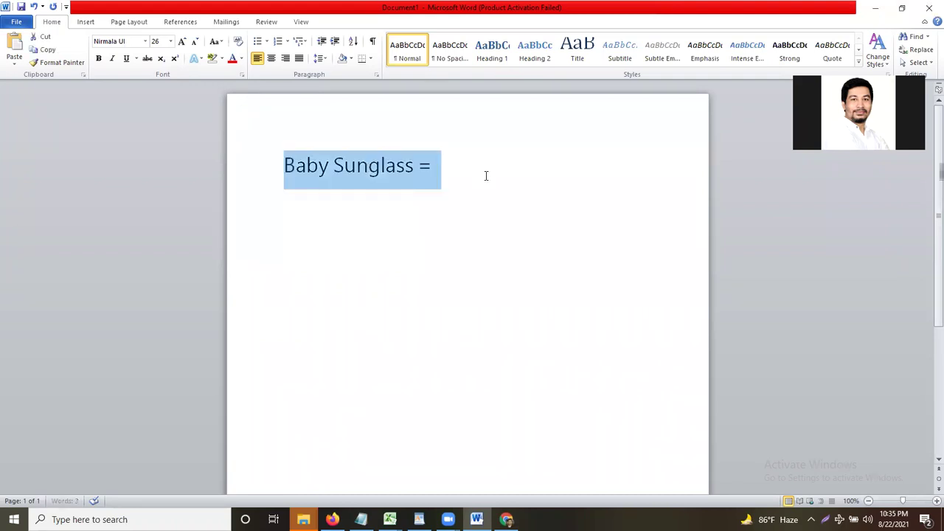
click(453, 174)
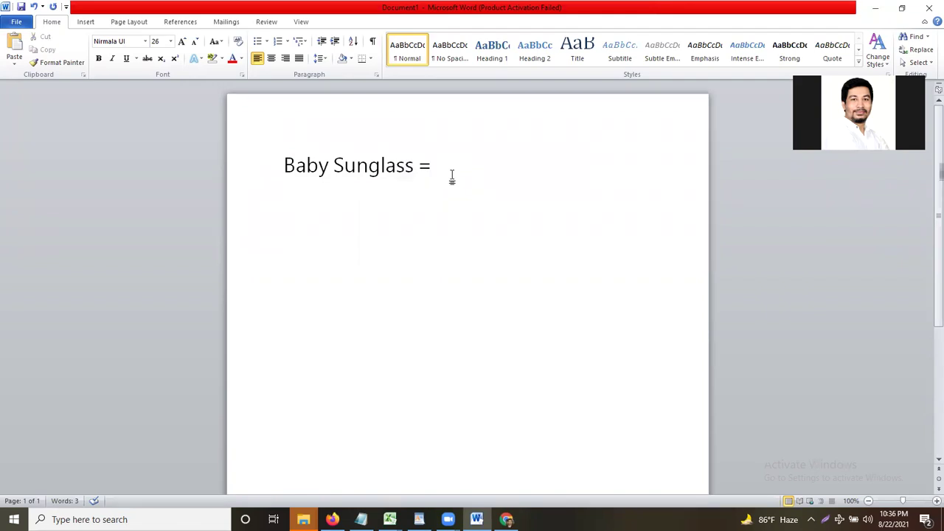
- Add the line "27-40 Age" below the Baby Sunglass line
key(Return)
text(3)
key(BackSpace)
text(27-40)
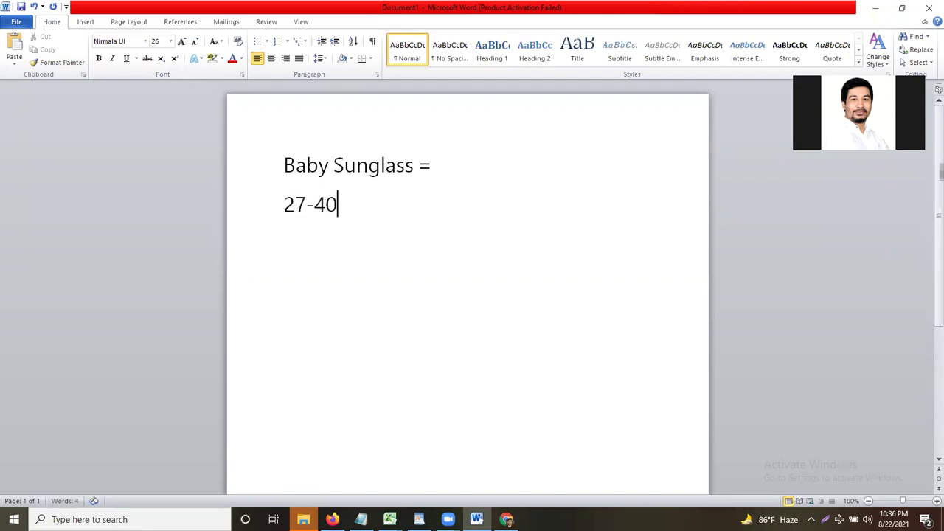
text(Age)
key(Return)
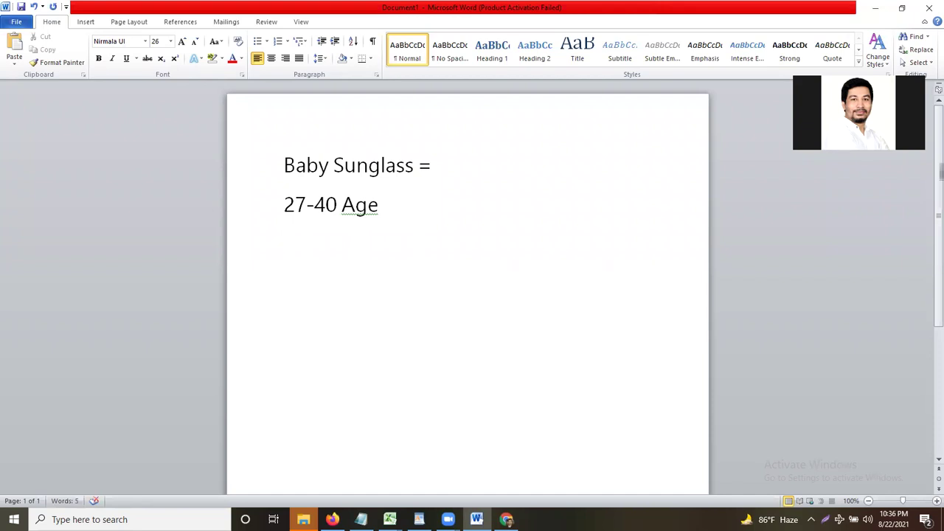
- Add "Dhaka" as the target location on the line below the age range
text(D)
text(hkaa)
key(BackSpace)
key(BackSpace)
key(BackSpace)
text(aka)
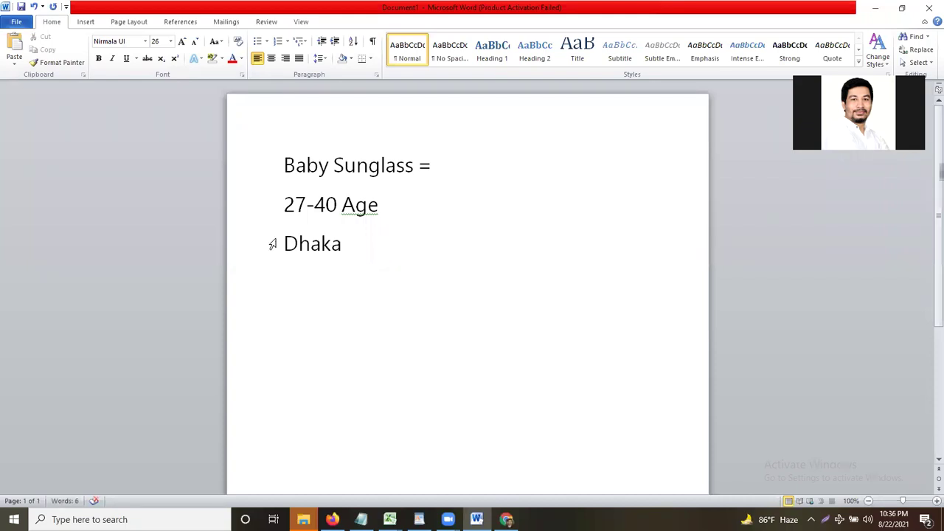
drag(315, 243, 353, 241)
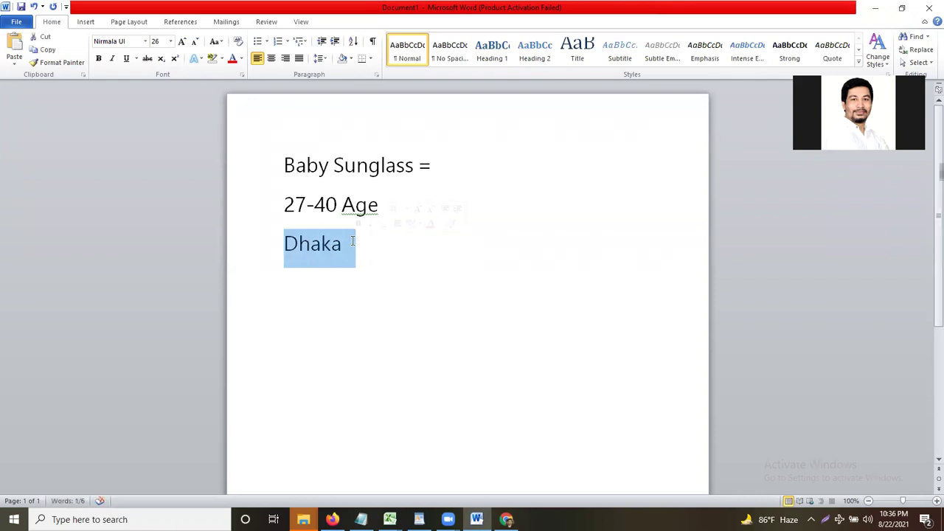
click(369, 246)
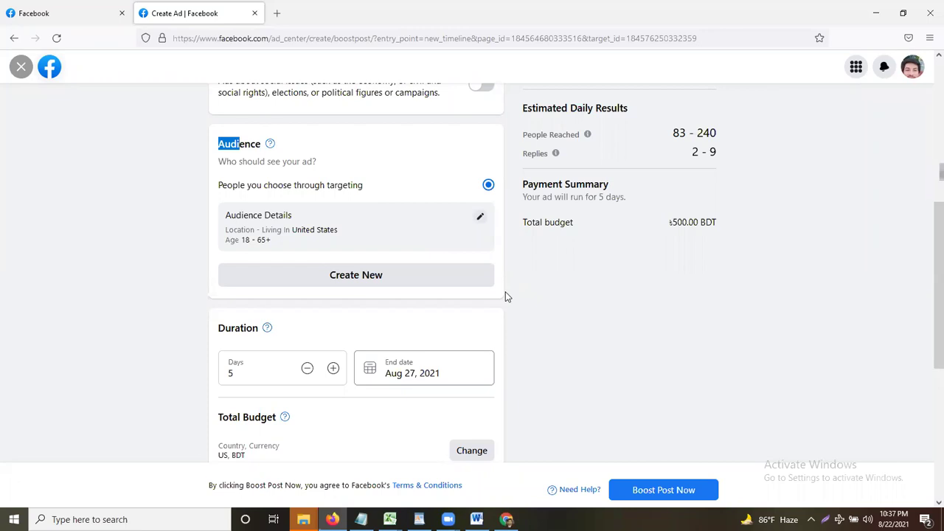
- Return to the Facebook boost form, open a new audience for the ad and look over its name, gender, age and location settings
scroll(221, 204, down, 1)
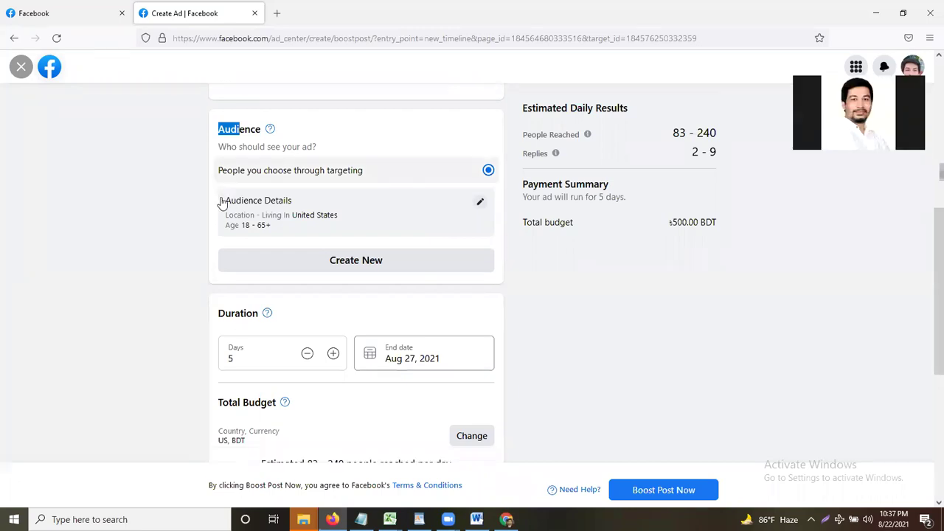
scroll(217, 204, down, 3)
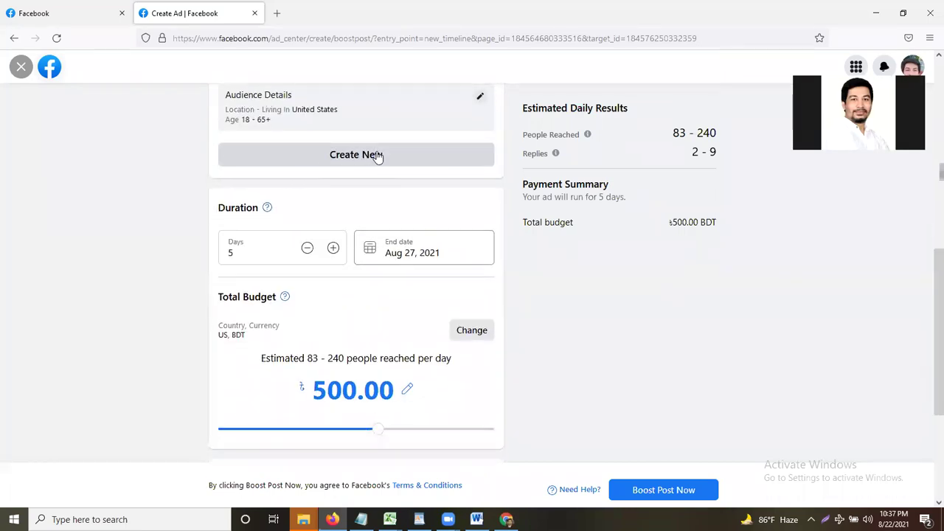
click(362, 166)
click(391, 156)
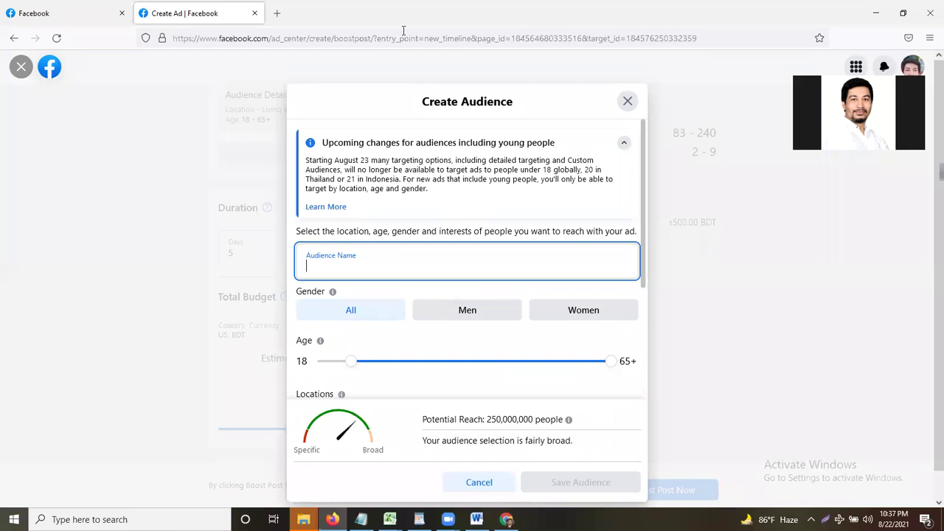
scroll(302, 126, down, 1)
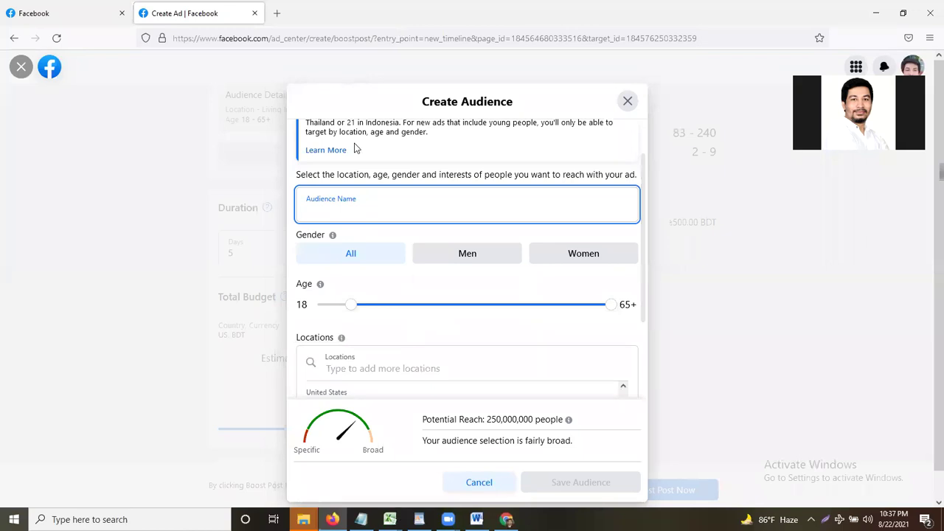
scroll(348, 149, down, 1)
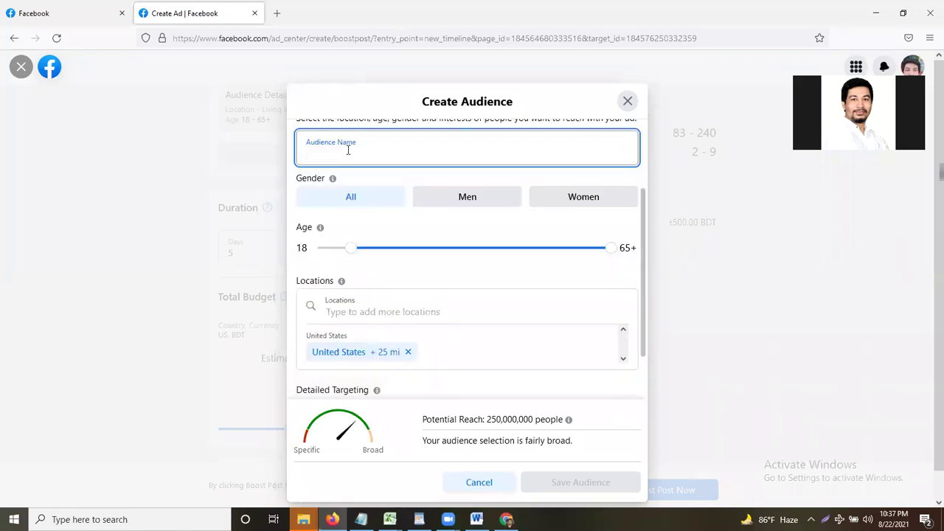
text(Fazla R)
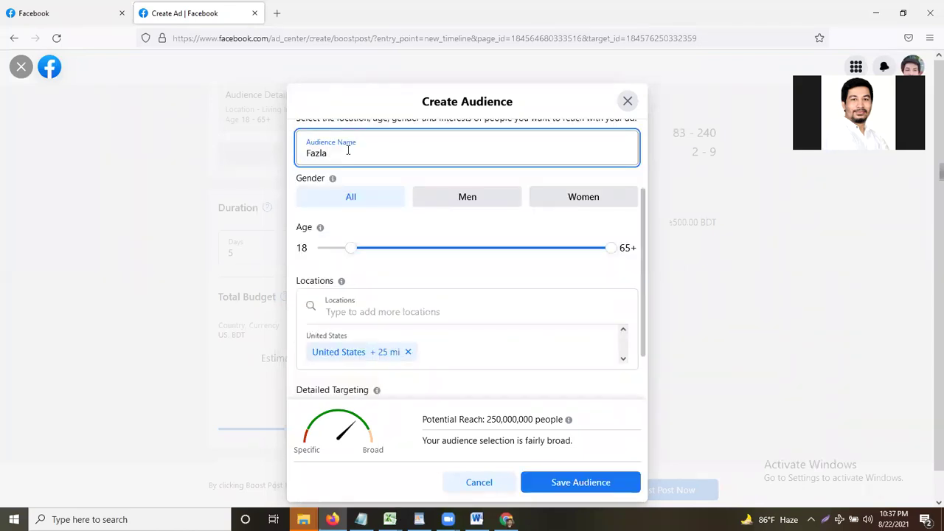
key(ctrl+a)
key(BackSpace)
text(batch 333)
key(BackSpace)
key(BackSpace)
key(BackSpace)
key(BackSpace)
key(BackSpace)
key(BackSpace)
key(BackSpace)
key(BackSpace)
key(BackSpace)
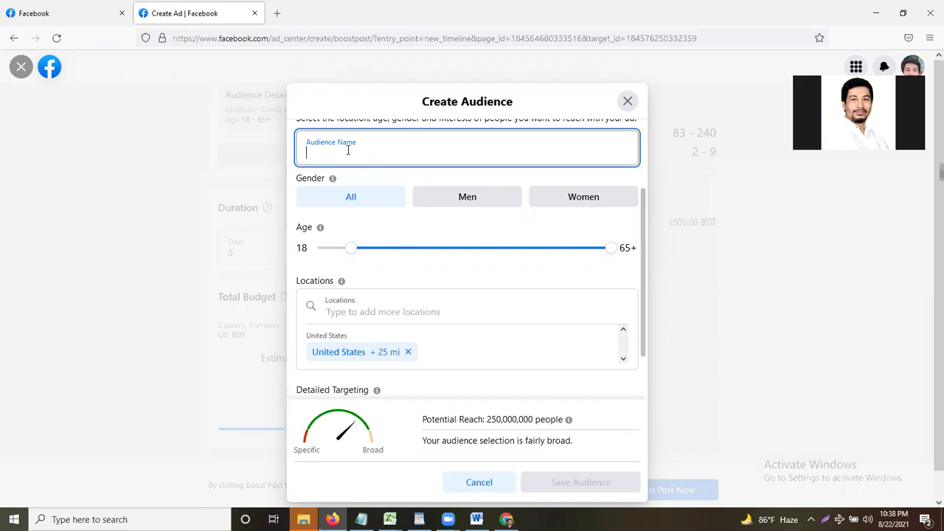
- Name the new audience "Computer- Age : 18-45- Bangladesh"
text(Computer)
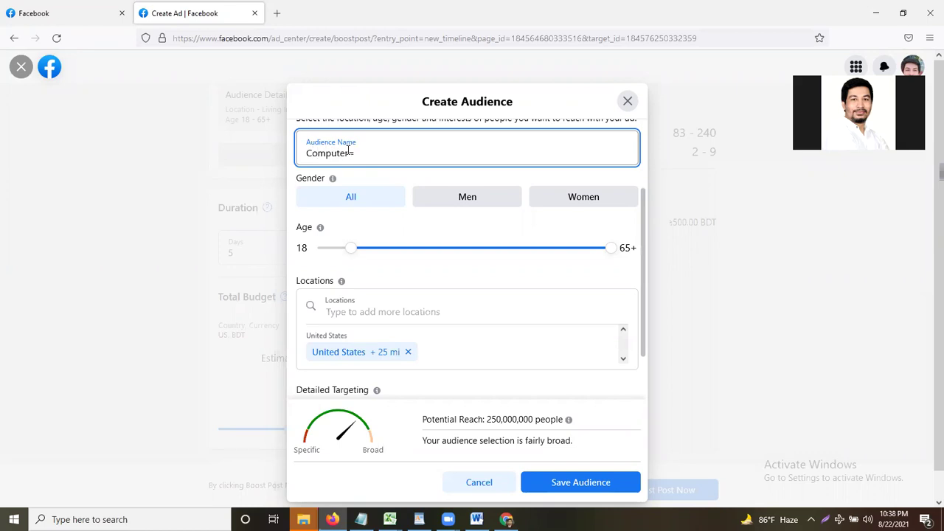
key(BackSpace)
text(Ag)
key(BackSpace)
text(ge )
text(:)
text( 18-4)
text(4)
text(5)
text(- B)
key(BackSpace)
text(Bangladesh)
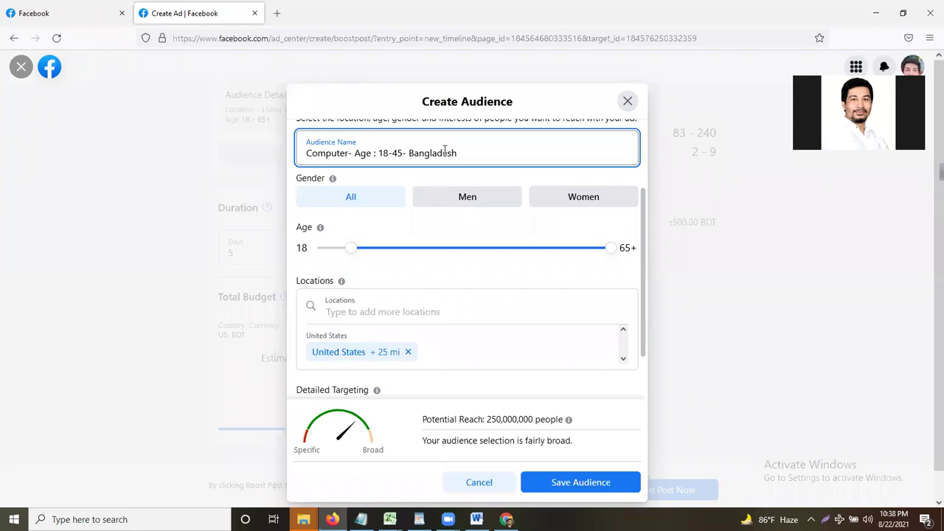
drag(457, 153, 304, 153)
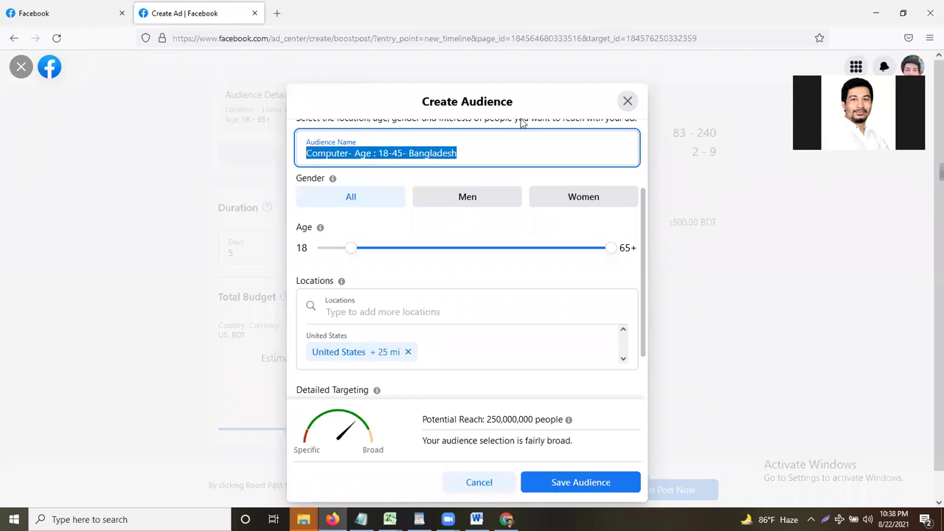
scroll(509, 151, up, 3)
click(500, 168)
- Try out the Men, Women and All gender options for the audience
scroll(434, 192, down, 1)
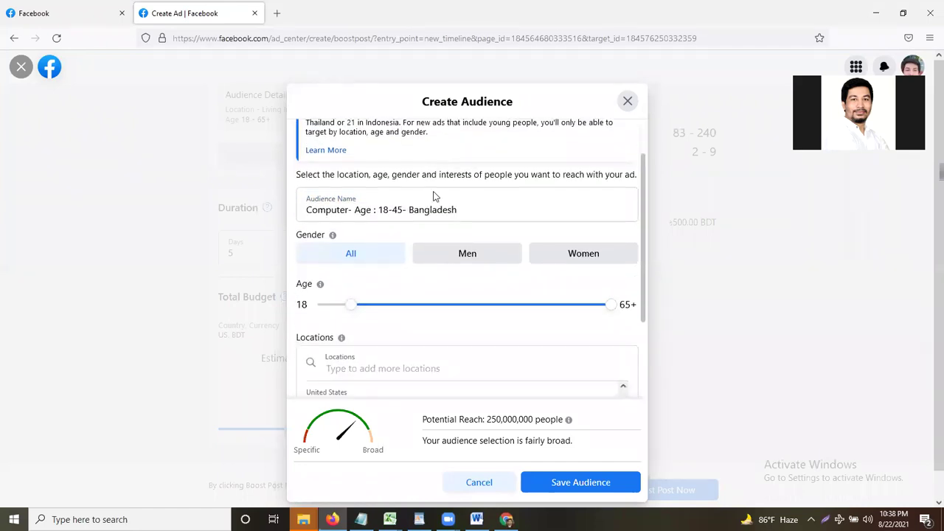
scroll(354, 251, down, 1)
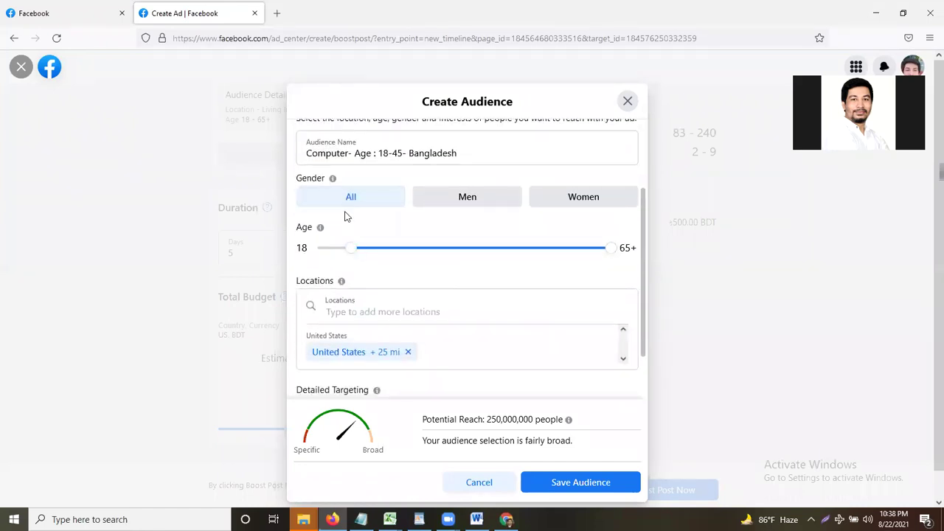
click(478, 201)
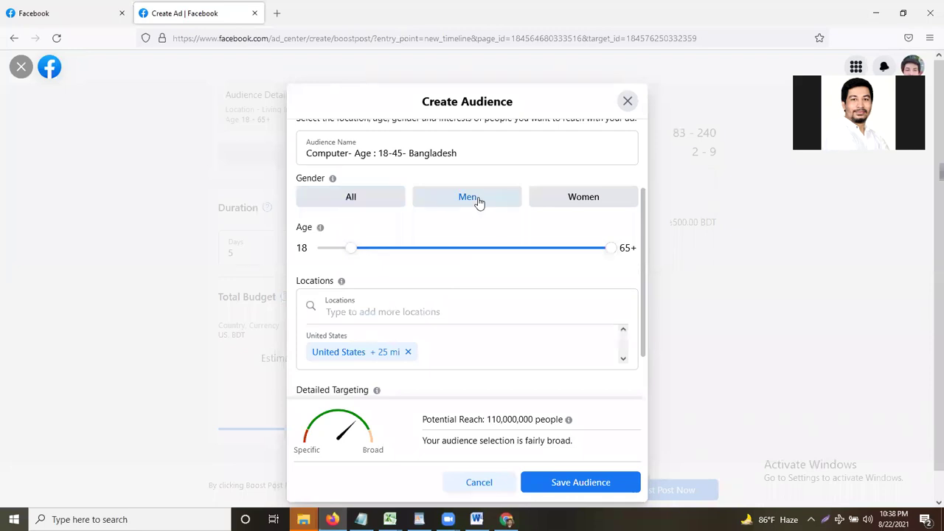
click(581, 198)
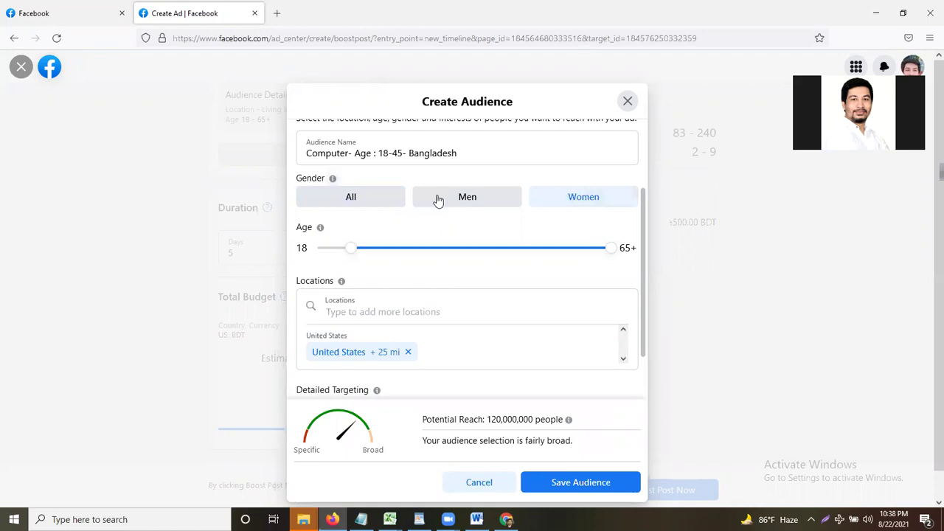
click(465, 206)
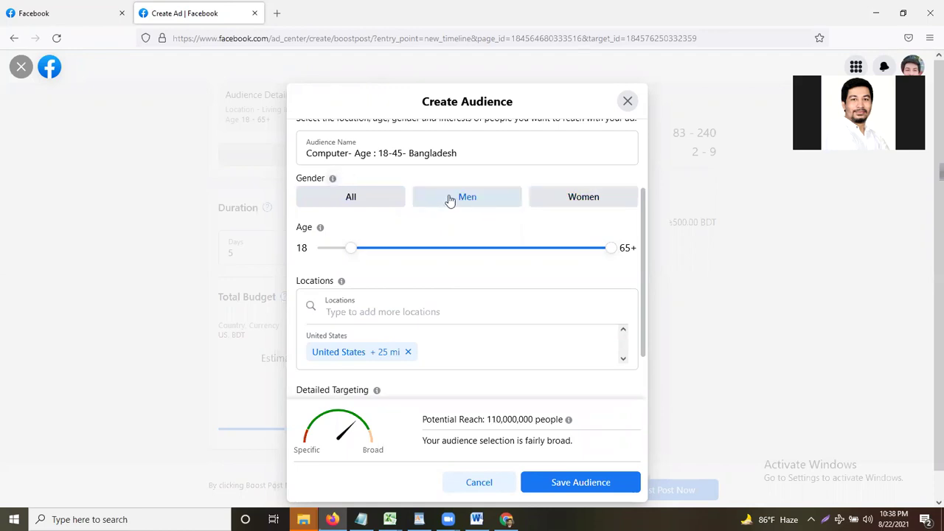
click(363, 203)
click(464, 204)
click(605, 200)
click(487, 204)
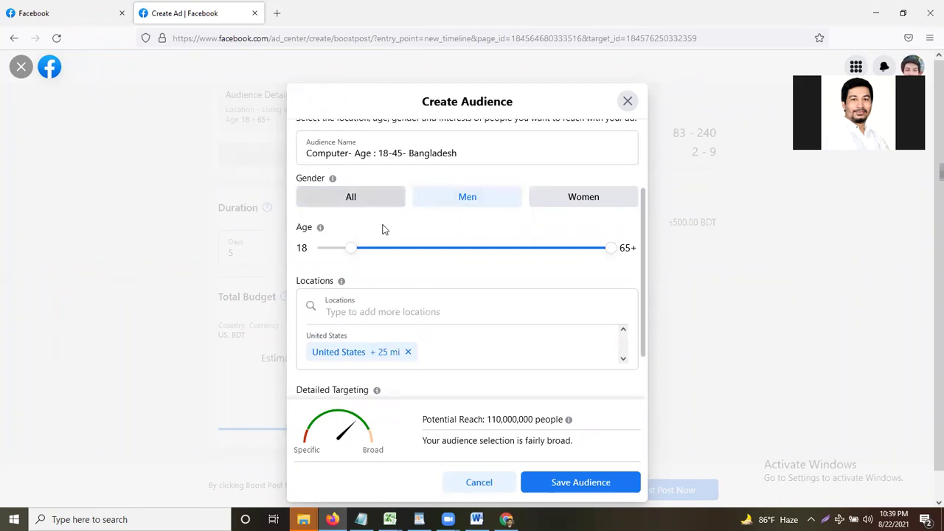
- Set the audience's age range to 18-45
drag(352, 249, 291, 252)
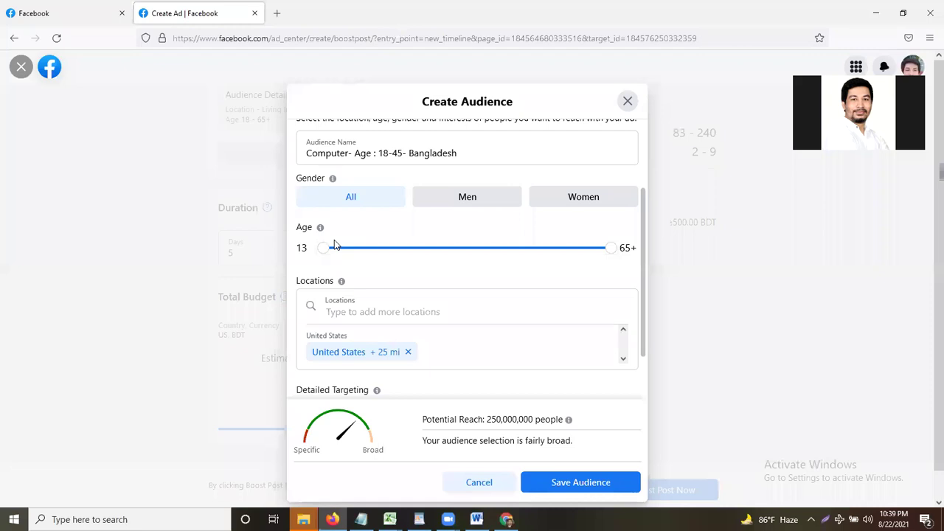
drag(612, 249, 354, 252)
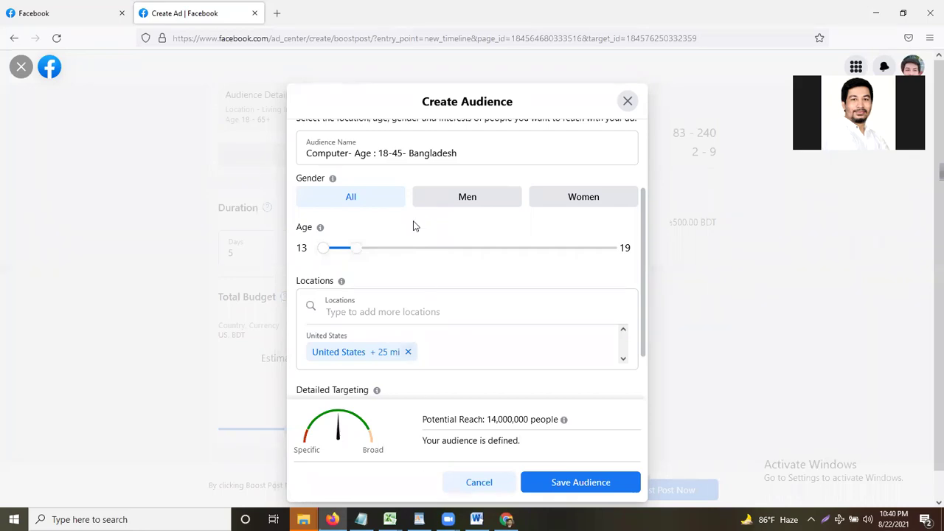
drag(359, 248, 502, 249)
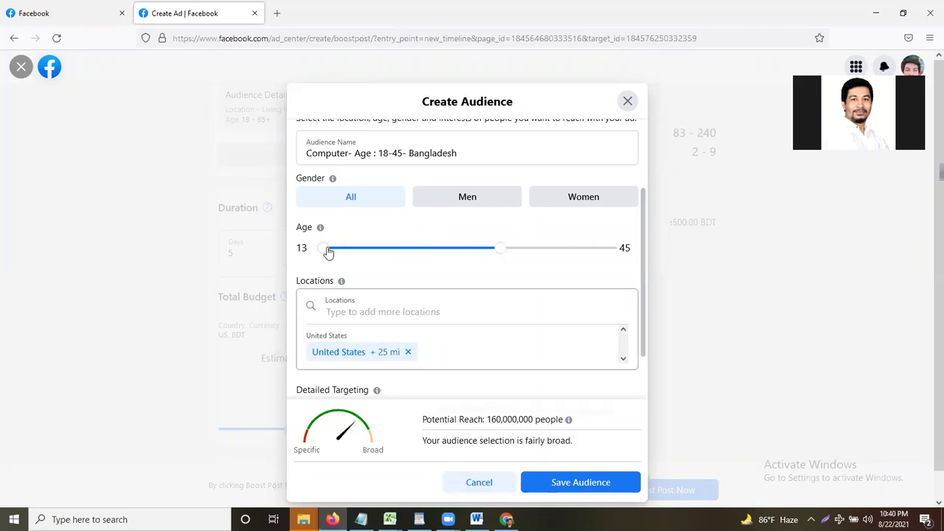
drag(328, 253, 329, 253)
key(Right)
key(Right)
key(Right)
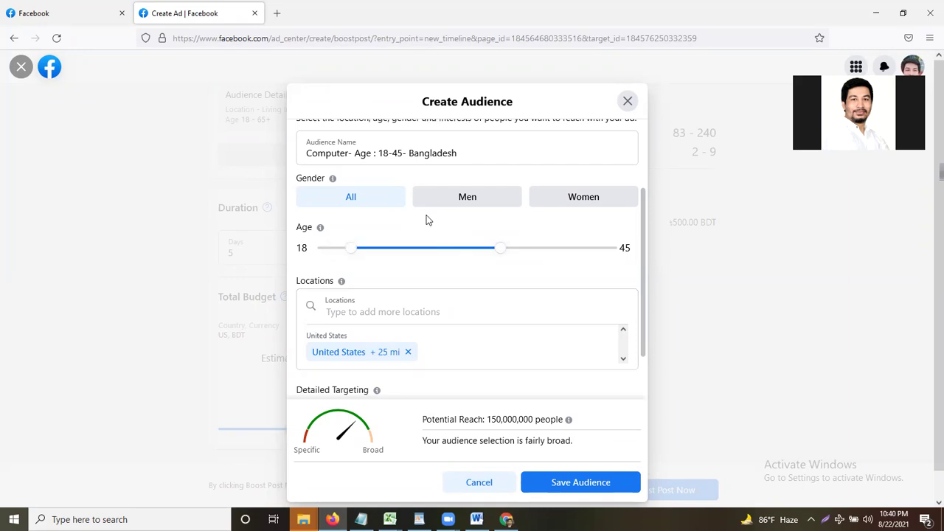
- Replace the United States with the country Bangladesh in the audience's locations
scroll(431, 280, down, 1)
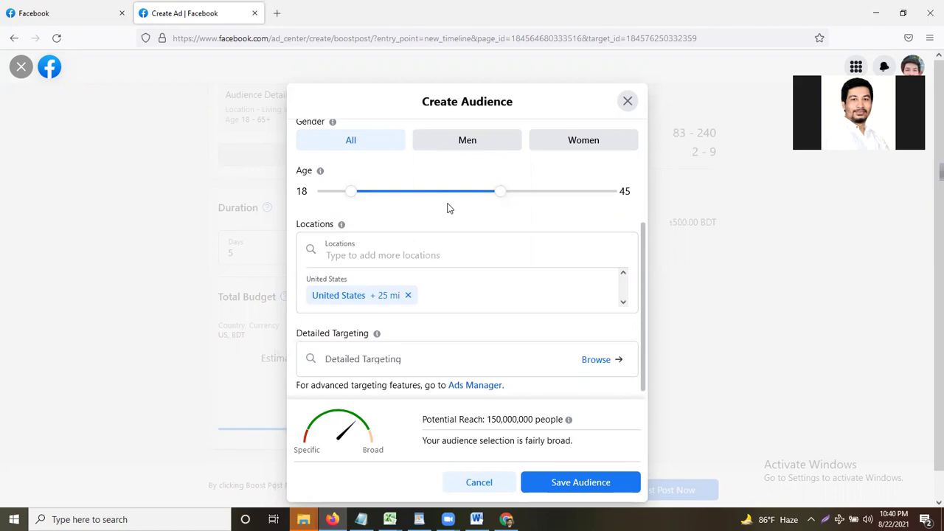
click(348, 253)
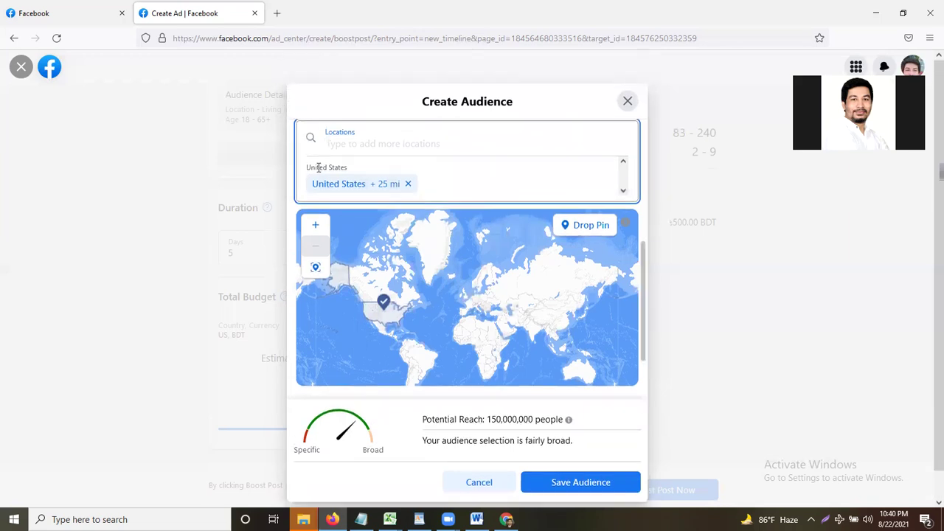
scroll(443, 286, up, 2)
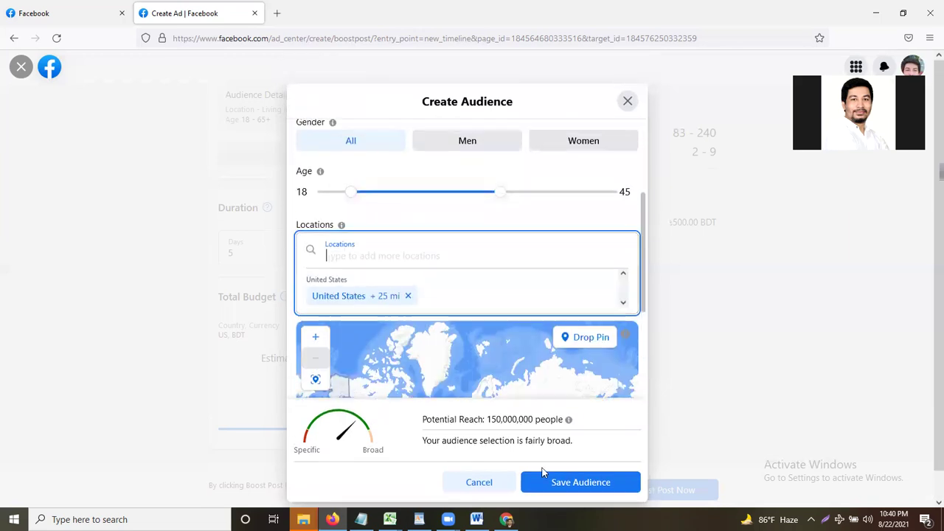
click(409, 296)
scroll(392, 253, down, 2)
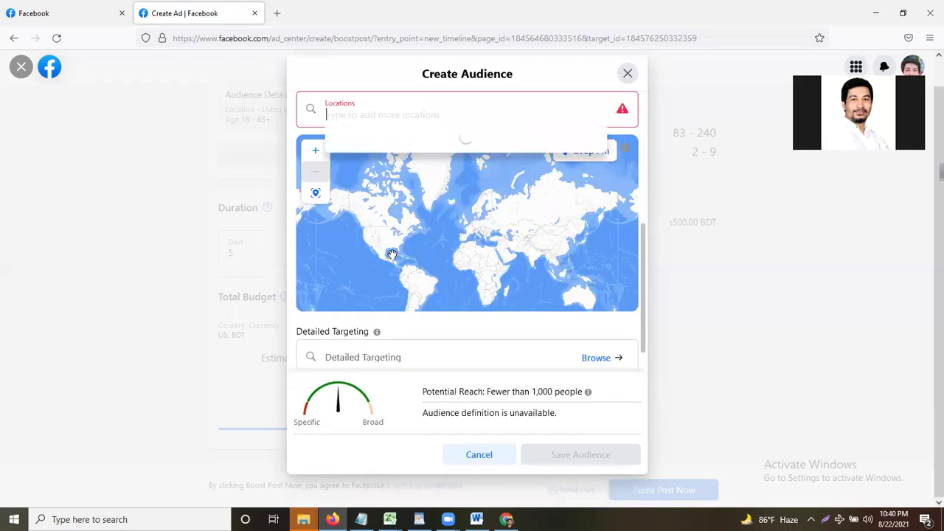
scroll(352, 195, up, 2)
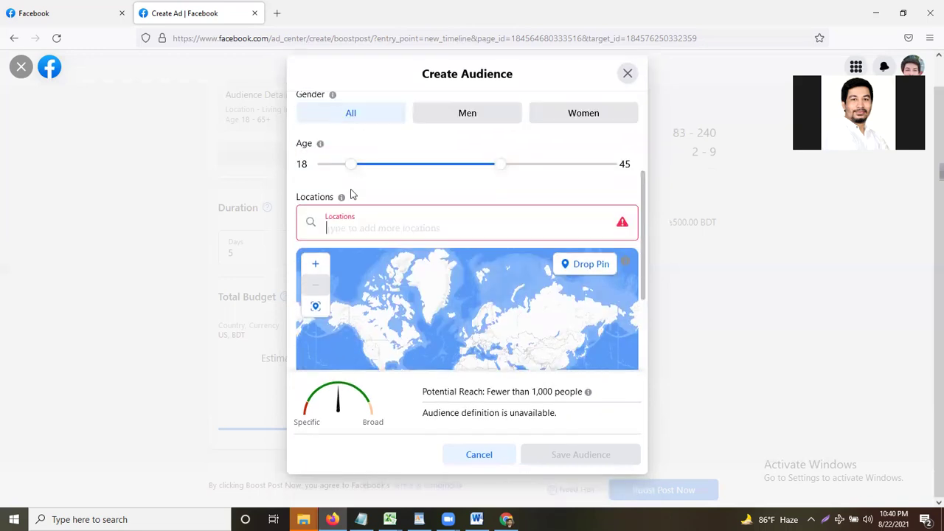
text(bangladesh)
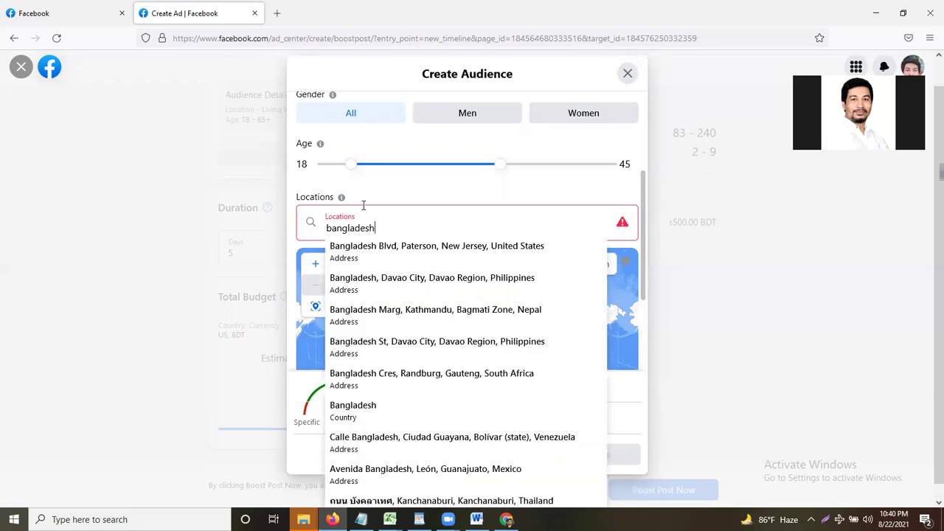
click(361, 411)
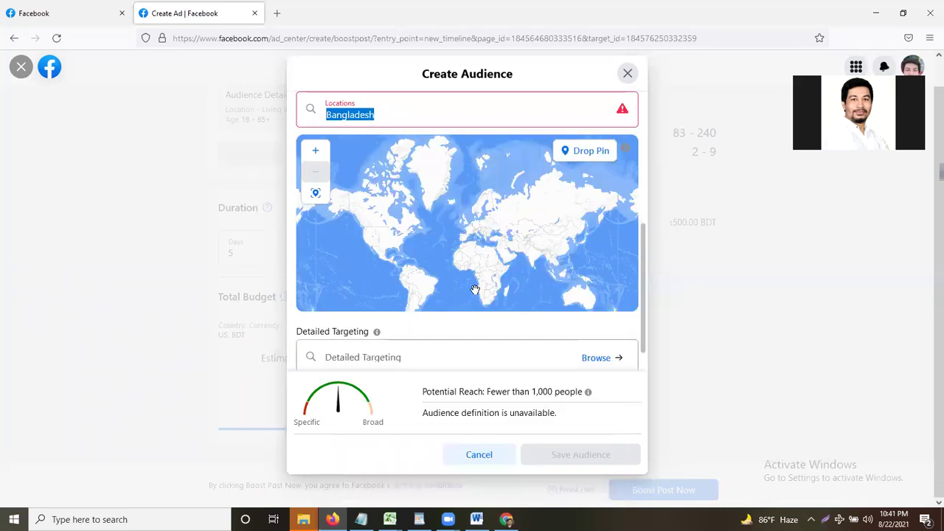
click(415, 115)
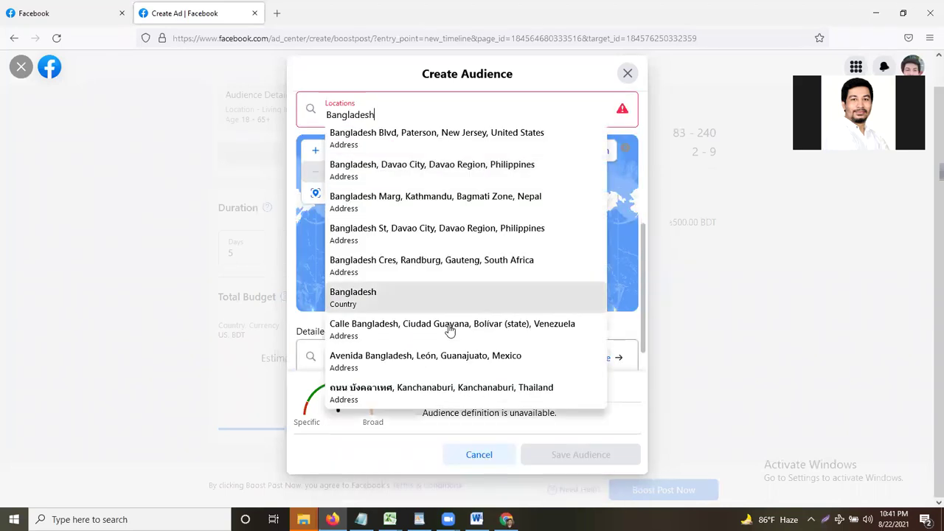
click(367, 140)
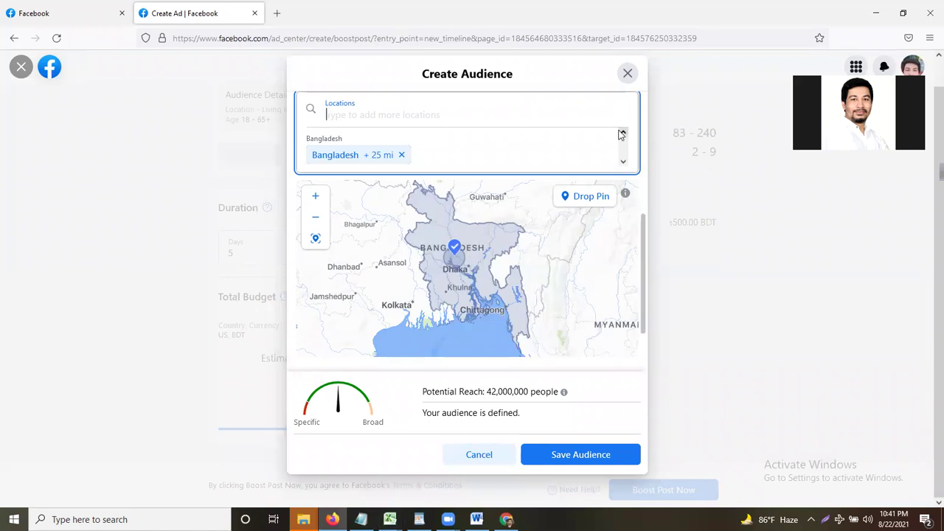
- Add the country India as a second audience location and highlight the potential reach figure
scroll(644, 236, up, 1)
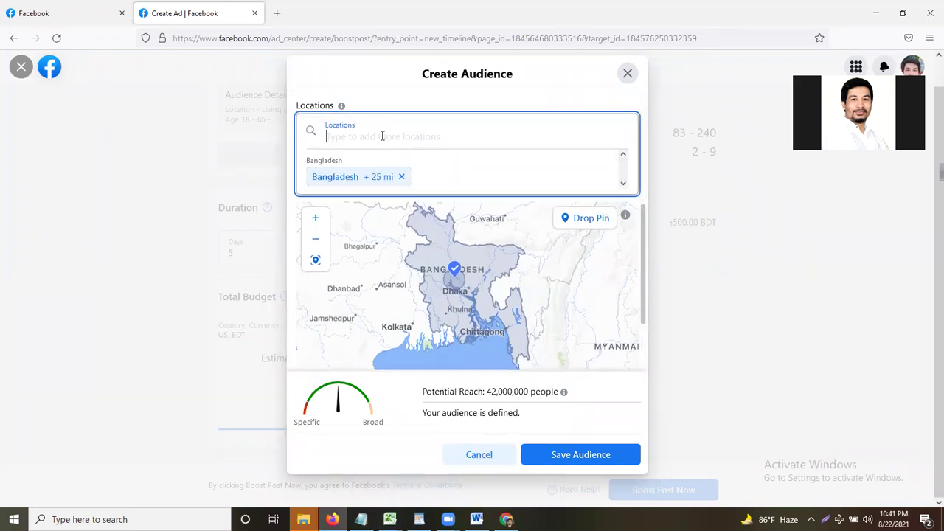
text(India)
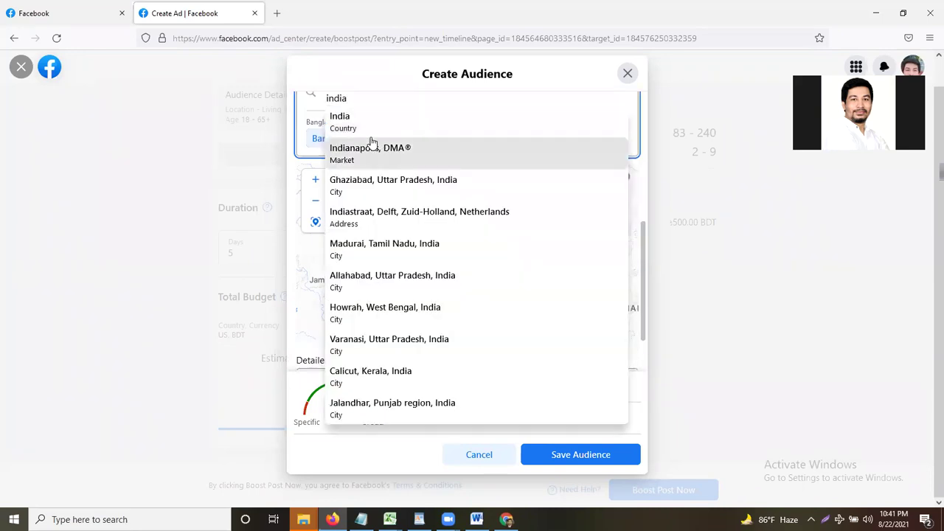
scroll(568, 350, down, 1)
scroll(509, 317, down, 1)
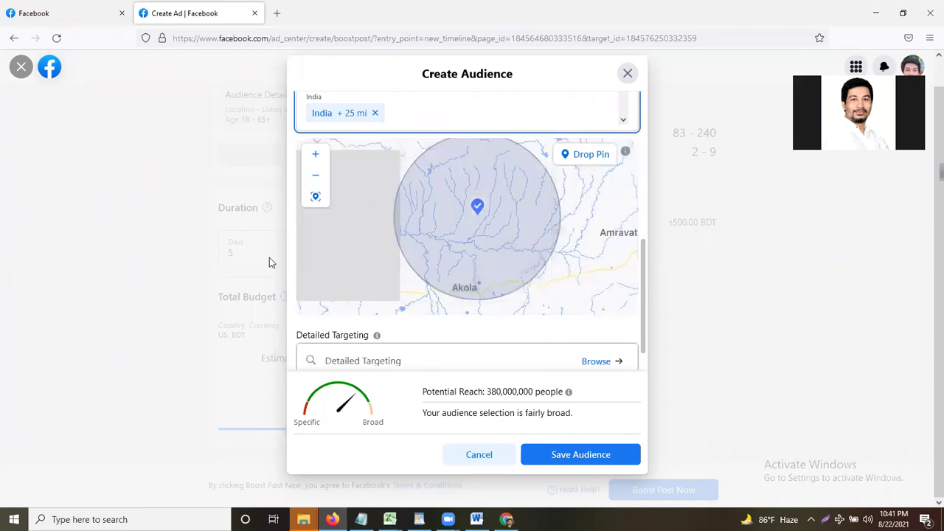
scroll(295, 231, up, 1)
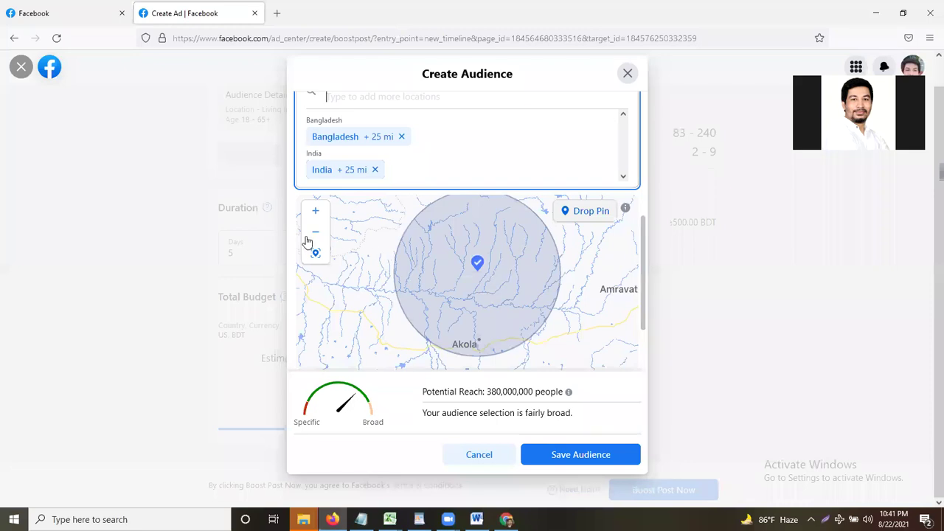
scroll(287, 240, up, 1)
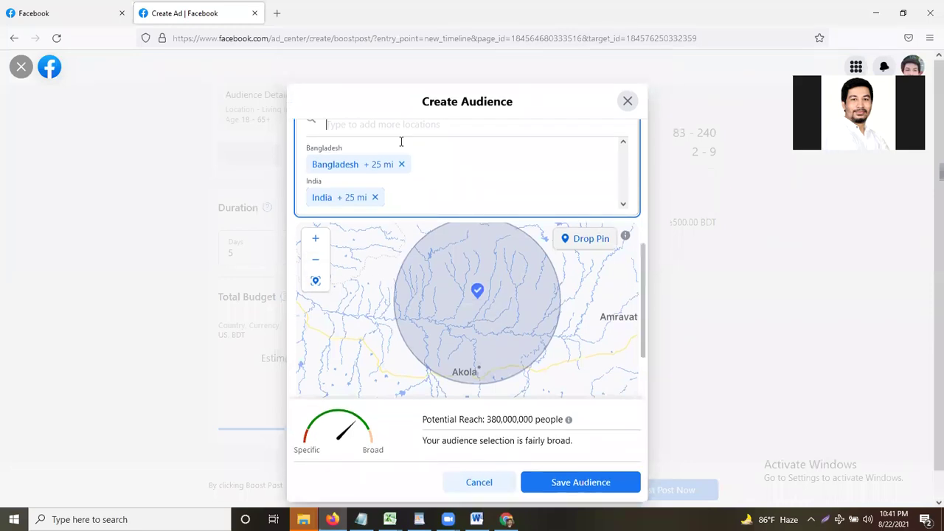
scroll(612, 406, down, 1)
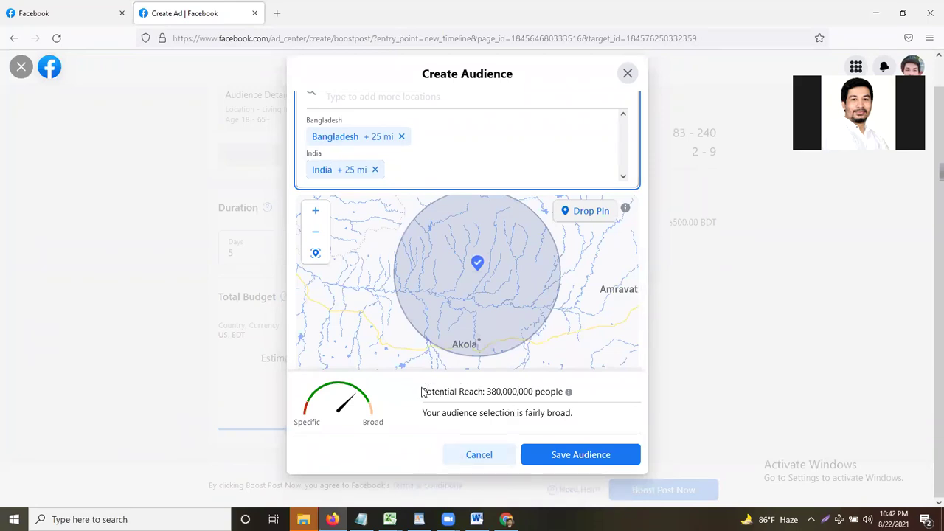
drag(422, 392, 537, 393)
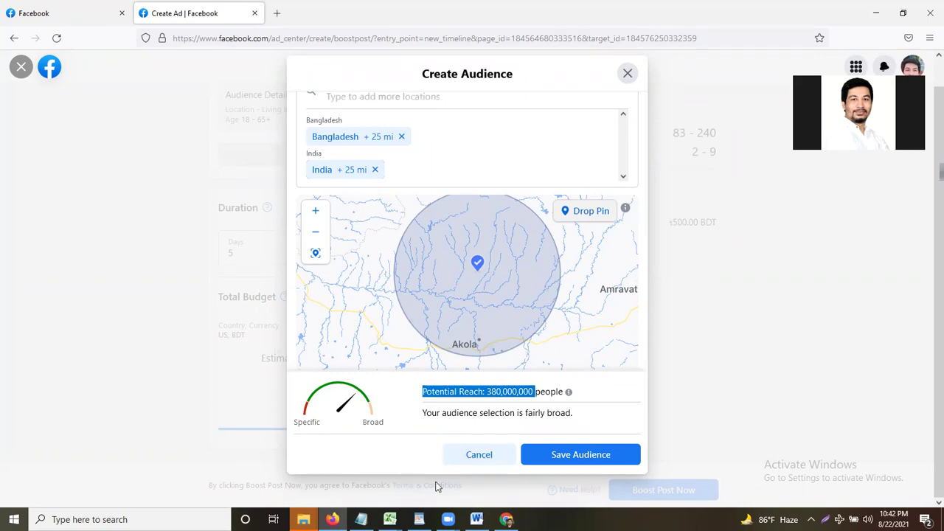
- Raise the audience's maximum age to 65+ and highlight the potential reach figure
scroll(313, 168, up, 1)
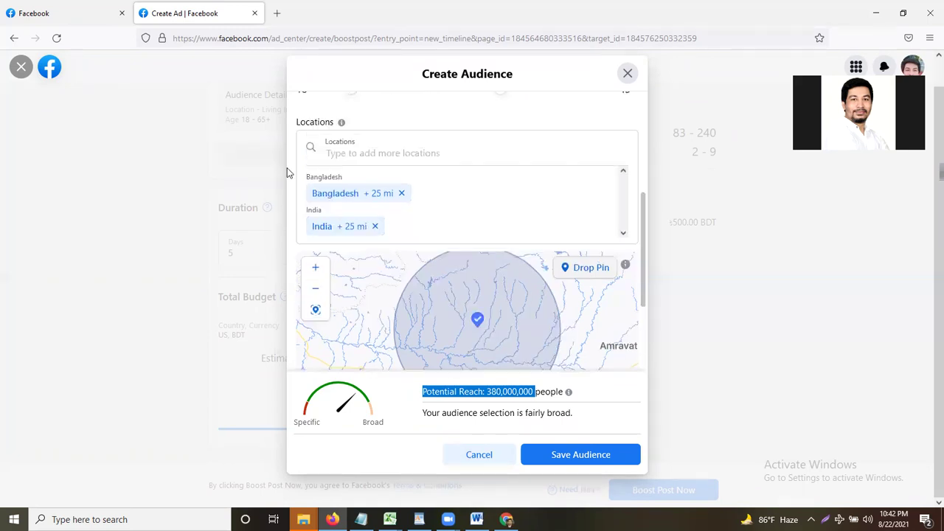
scroll(288, 172, up, 1)
drag(503, 147, 528, 146)
drag(625, 154, 626, 152)
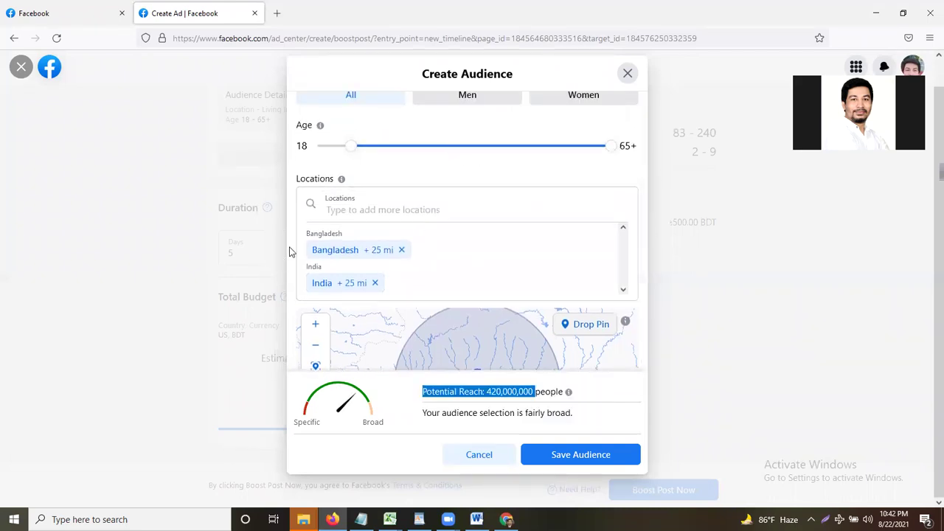
scroll(521, 383, down, 3)
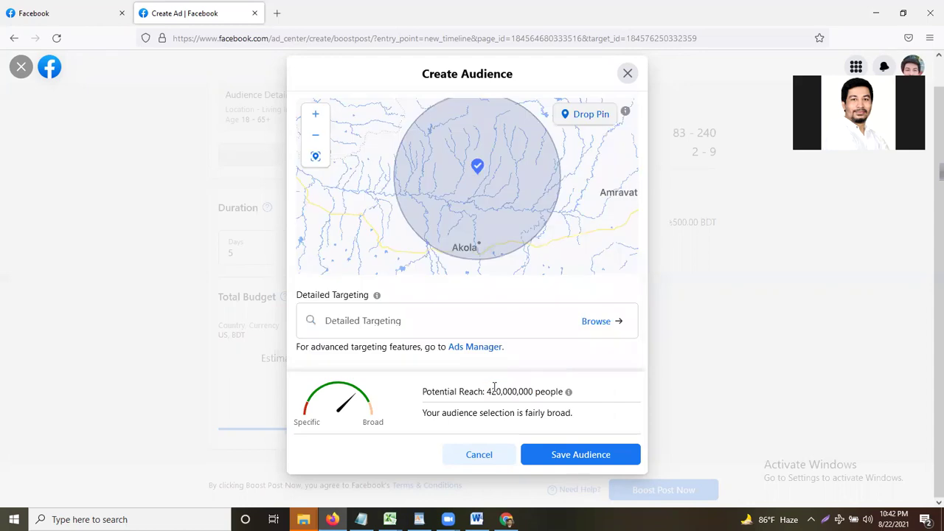
drag(487, 386, 535, 386)
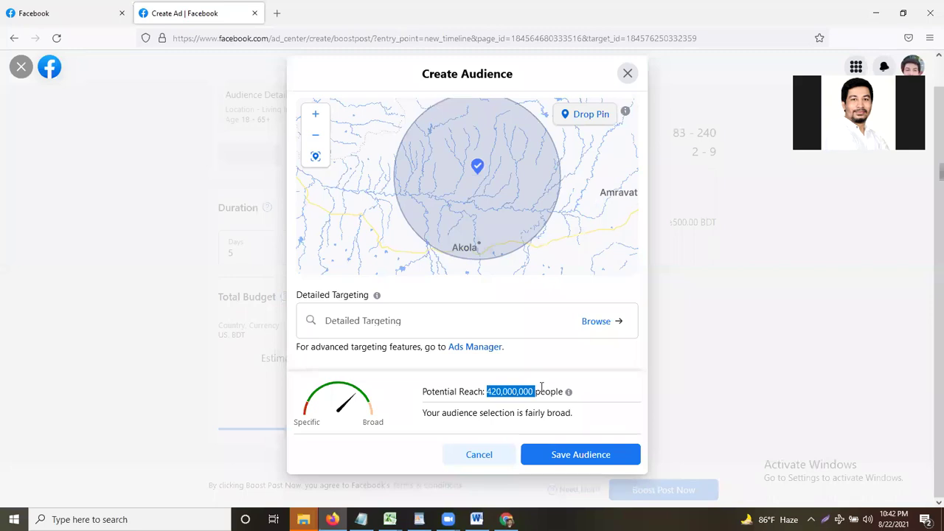
- Lower the audience's maximum age to 50 and look over Bangladesh and India on the location map
scroll(405, 258, up, 5)
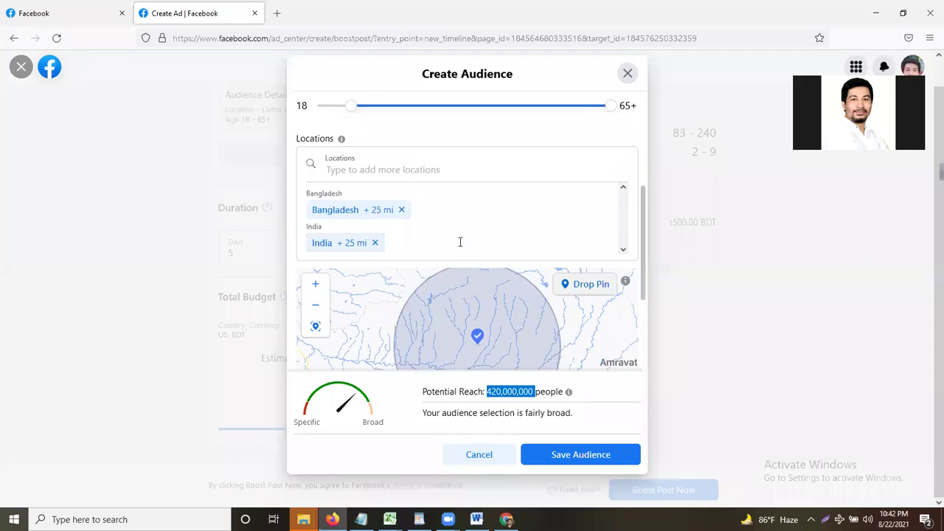
drag(602, 168, 529, 169)
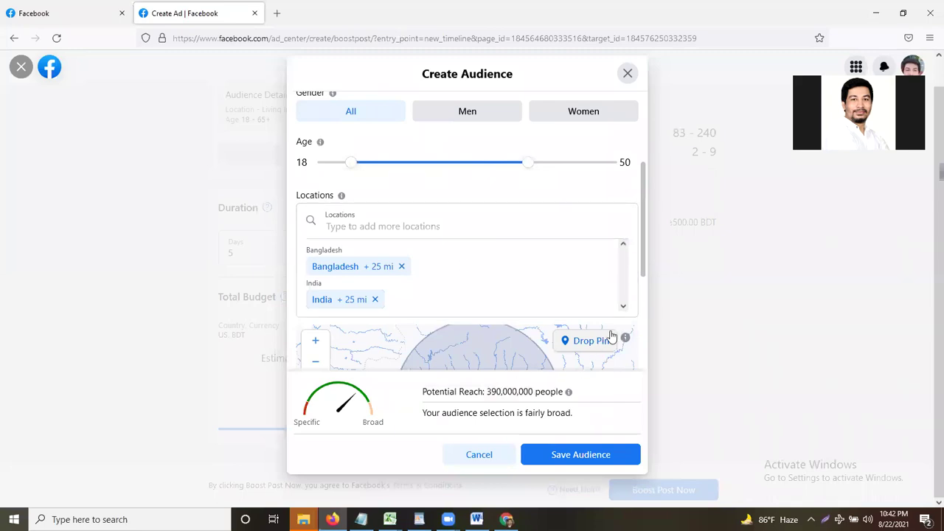
scroll(492, 409, down, 2)
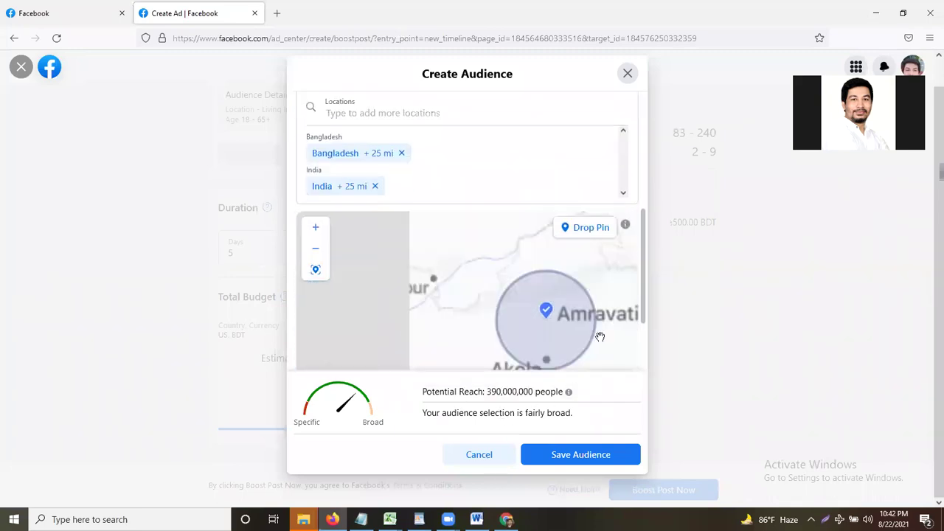
scroll(375, 263, down, 5)
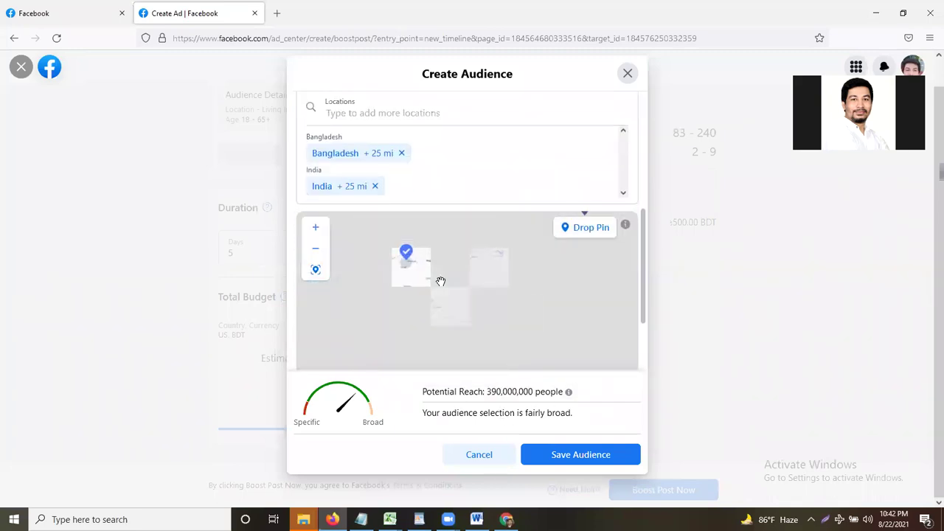
scroll(442, 283, up, 3)
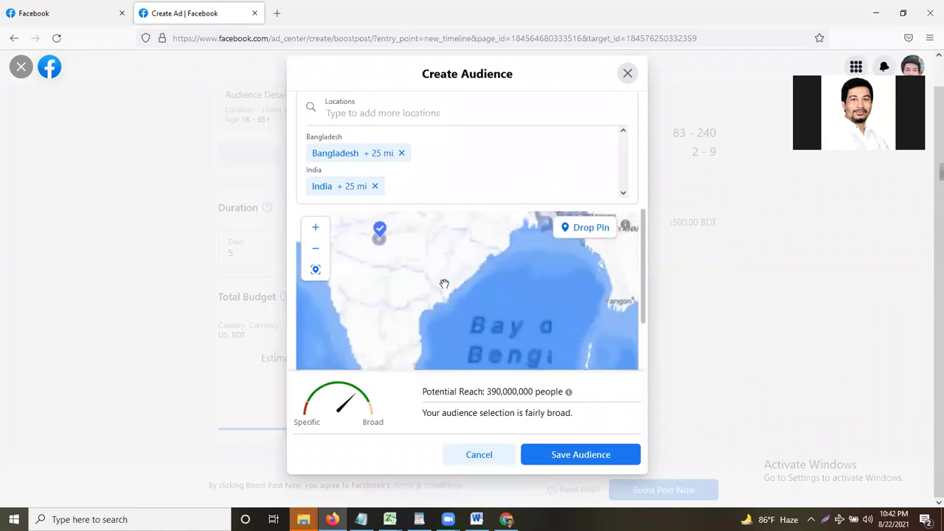
drag(435, 251, 381, 332)
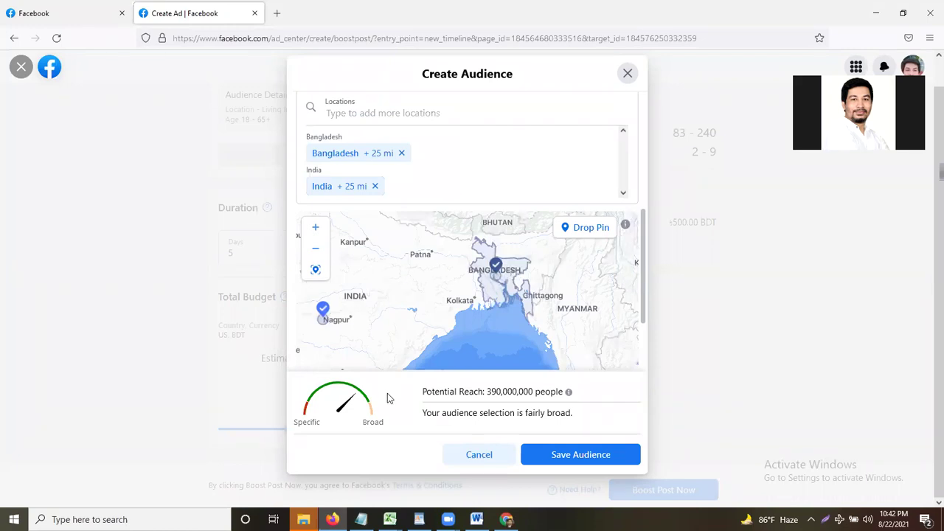
scroll(479, 295, down, 3)
scroll(479, 296, up, 3)
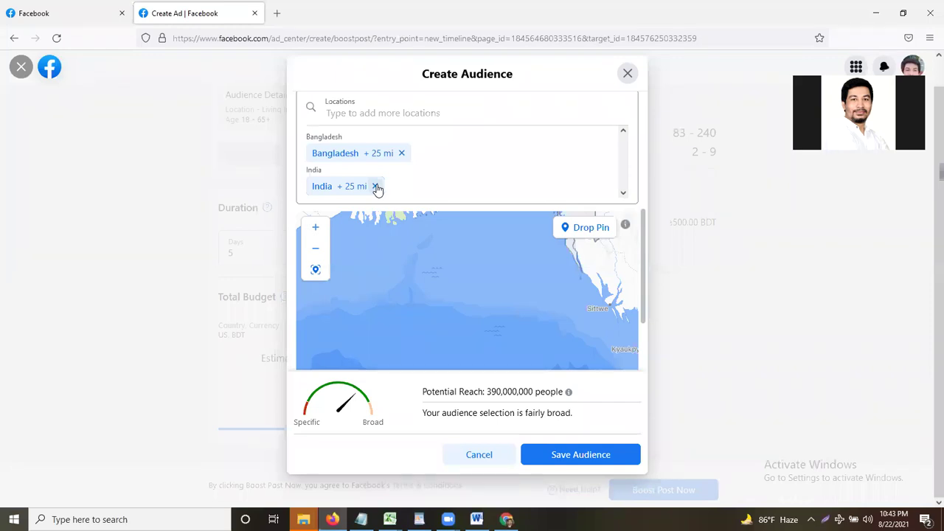
- Remove India from the audience's locations and highlight the potential reach figure
click(376, 186)
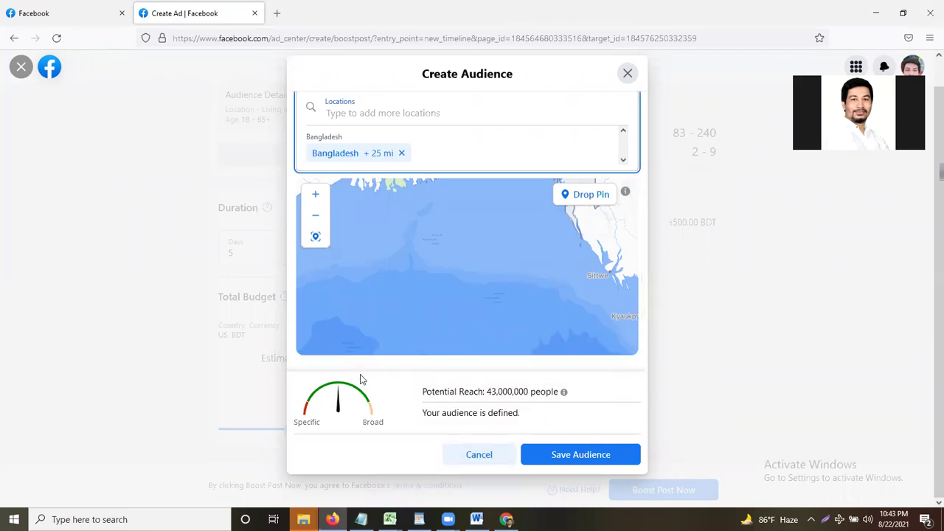
drag(491, 391, 544, 393)
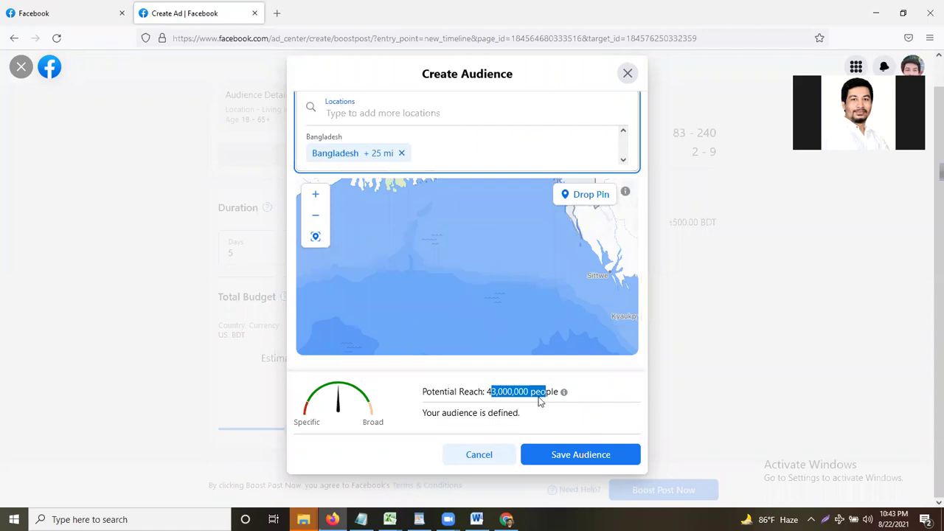
click(529, 395)
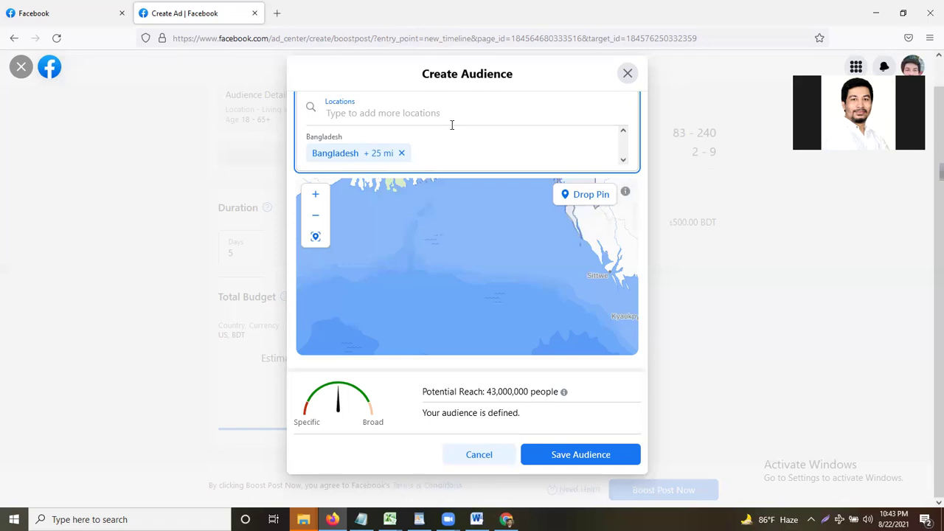
- Replace the country Bangladesh with the city Dhaka, Dhaka Division, in the audience's locations and highlight the potential reach figure
click(403, 154)
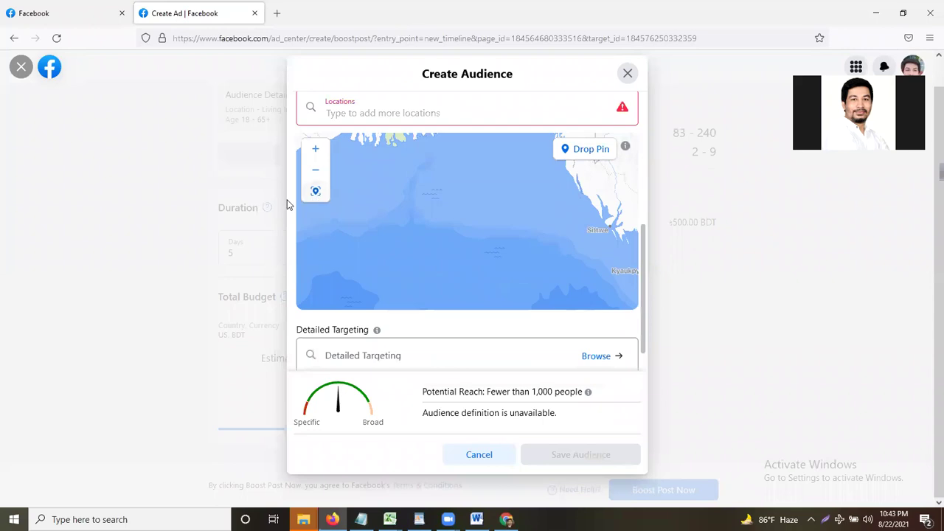
text(dhaka)
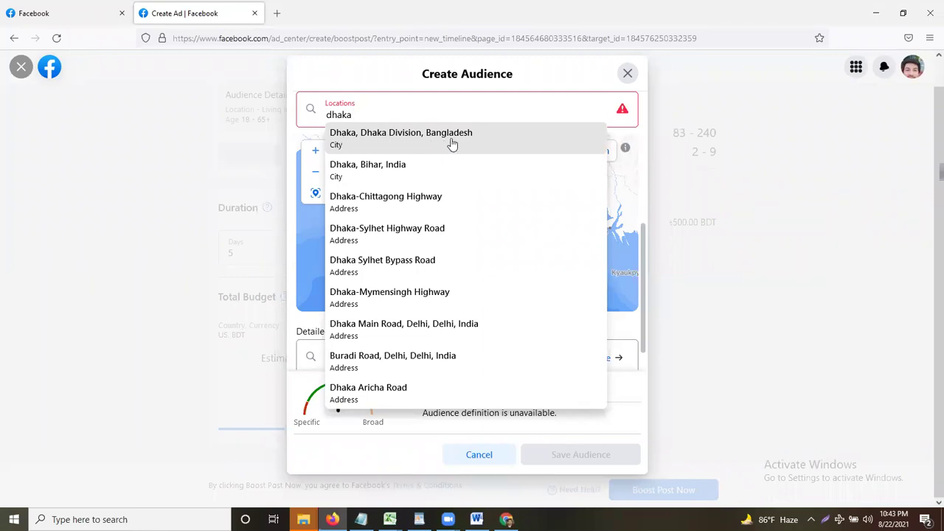
click(365, 145)
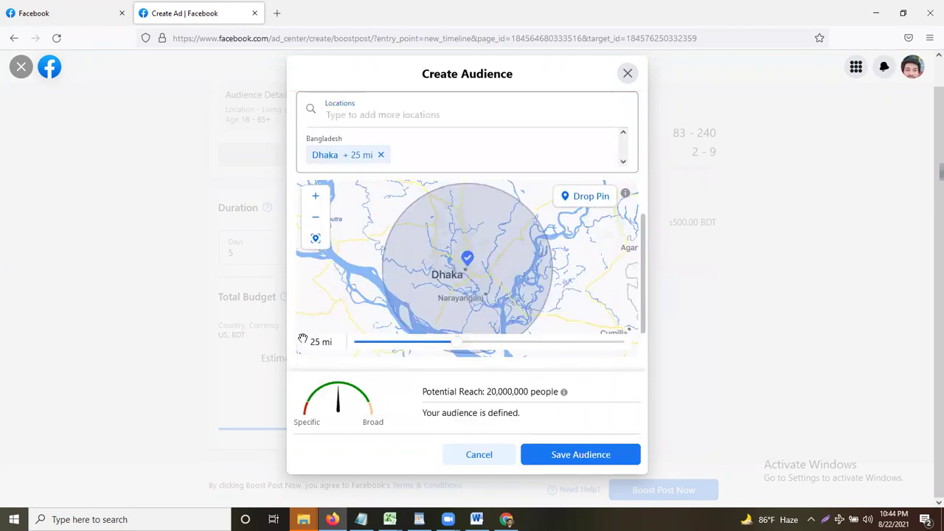
scroll(303, 322, down, 3)
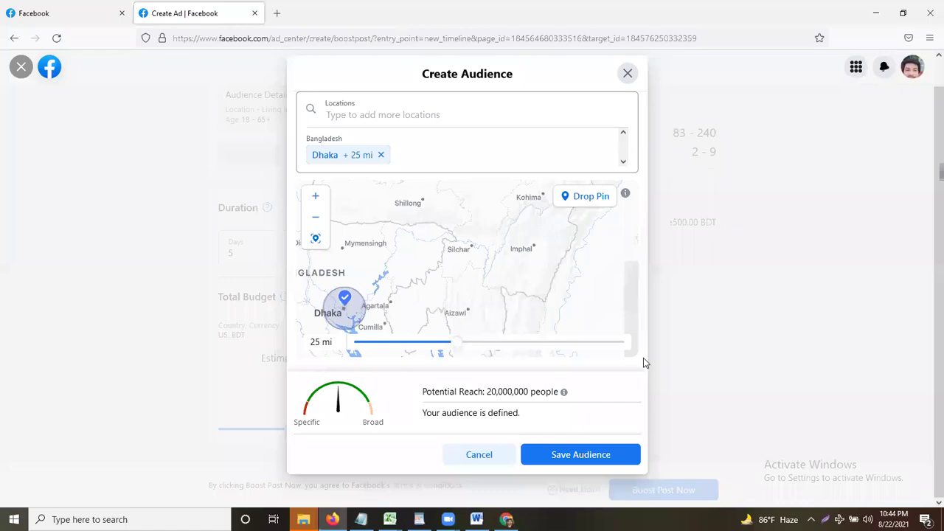
scroll(643, 362, down, 2)
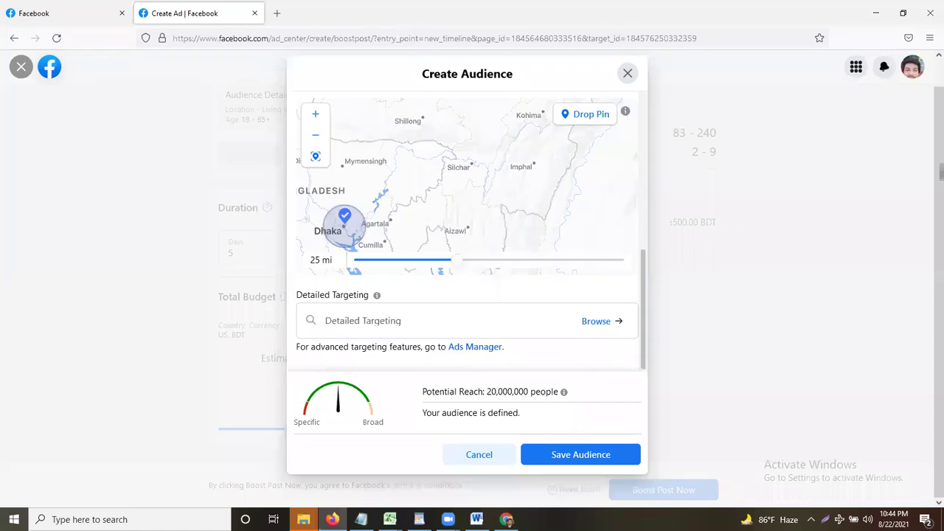
drag(491, 392, 525, 392)
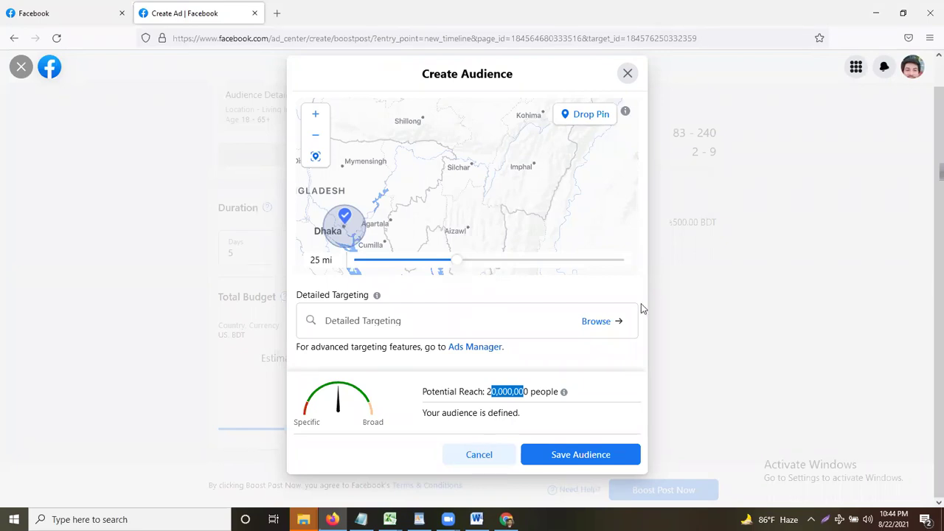
click(579, 358)
- Add the city Chittagong, Chittagong Division, Bangladesh, as a second audience location alongside Dhaka
drag(644, 284, 645, 232)
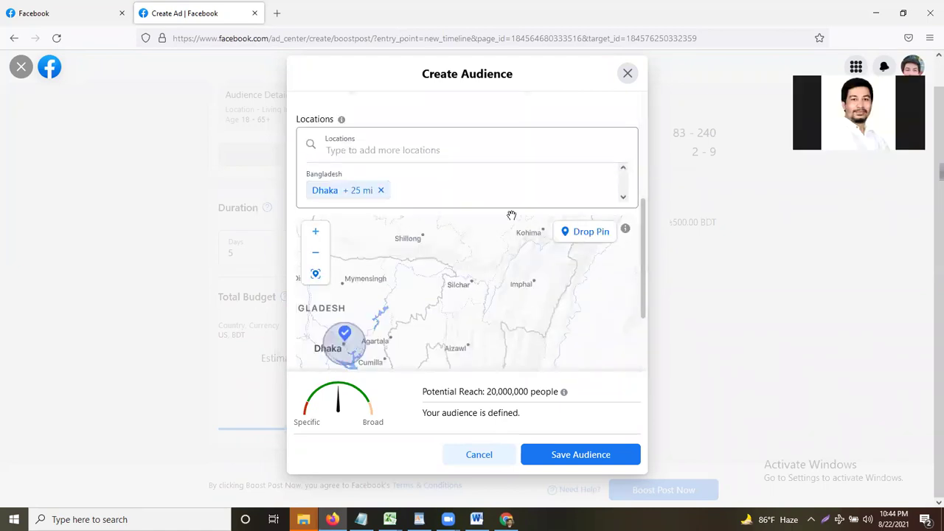
click(364, 152)
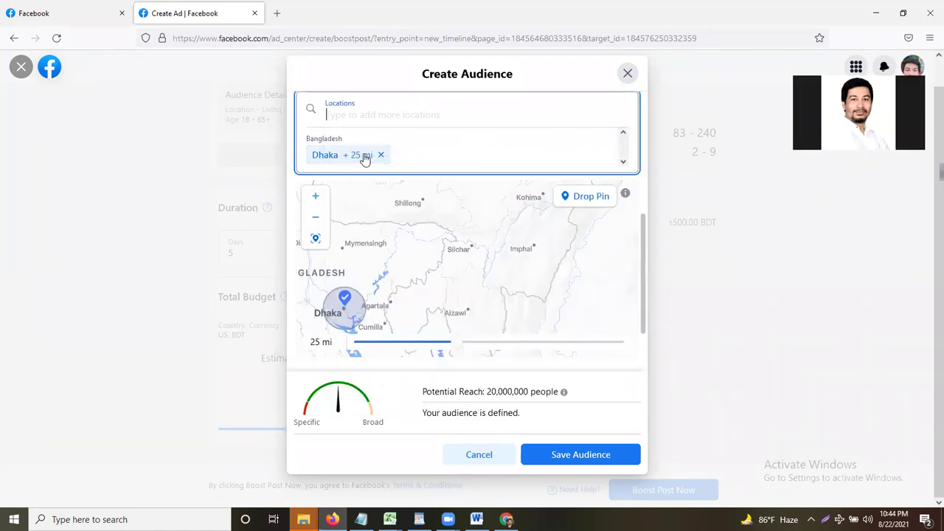
text(chi)
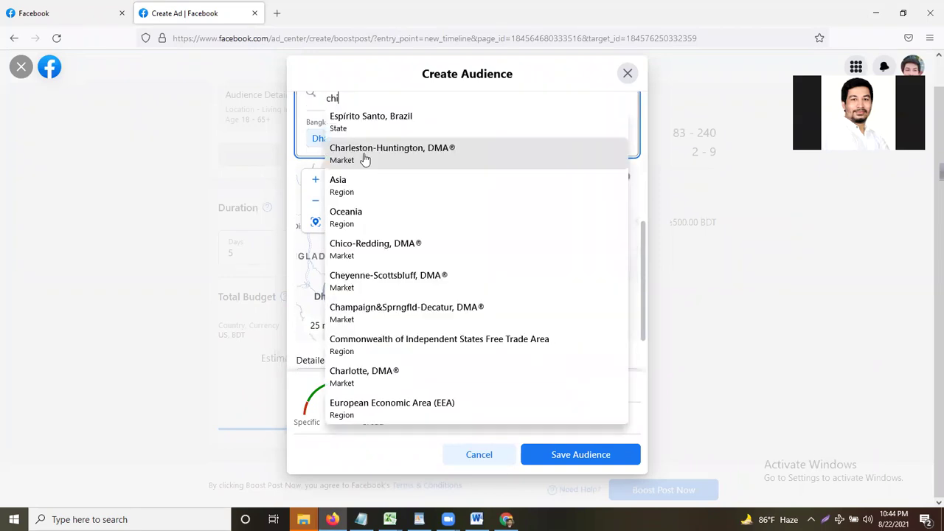
text(t)
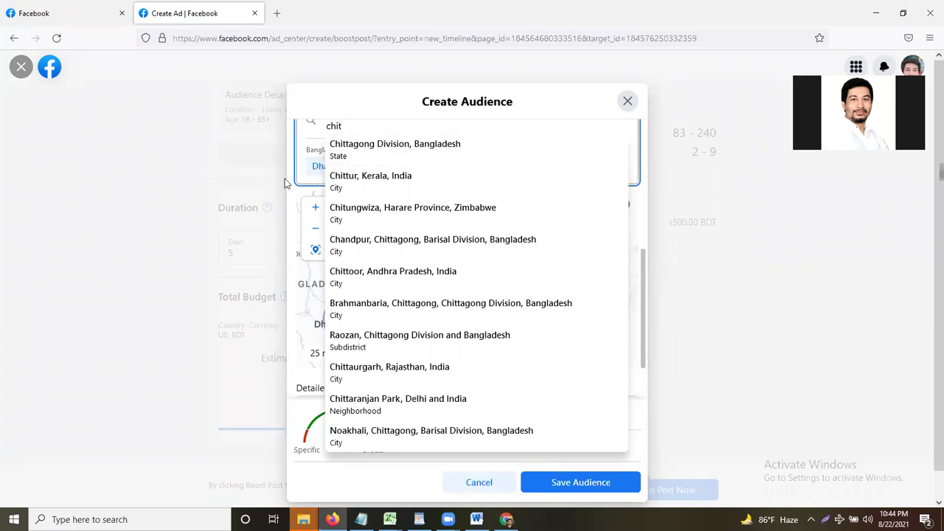
scroll(297, 166, up, 3)
scroll(293, 170, down, 1)
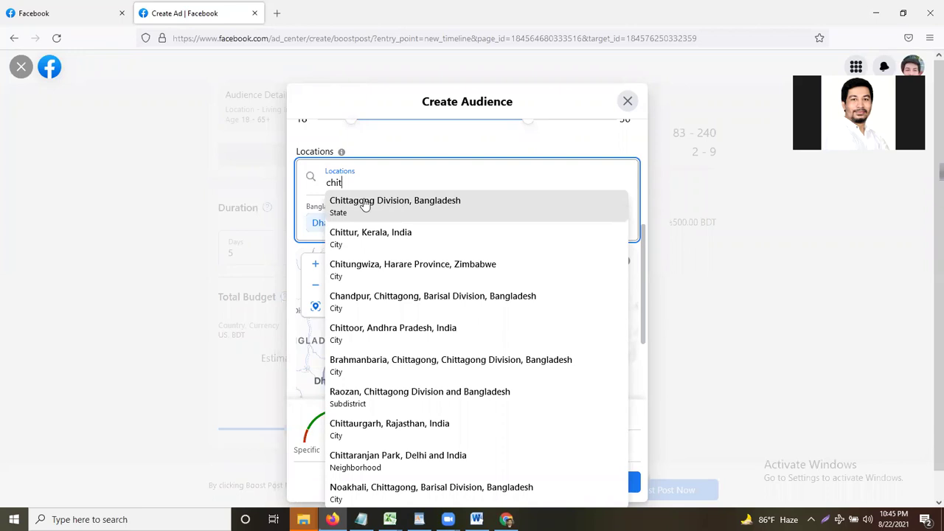
text(tagong)
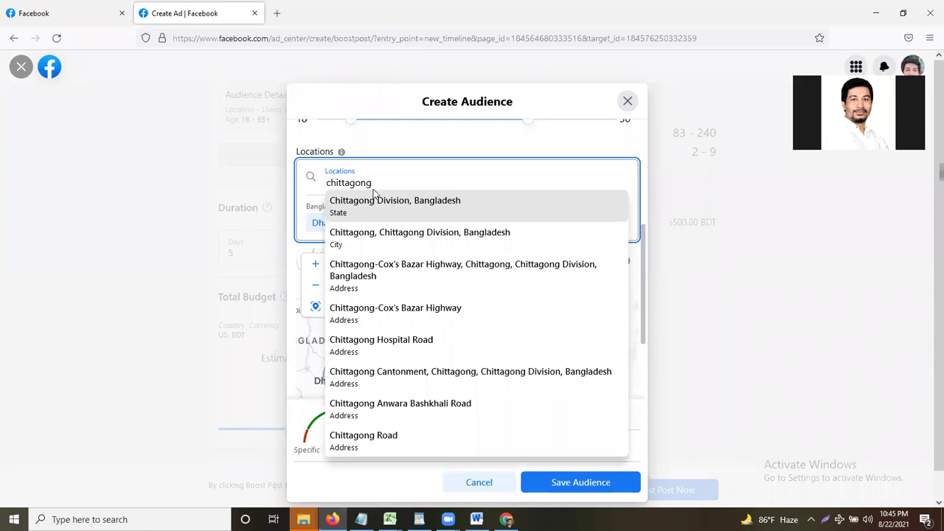
click(361, 242)
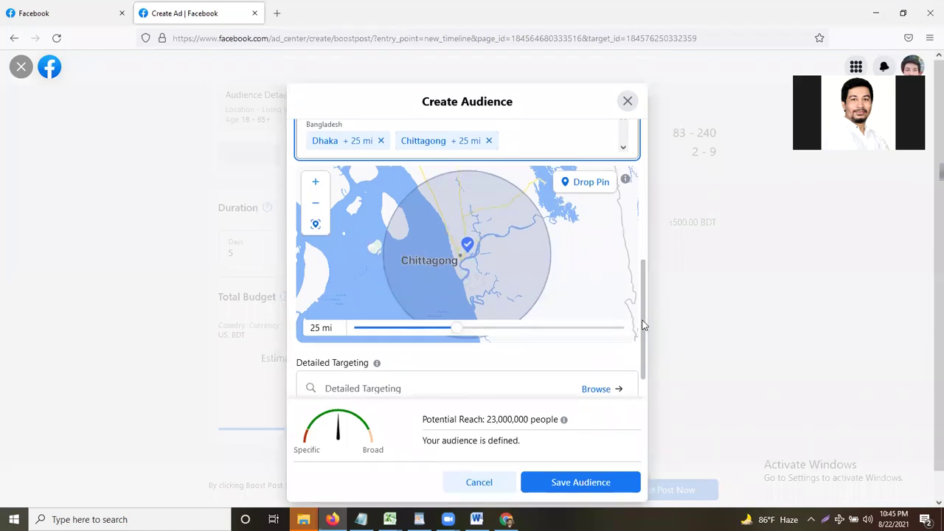
- Review the audience's age range, locations, map and detailed targeting, and highlight the potential reach figure
scroll(605, 334, up, 2)
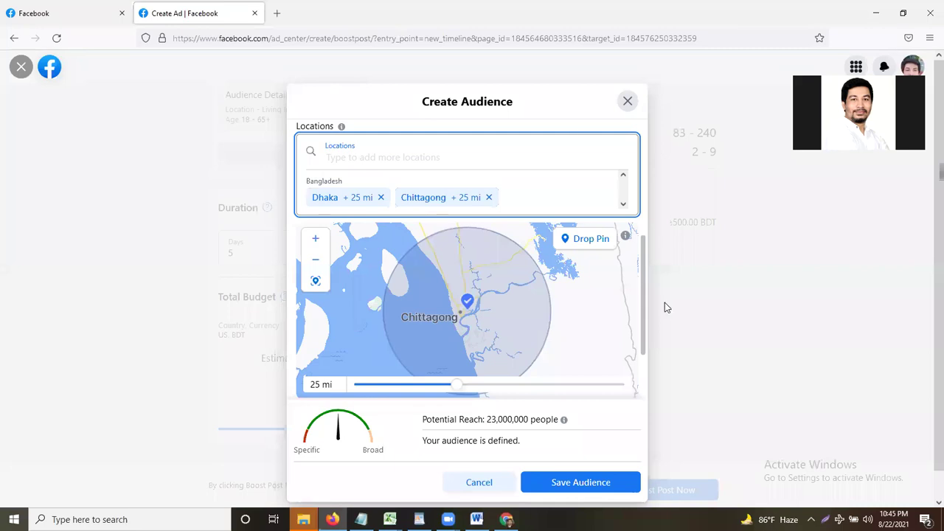
scroll(641, 293, down, 3)
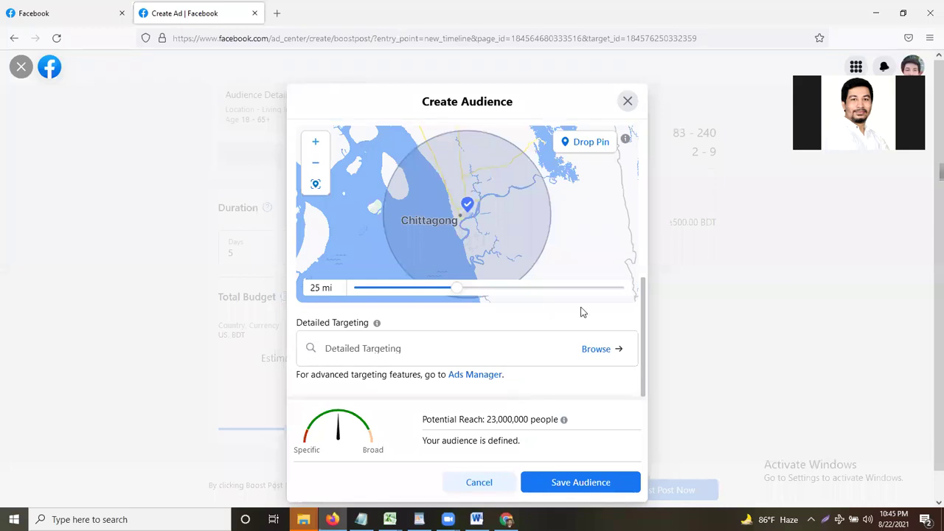
scroll(641, 305, up, 5)
scroll(641, 311, up, 2)
scroll(497, 278, down, 3)
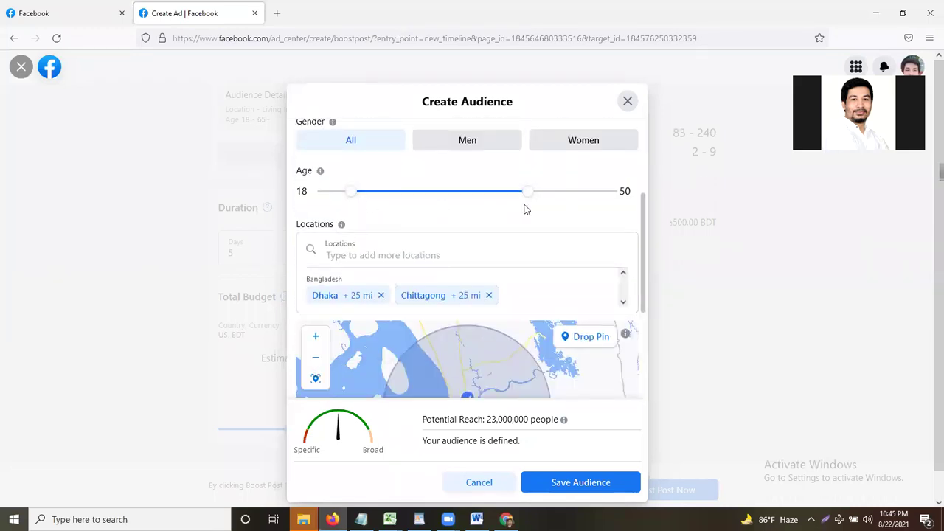
scroll(562, 203, down, 1)
scroll(563, 203, down, 2)
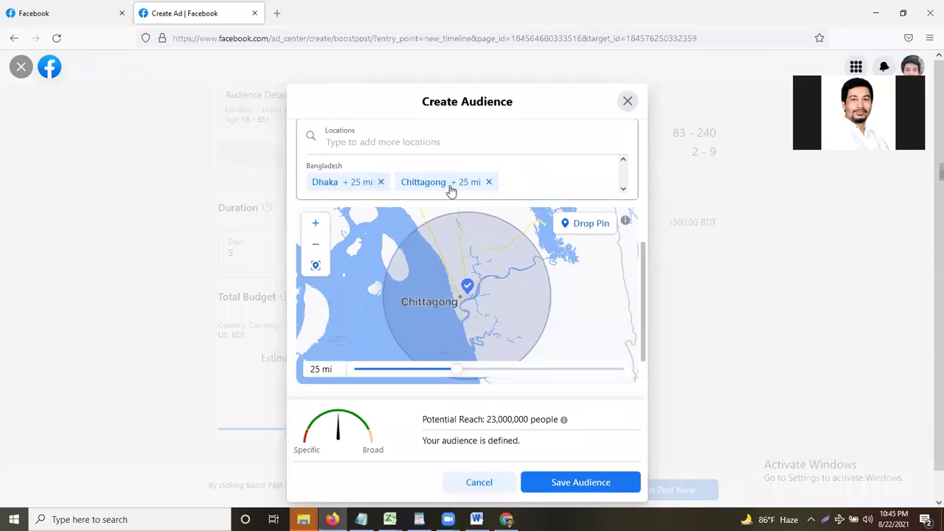
scroll(641, 355, down, 2)
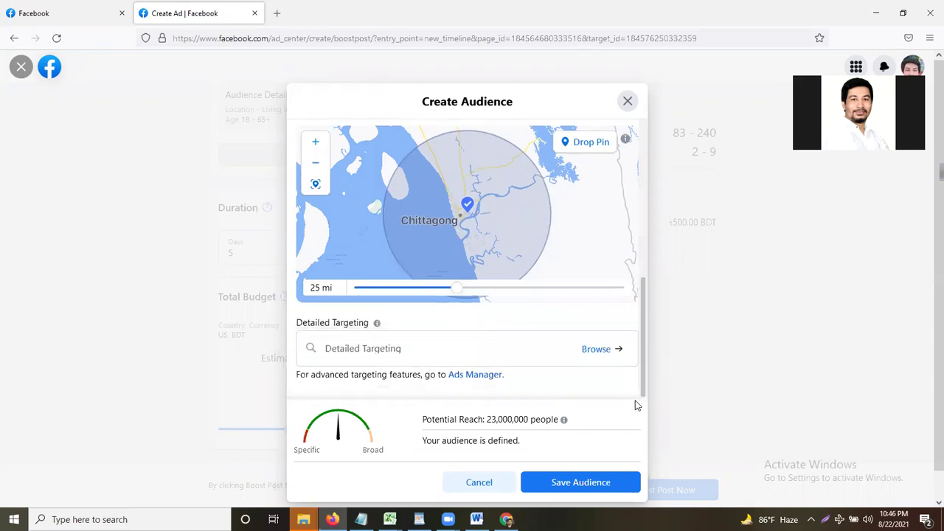
double_click(514, 419)
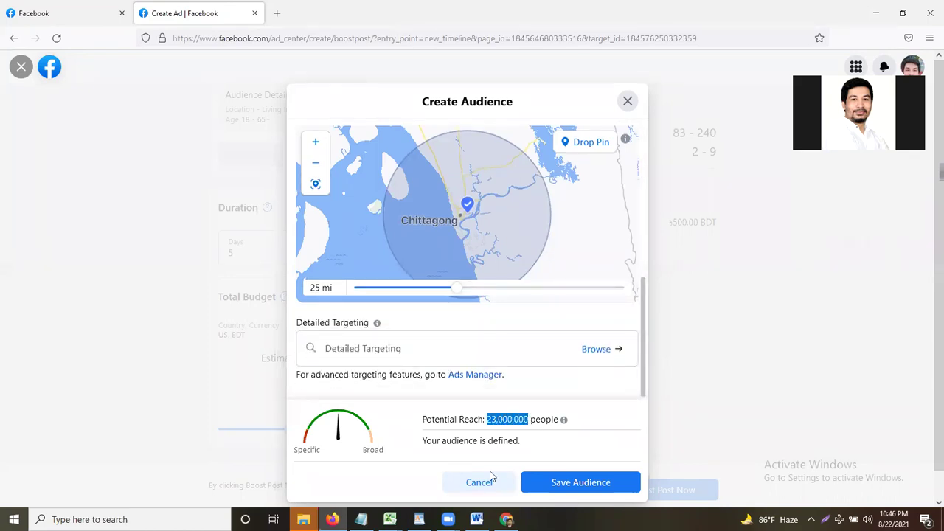
click(583, 389)
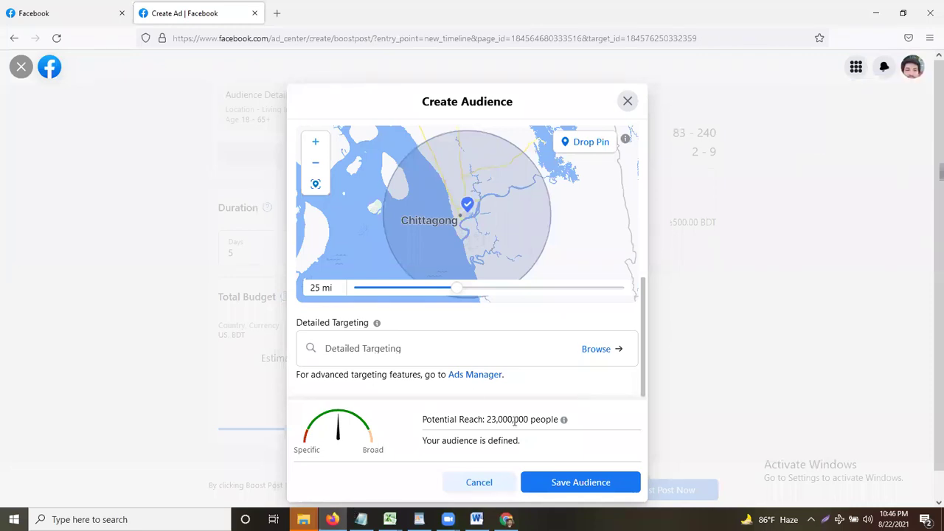
drag(487, 420, 536, 419)
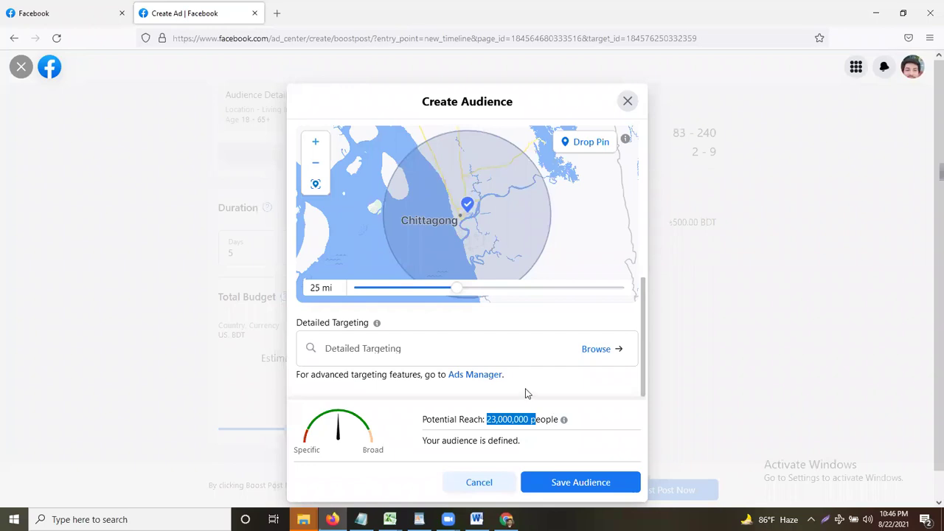
- Remove Chittagong from the audience's locations and add the city Chittagong, Chittagong Division, Bangladesh, again
scroll(502, 386, up, 5)
click(489, 157)
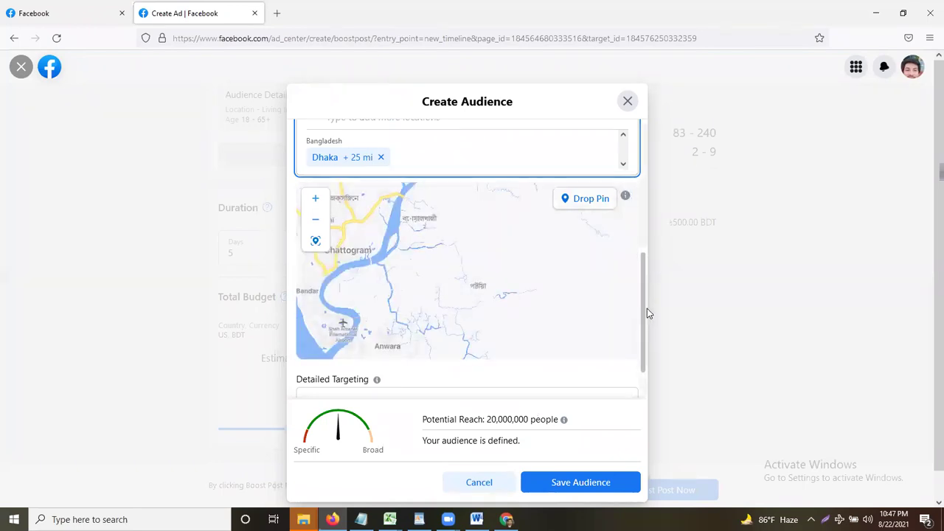
scroll(646, 295, up, 2)
scroll(402, 208, down, 1)
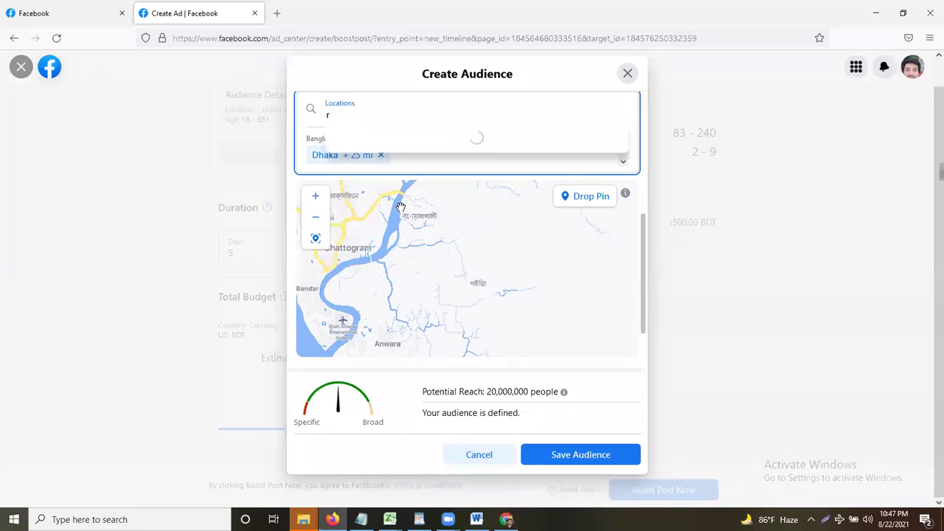
text(chitti)
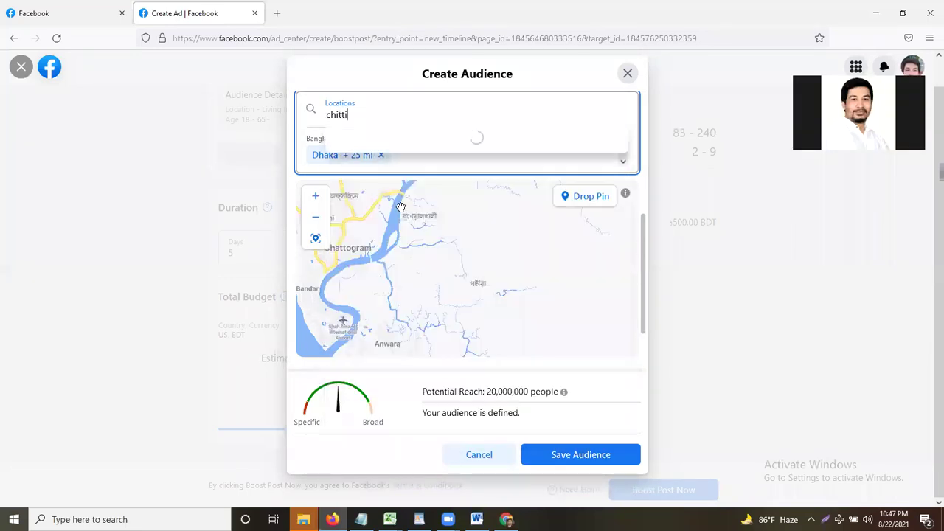
key(BackSpace)
key(BackSpace)
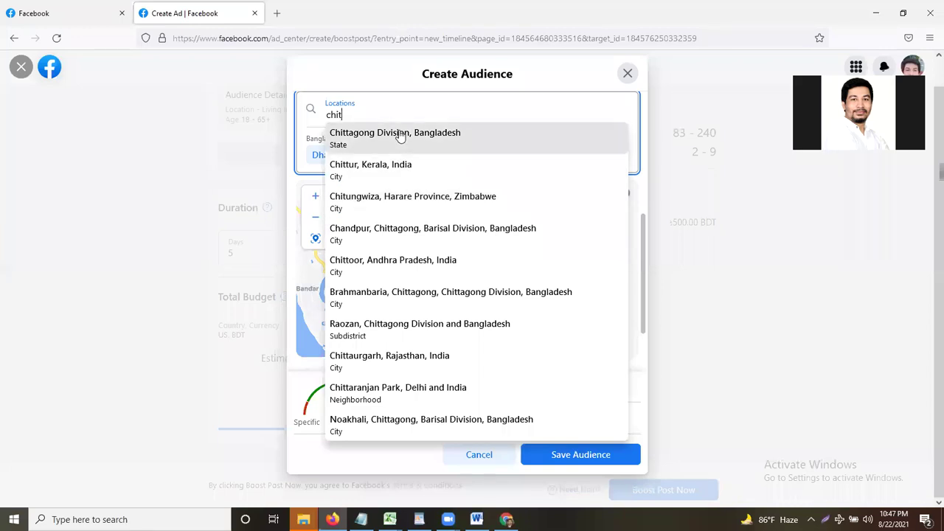
text(t)
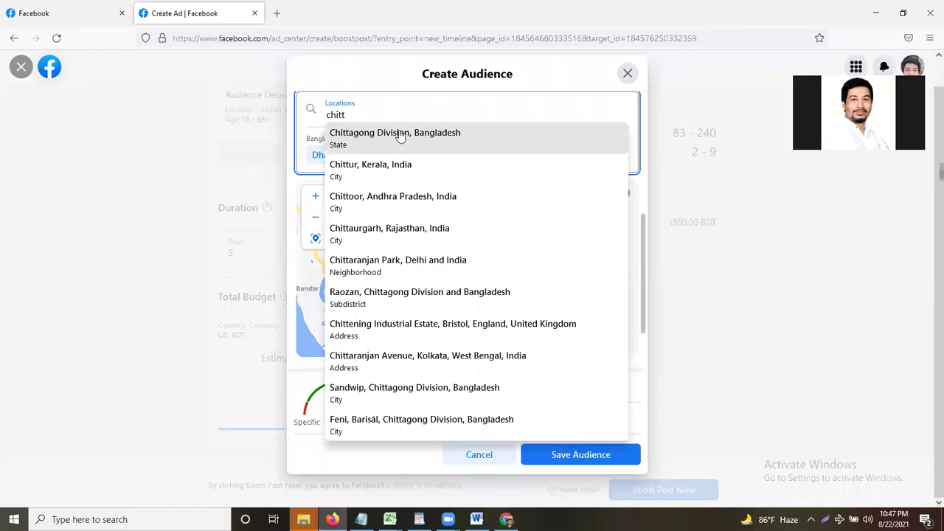
text(agong)
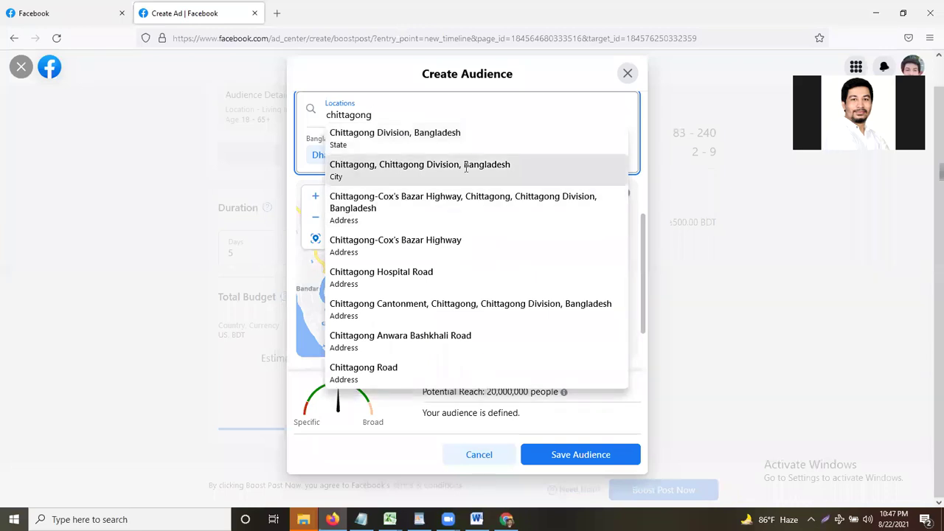
click(413, 168)
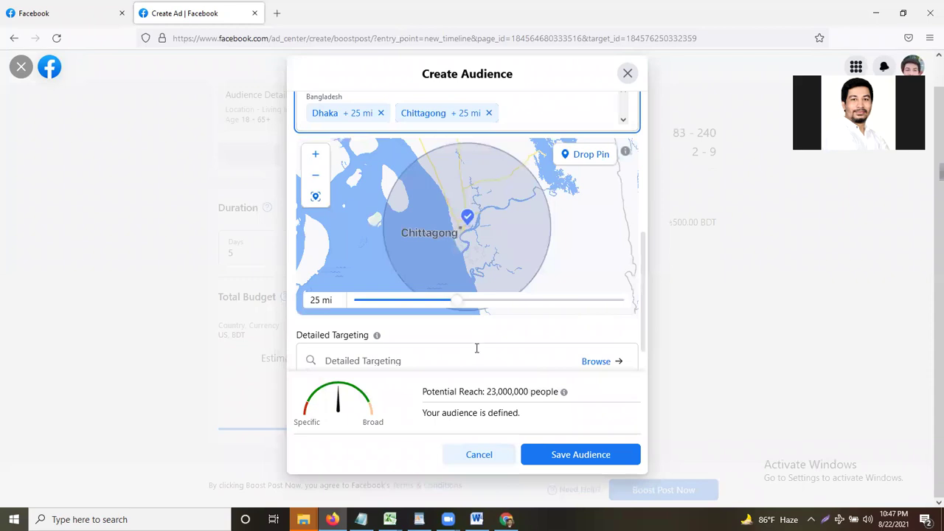
- Highlight the Detailed Targeting heading and open its browsable list of categories
scroll(477, 348, down, 1)
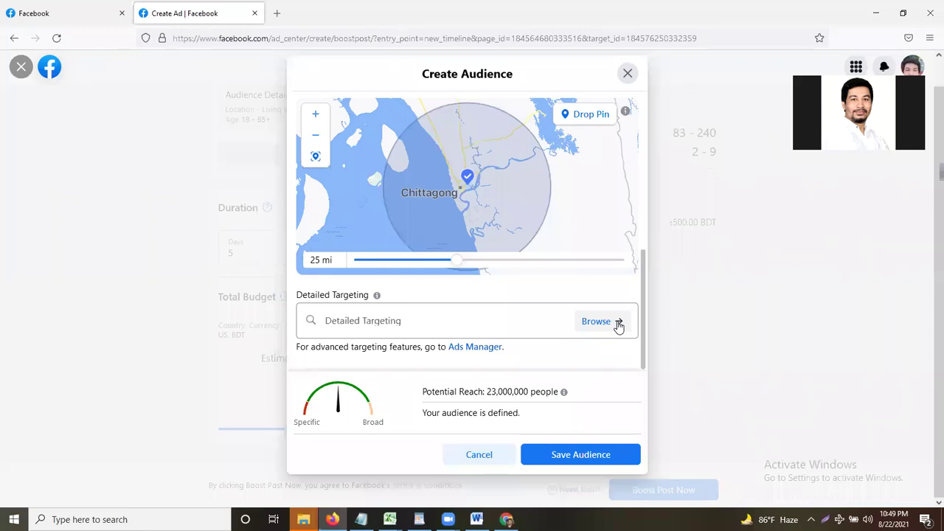
click(422, 322)
click(302, 292)
drag(303, 292, 369, 294)
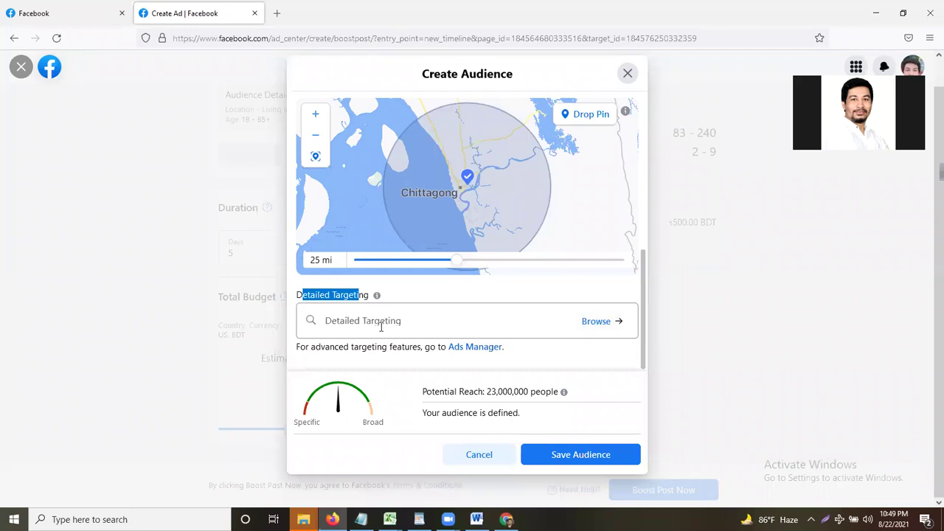
click(546, 328)
click(607, 344)
click(610, 325)
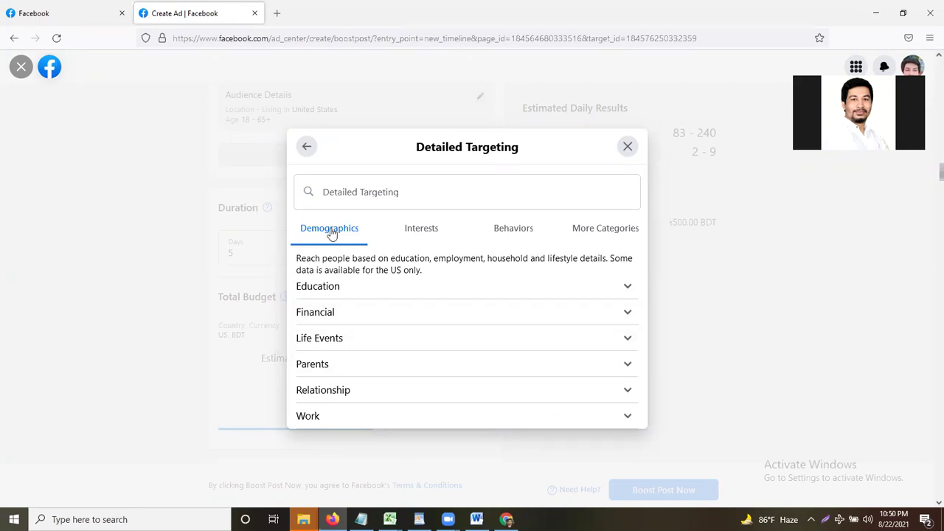
- Examine the Education Level options in the Education category of Demographics, then return to the audience settings
scroll(324, 220, down, 1)
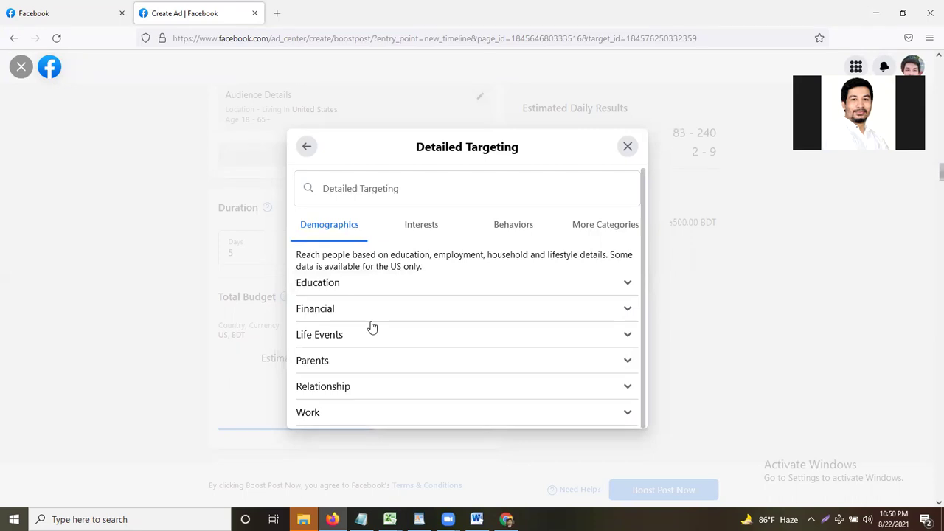
click(413, 292)
click(355, 297)
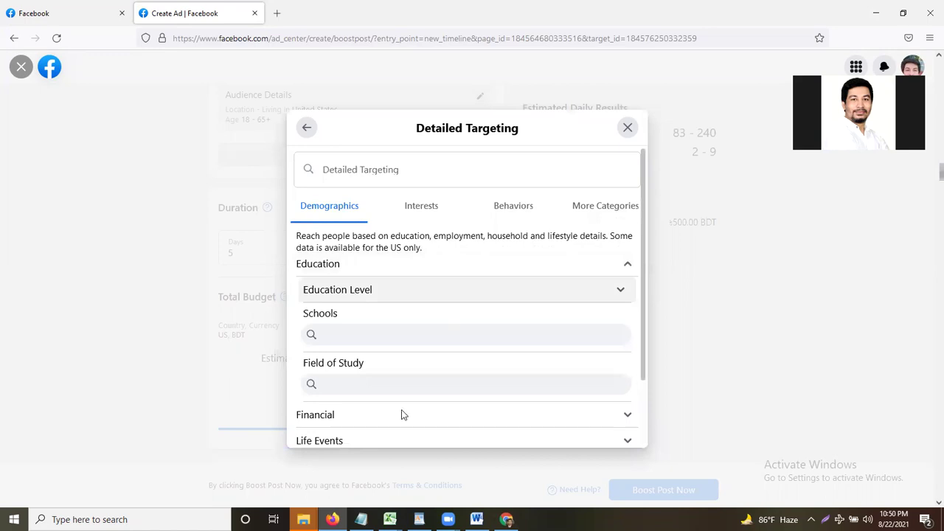
click(464, 297)
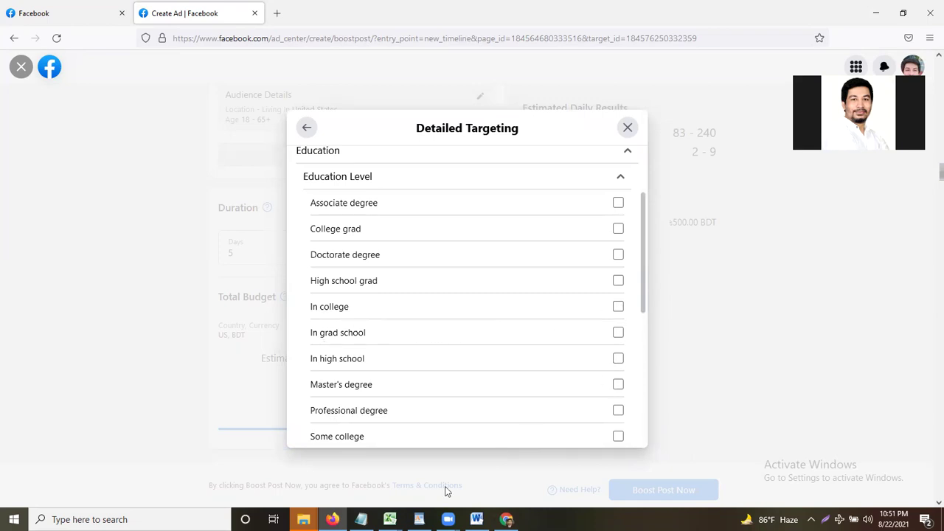
scroll(439, 269, down, 1)
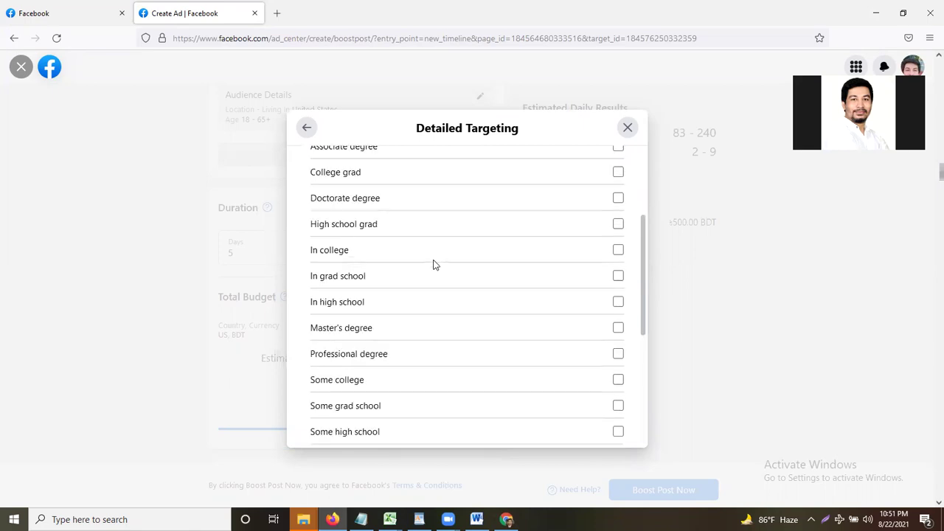
scroll(435, 266, down, 1)
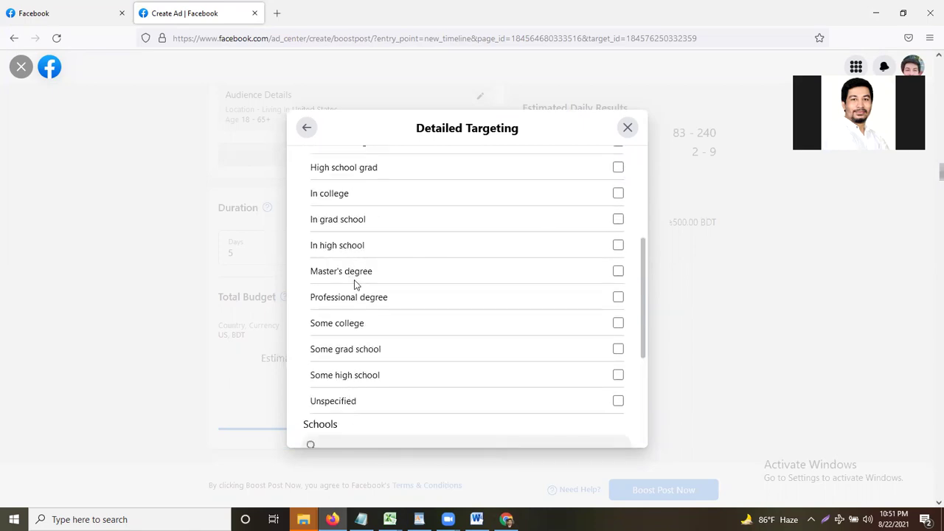
scroll(358, 280, up, 1)
scroll(358, 280, up, 1)
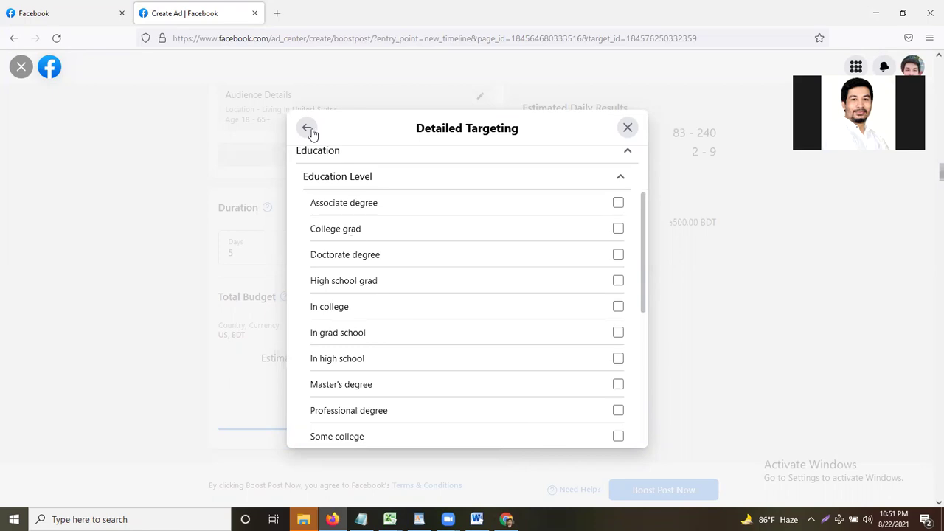
click(307, 129)
- Browse Detailed Targeting again, view the Financial demographics and the Interests categories, and return to Demographics
click(596, 350)
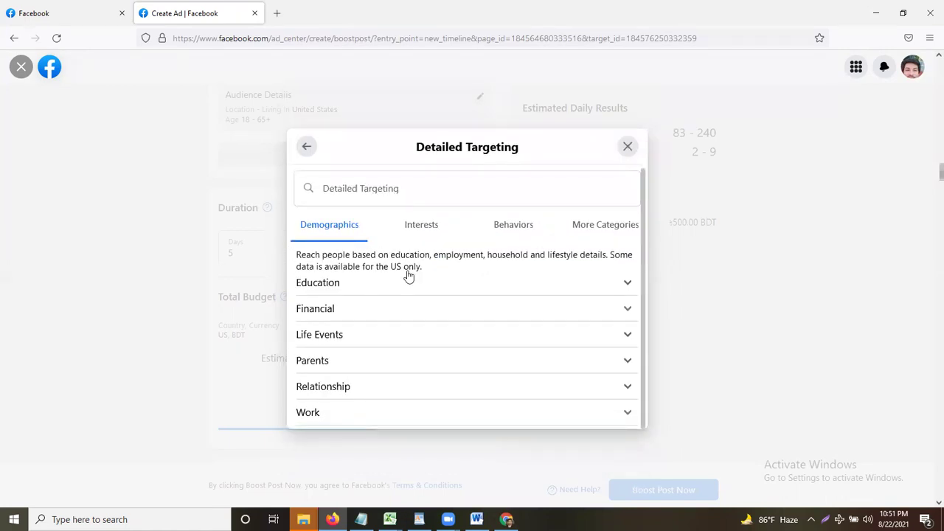
click(375, 309)
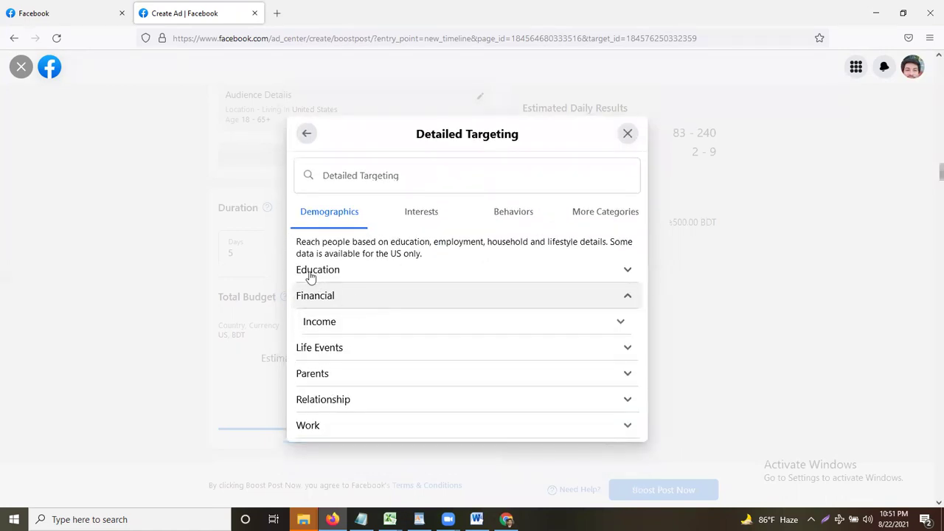
click(404, 220)
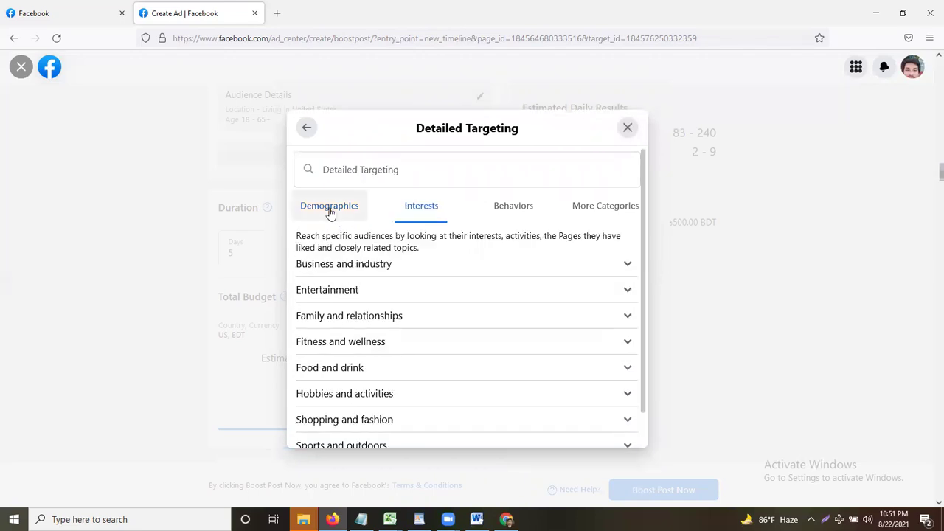
click(330, 209)
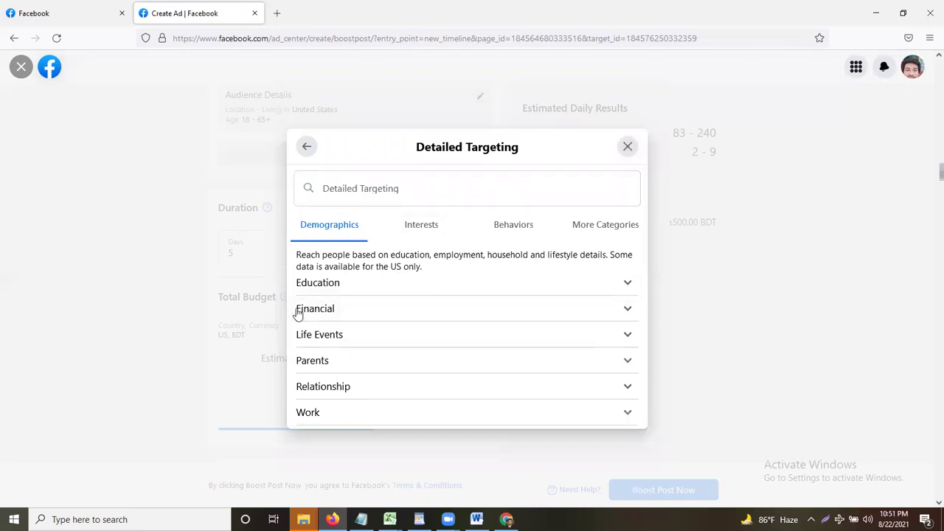
- Examine the Life Events demographics, including the Anniversary, Birthday and Birthday Month options, and leave the list
click(408, 336)
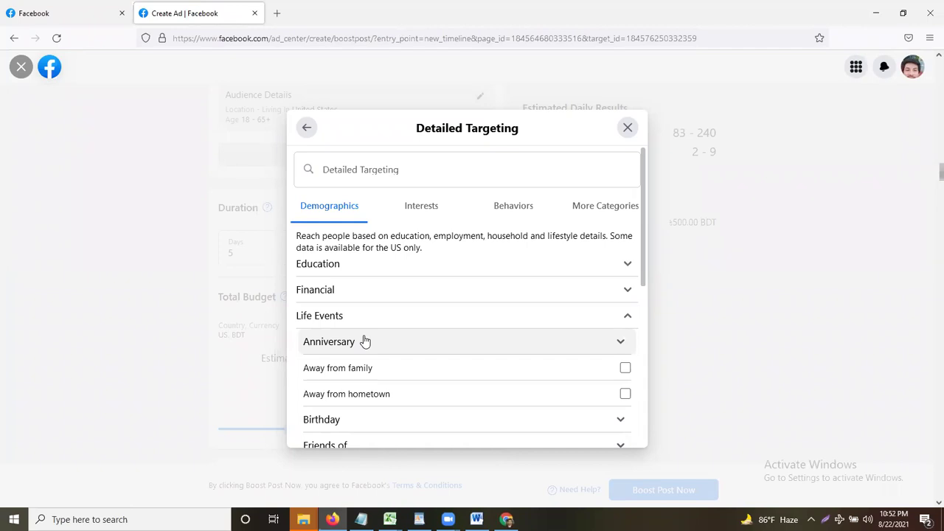
scroll(406, 325, down, 1)
click(527, 288)
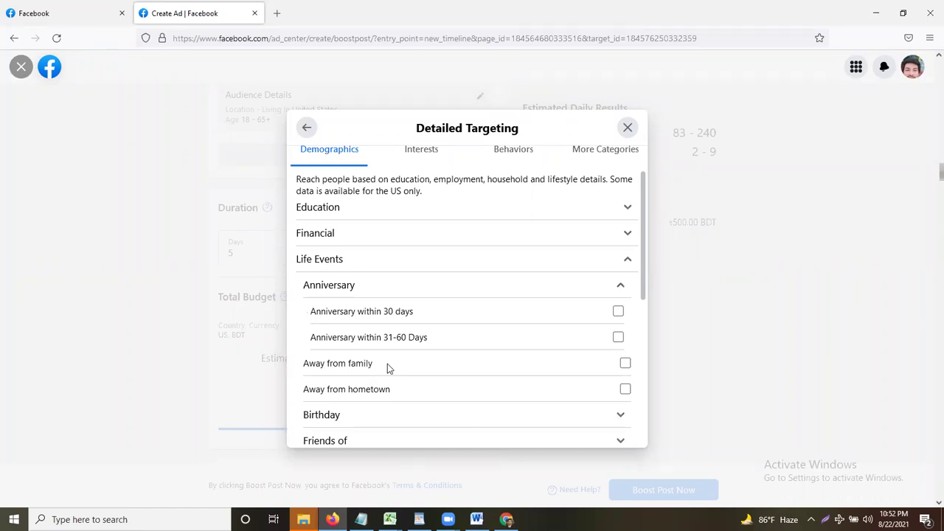
scroll(308, 337, down, 1)
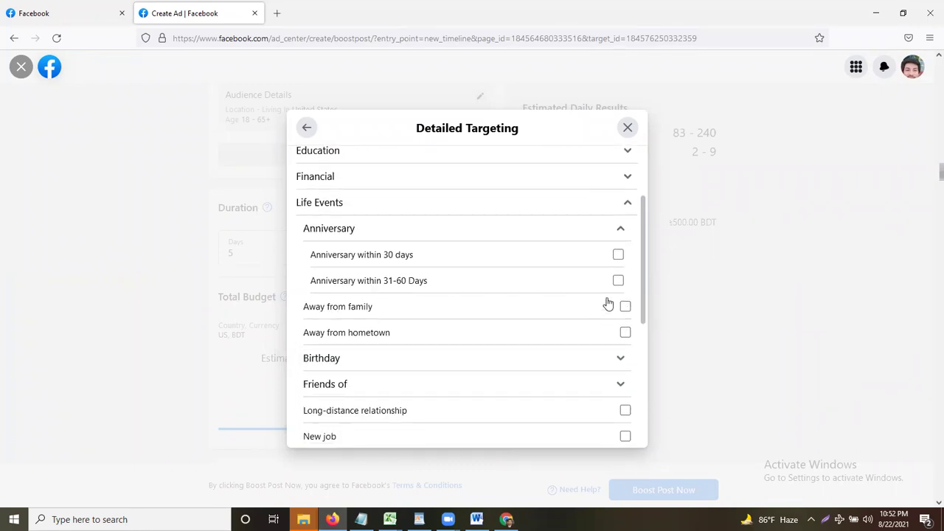
click(509, 358)
scroll(510, 363, down, 1)
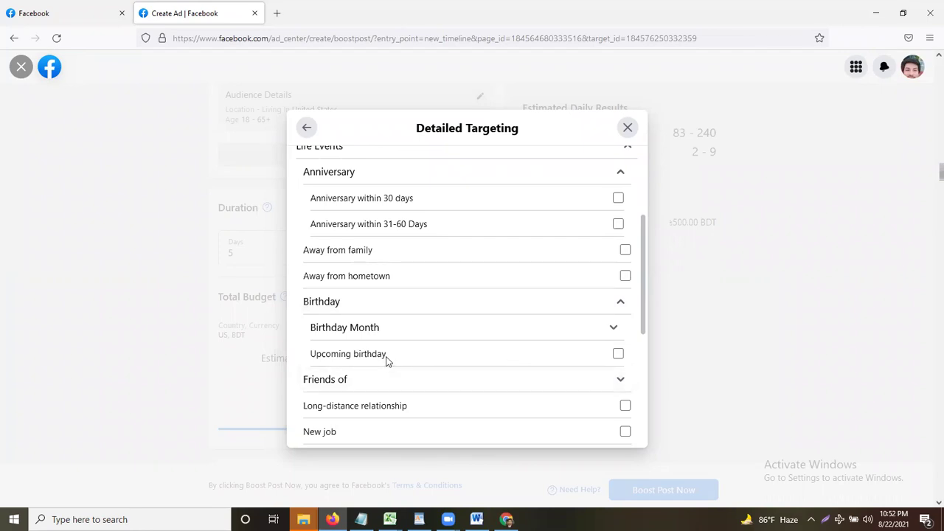
click(613, 328)
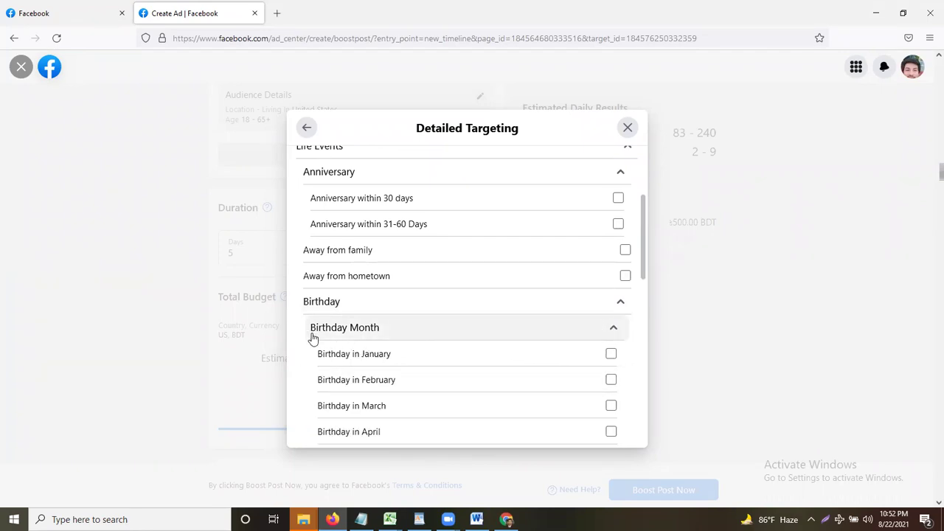
scroll(313, 338, down, 1)
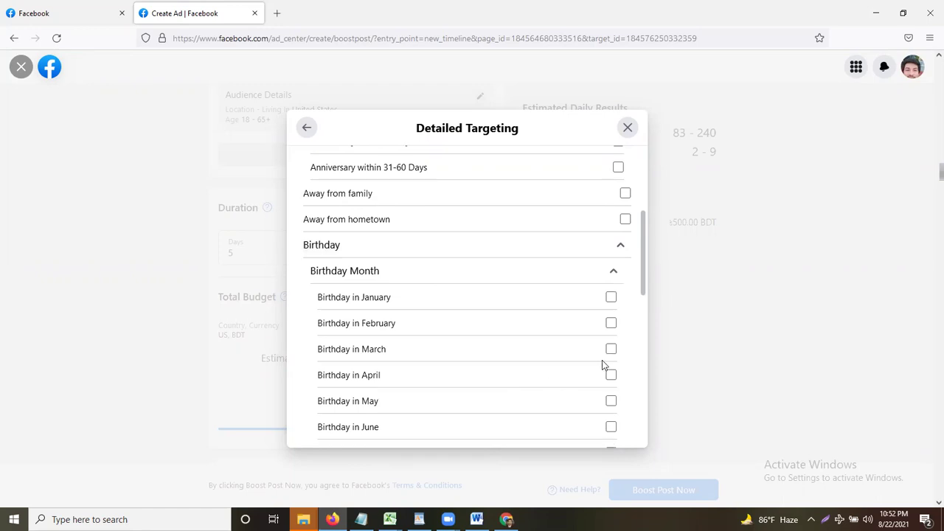
scroll(548, 367, down, 1)
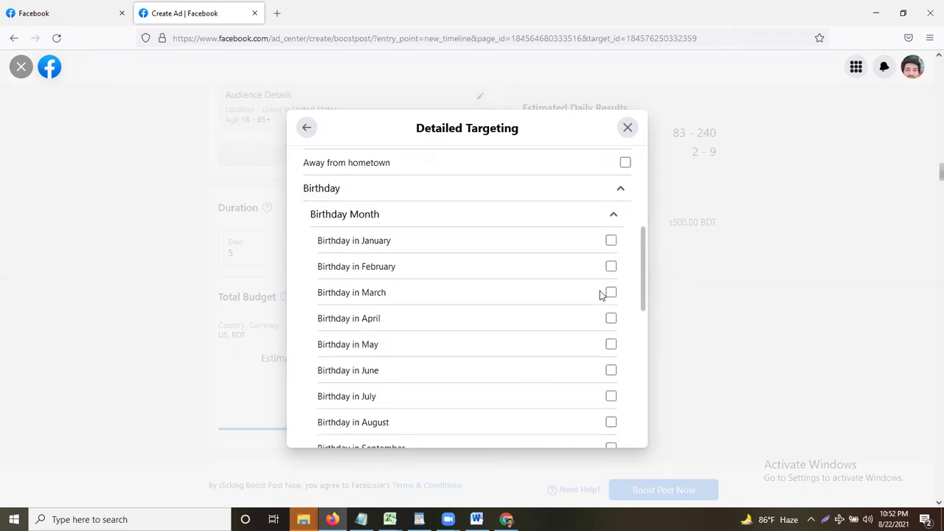
scroll(390, 195, up, 2)
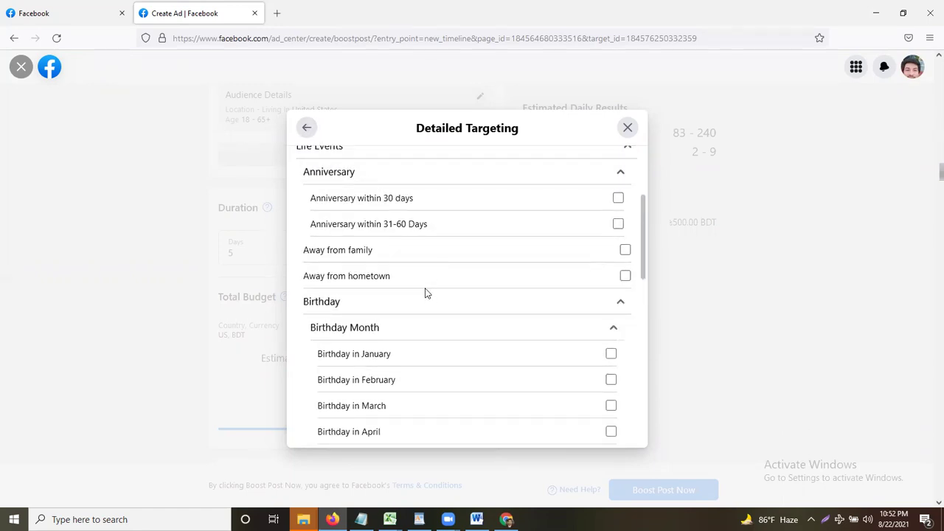
key(Escape)
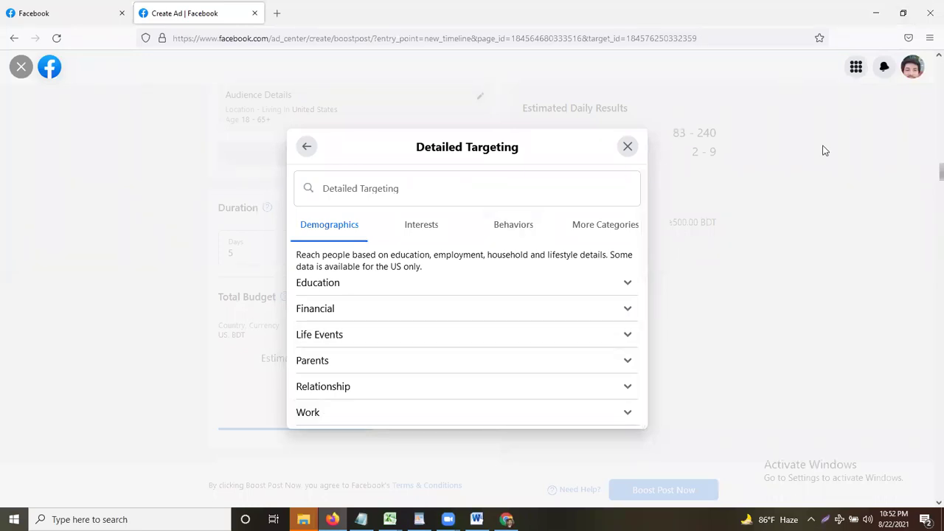
- Add the education level In college to the audience's detailed targeting and return to the audience settings
click(601, 284)
click(481, 296)
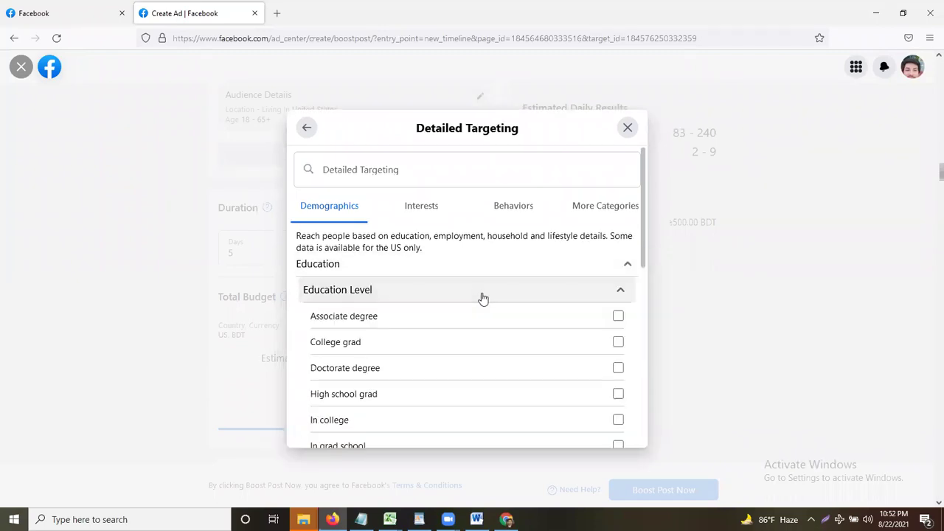
scroll(437, 420, down, 1)
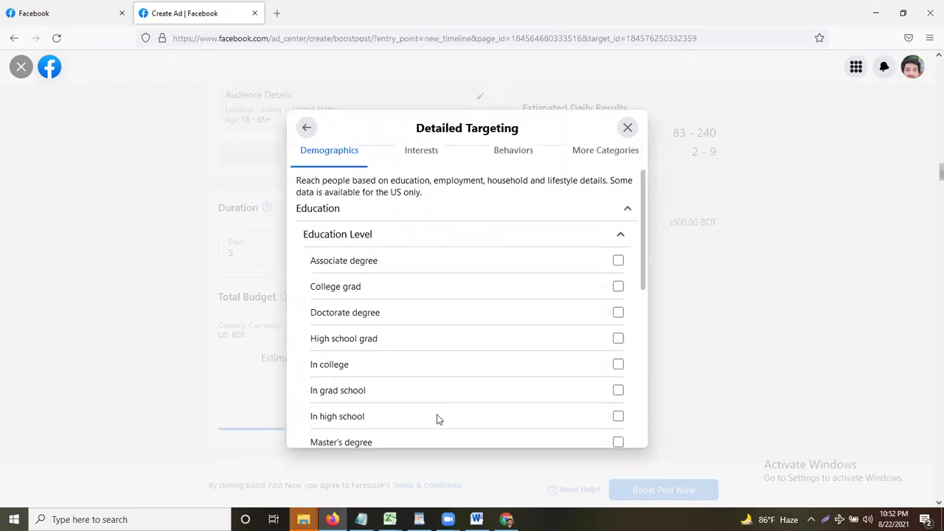
click(618, 364)
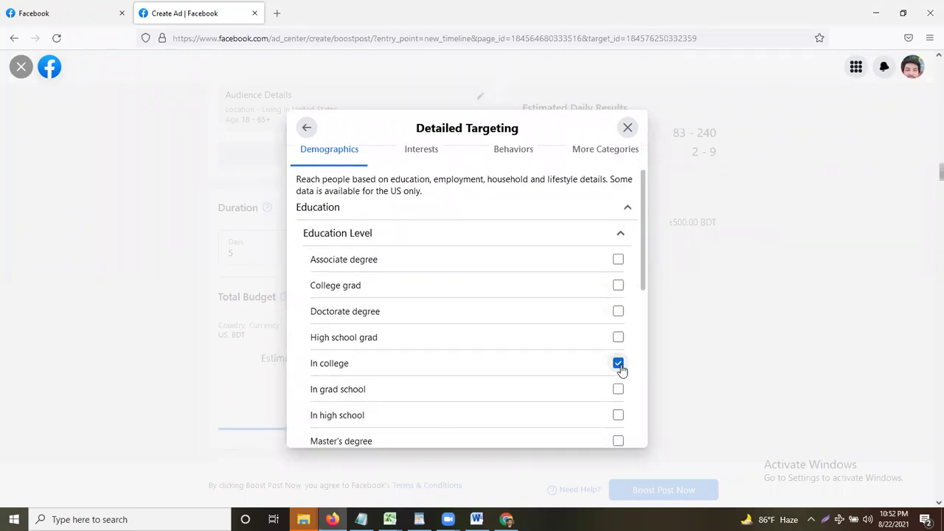
click(307, 127)
click(417, 380)
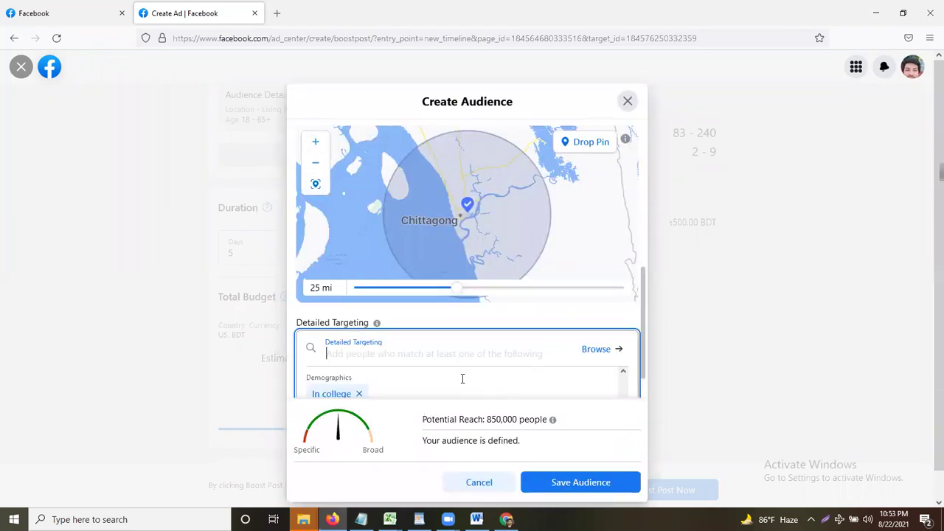
- Highlight the potential reach figure and review the audience's detailed targeting selection
scroll(417, 382, down, 1)
drag(487, 392, 520, 392)
click(519, 392)
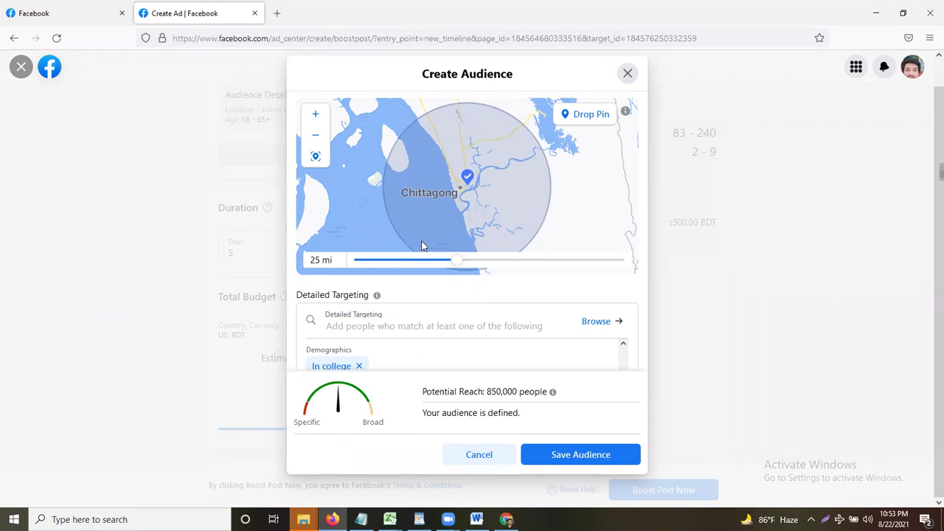
scroll(293, 228, down, 1)
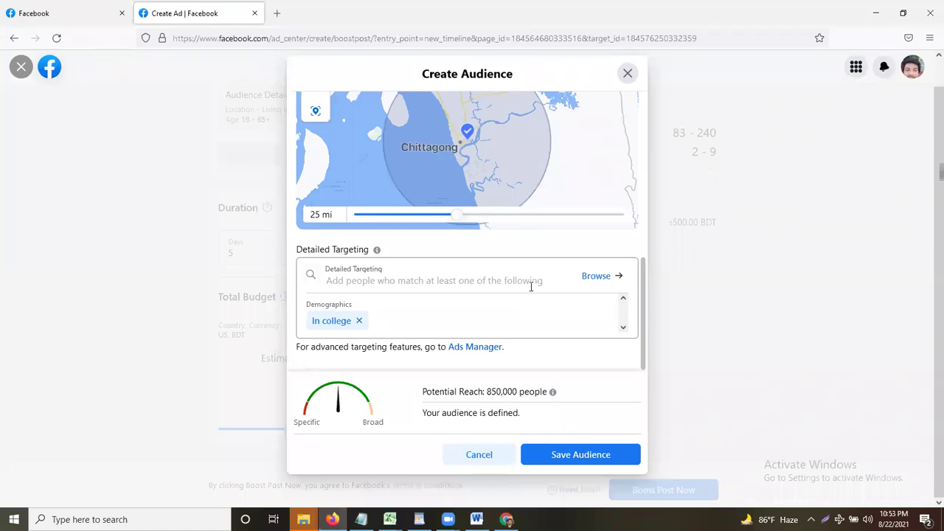
- Add the education levels Master's degree and Professional degree to the audience's detailed targeting and check the potential reach
click(482, 316)
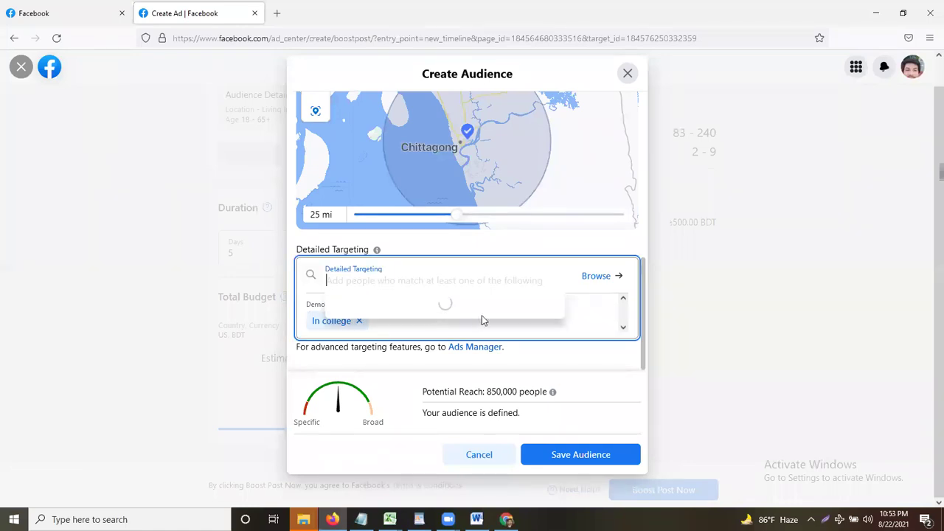
click(592, 275)
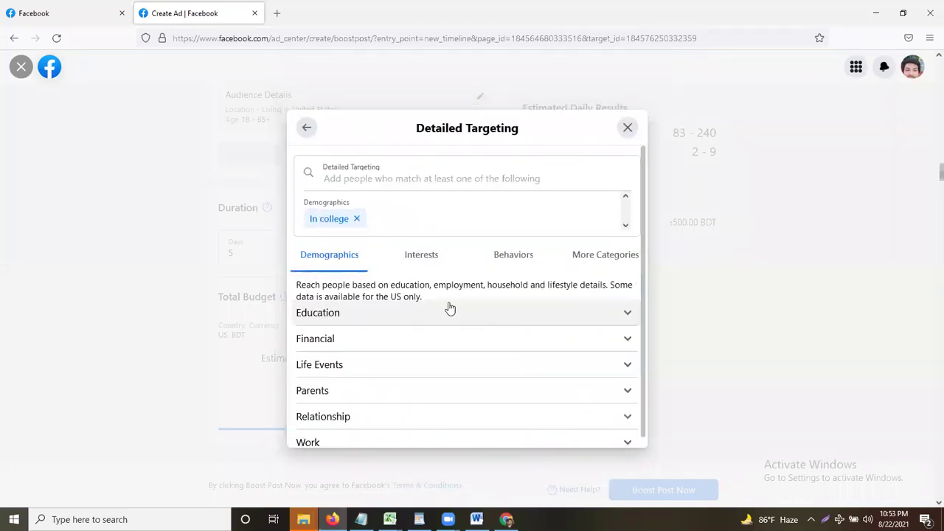
scroll(354, 316, down, 1)
click(563, 305)
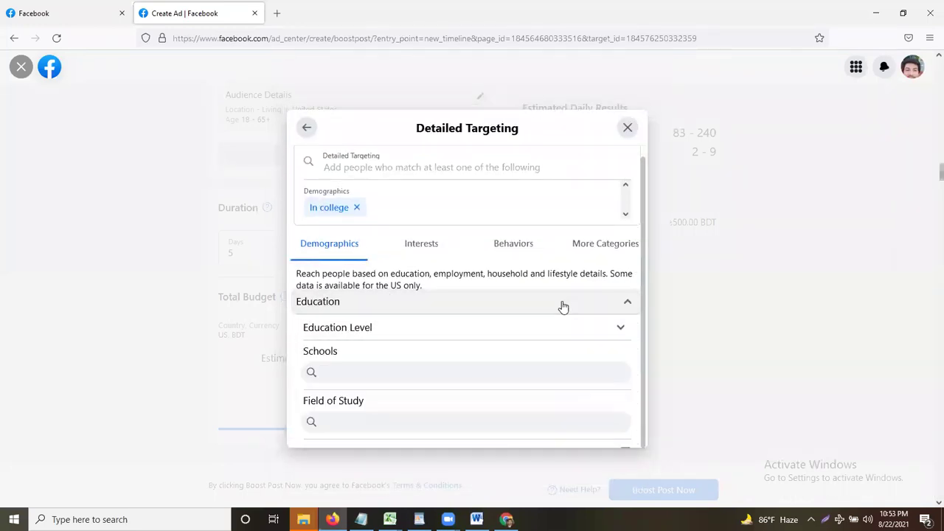
click(536, 326)
scroll(472, 291, down, 1)
scroll(474, 321, down, 1)
scroll(464, 352, down, 1)
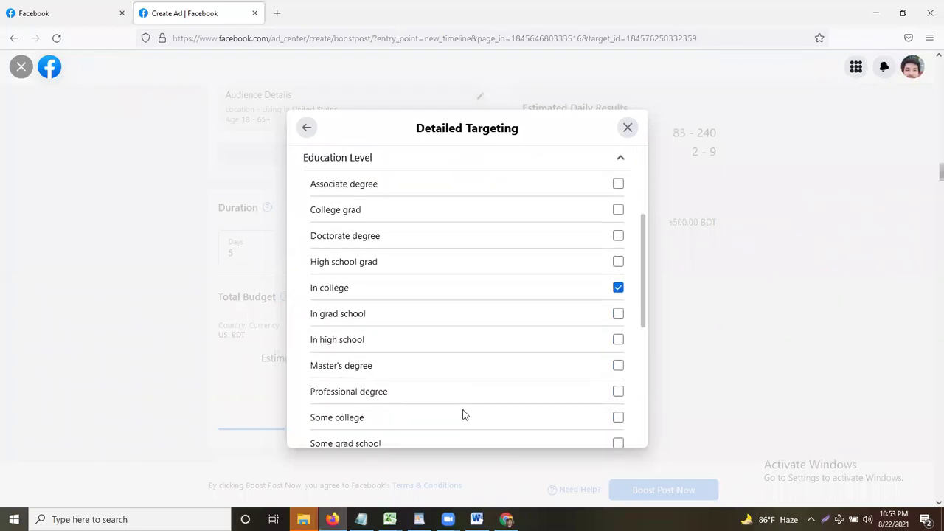
click(619, 367)
scroll(472, 363, down, 1)
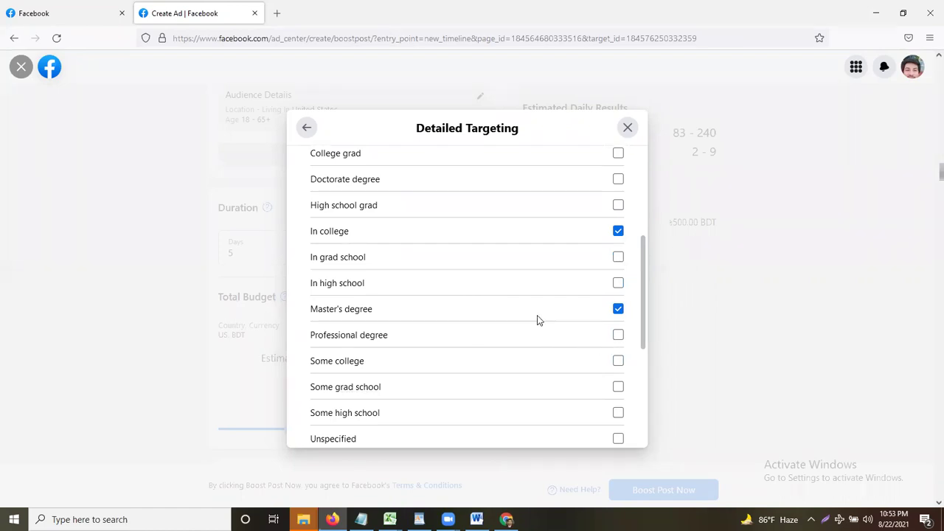
drag(315, 335, 384, 334)
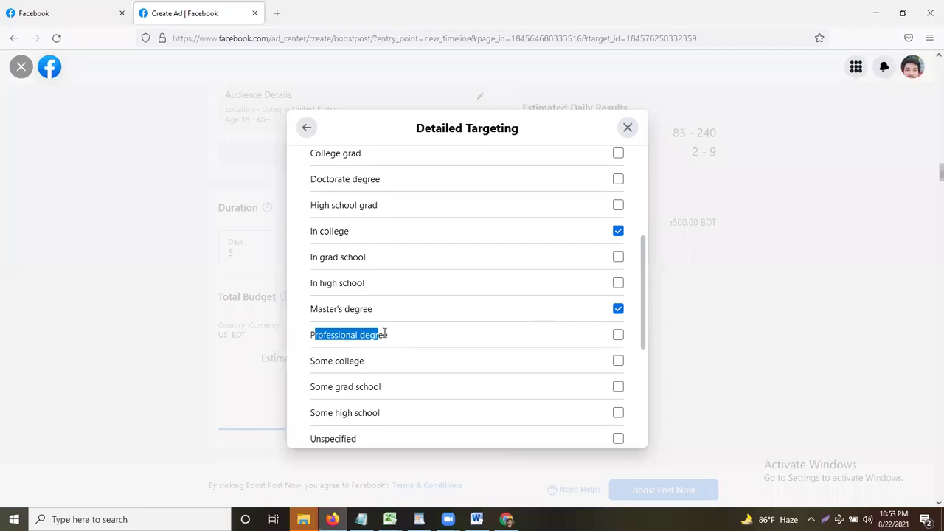
click(618, 335)
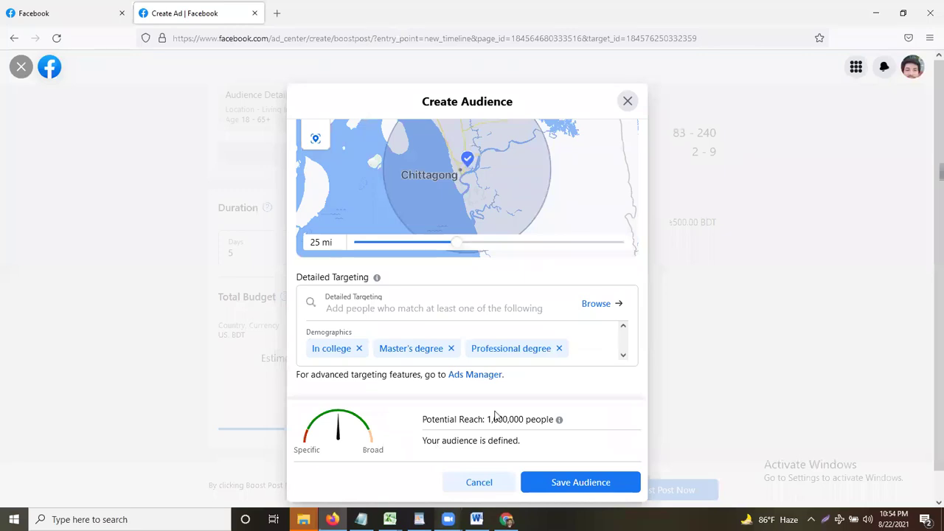
double_click(496, 417)
click(519, 419)
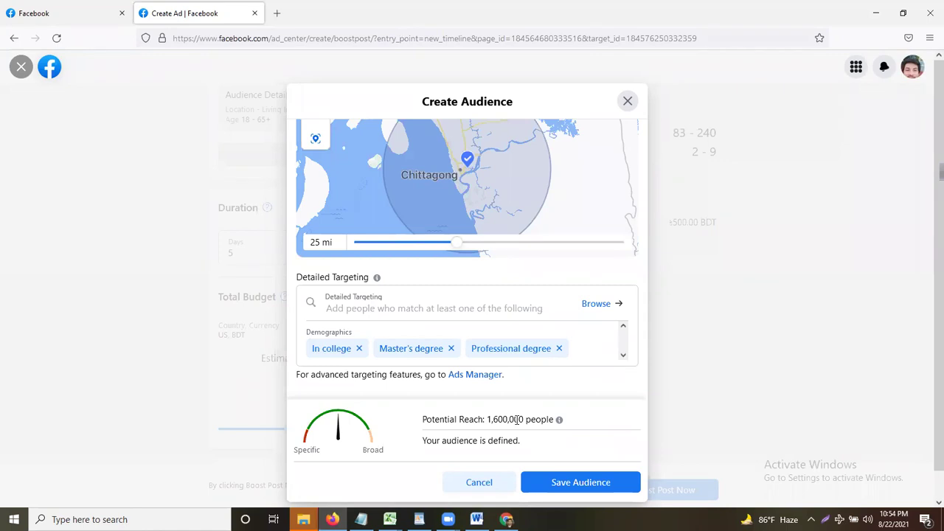
- Browse the Interests categories in Detailed Targeting, examine the Entertainment subcategories, and return to the audience settings
click(580, 308)
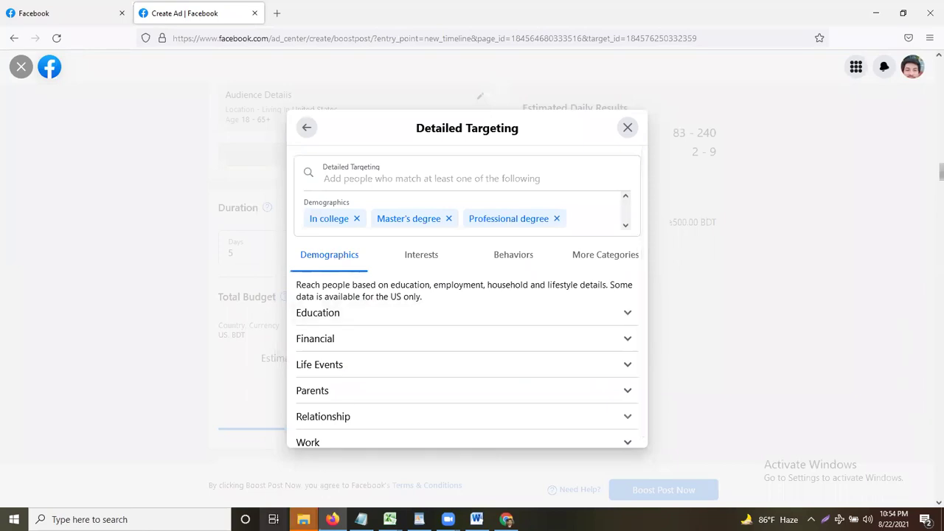
click(421, 258)
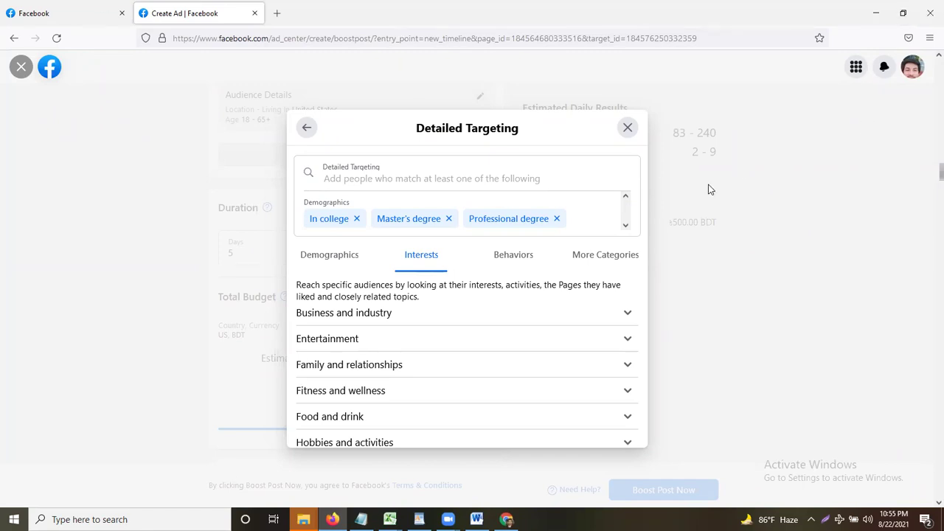
scroll(443, 244, down, 2)
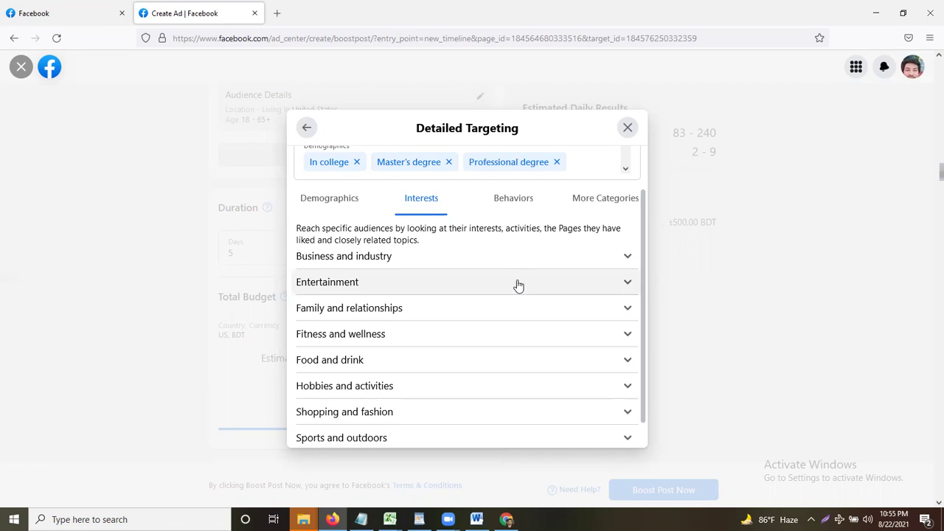
click(503, 288)
scroll(327, 305, down, 2)
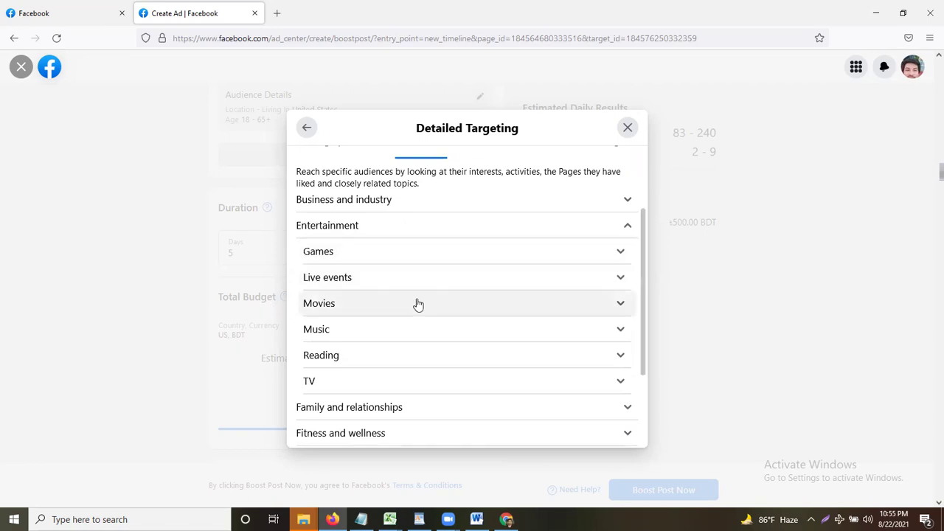
scroll(426, 342, down, 1)
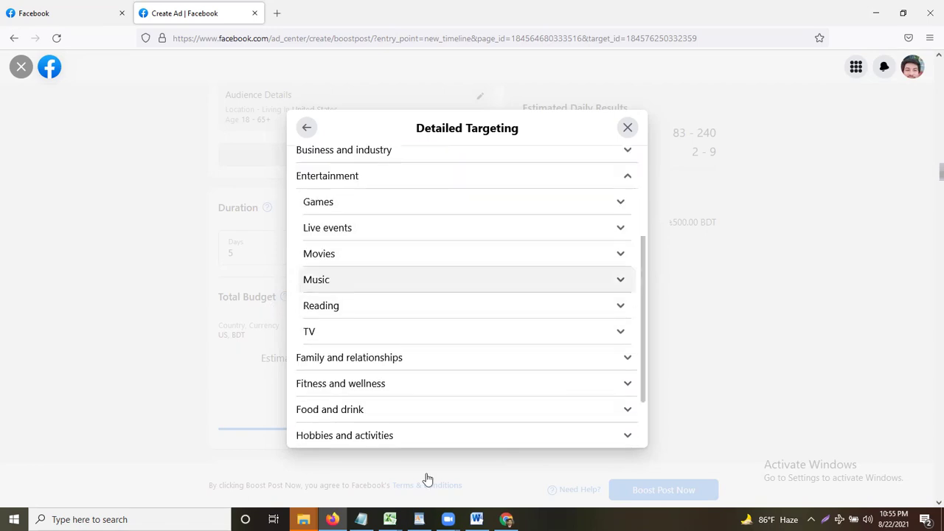
click(306, 128)
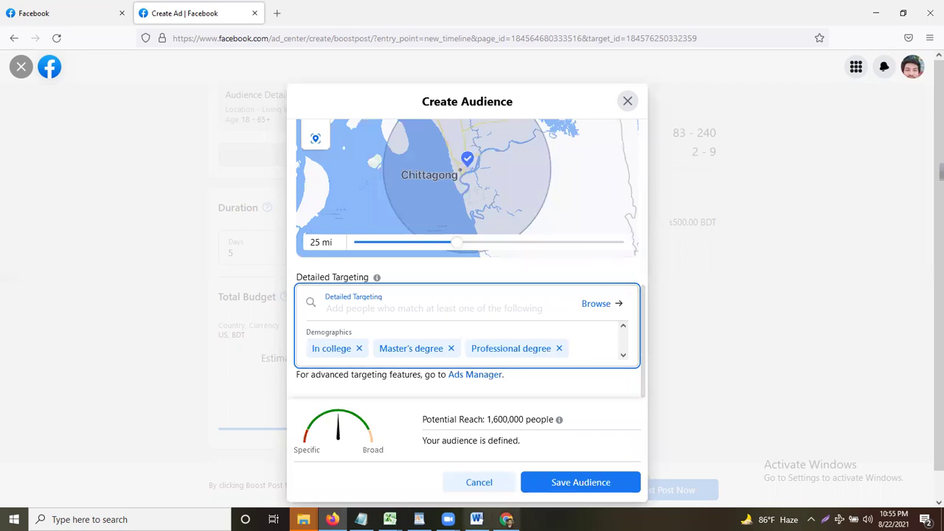
- Browse the Interests and Behaviors categories in Detailed Targeting and examine the Mobile Device User options
click(599, 304)
click(414, 250)
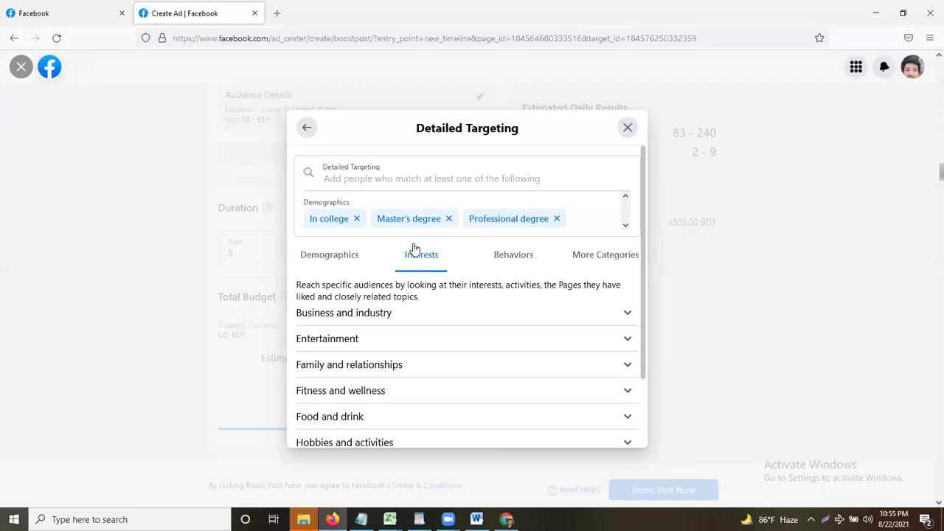
click(515, 262)
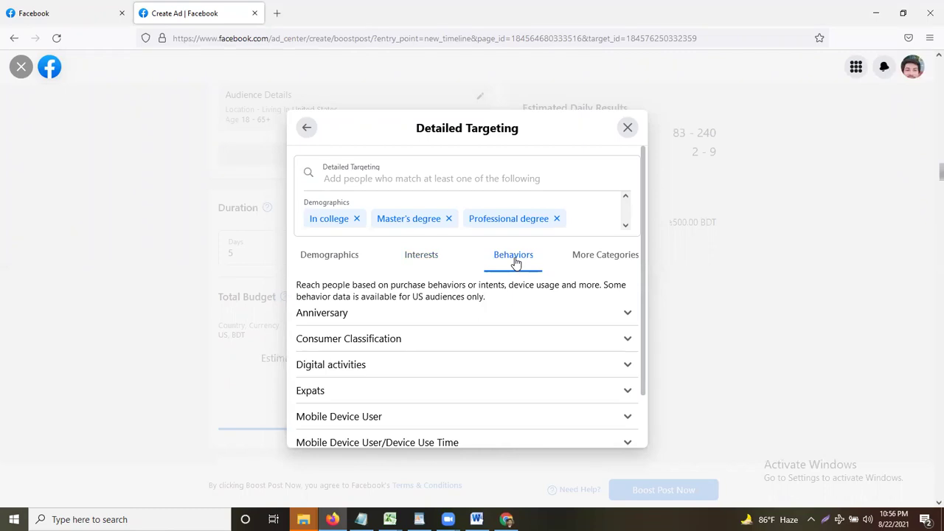
scroll(516, 267, down, 2)
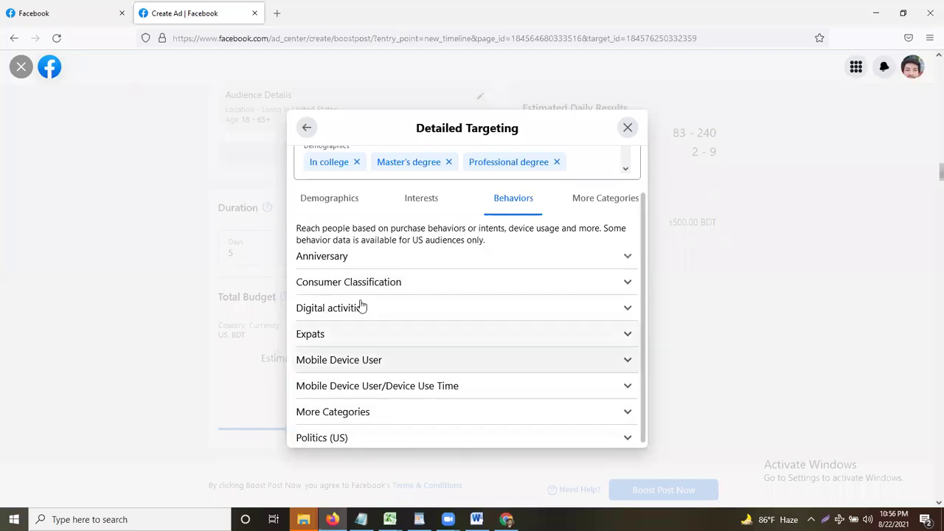
scroll(347, 379, down, 1)
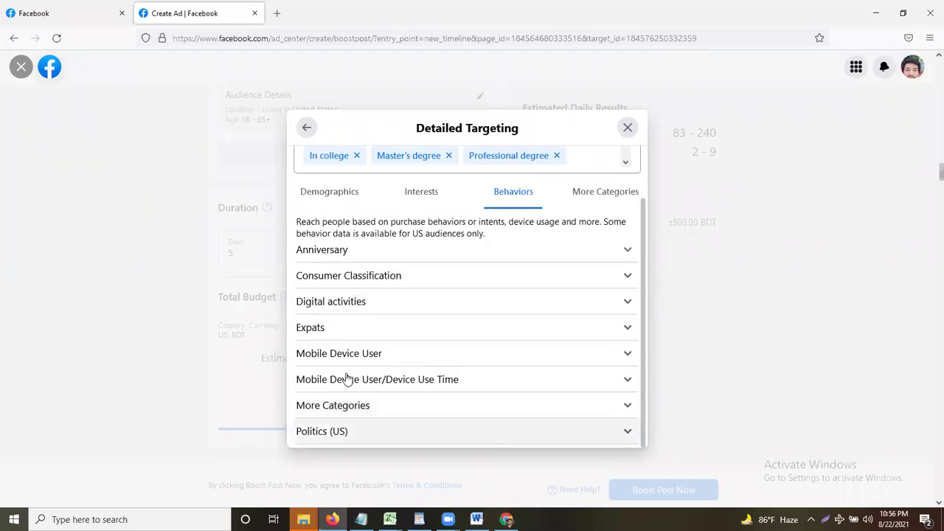
click(406, 357)
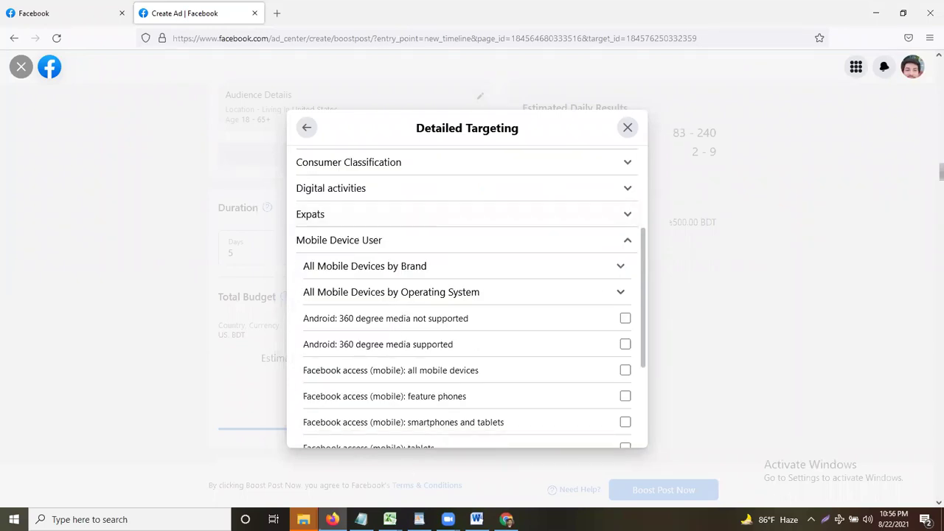
drag(341, 345, 358, 343)
scroll(370, 344, down, 1)
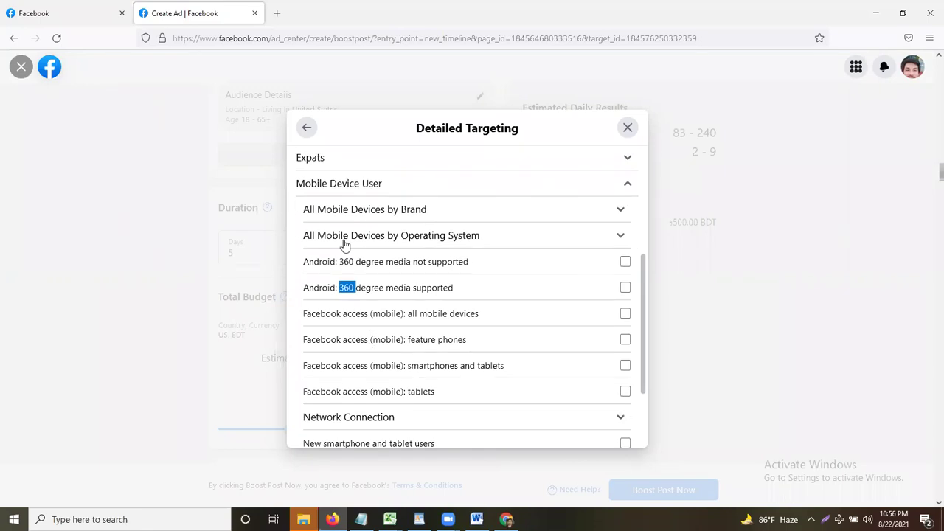
- Examine the All Mobile Devices by Brand options, including the HTC and Motorola entries, the Google devices and the other owned brands
click(476, 214)
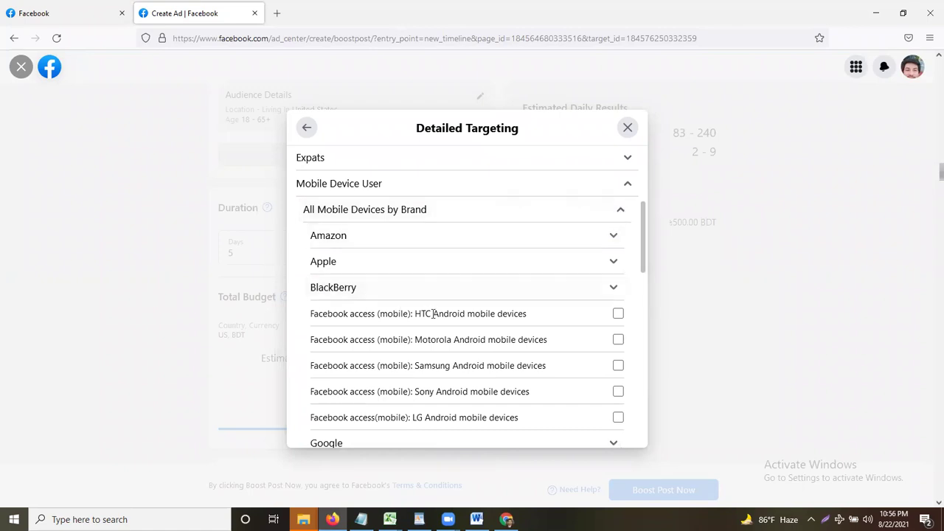
drag(415, 313, 454, 338)
scroll(449, 332, down, 1)
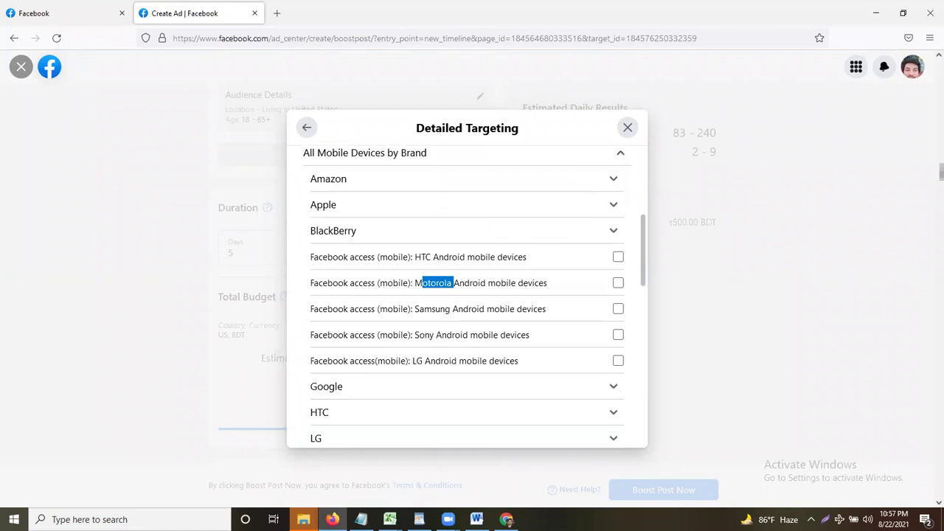
scroll(373, 378, down, 1)
click(458, 330)
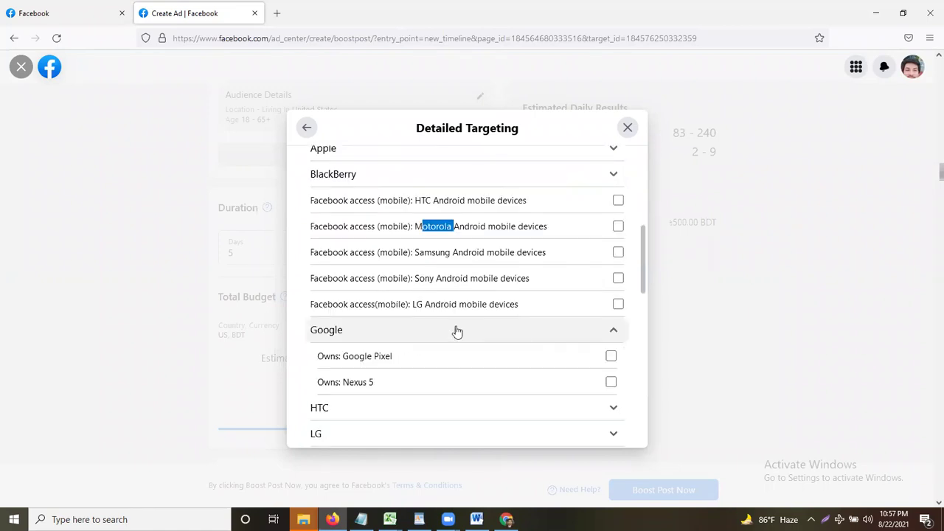
click(457, 331)
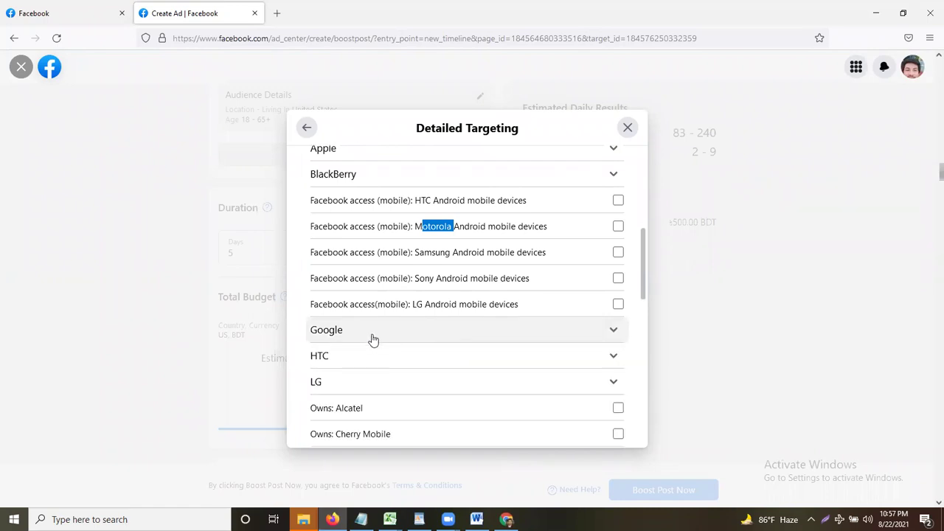
scroll(371, 338, down, 2)
scroll(373, 337, down, 1)
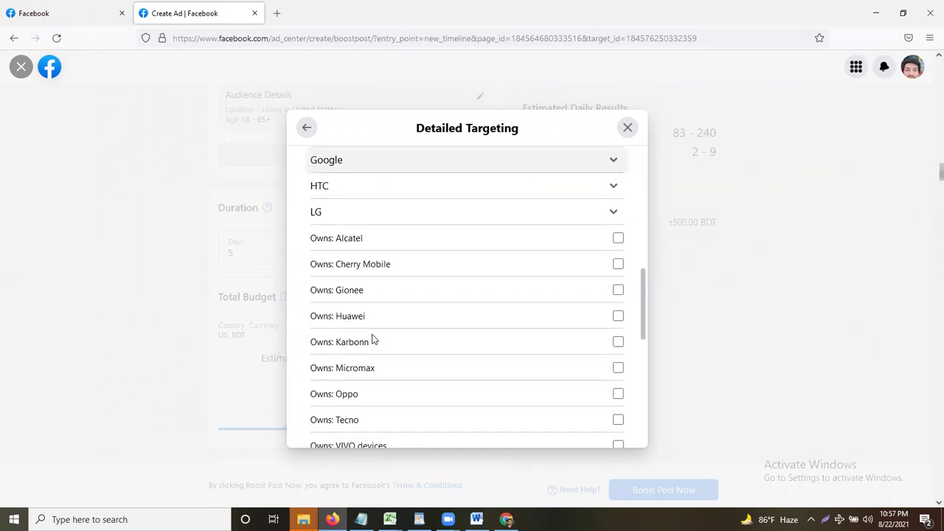
scroll(393, 288, down, 8)
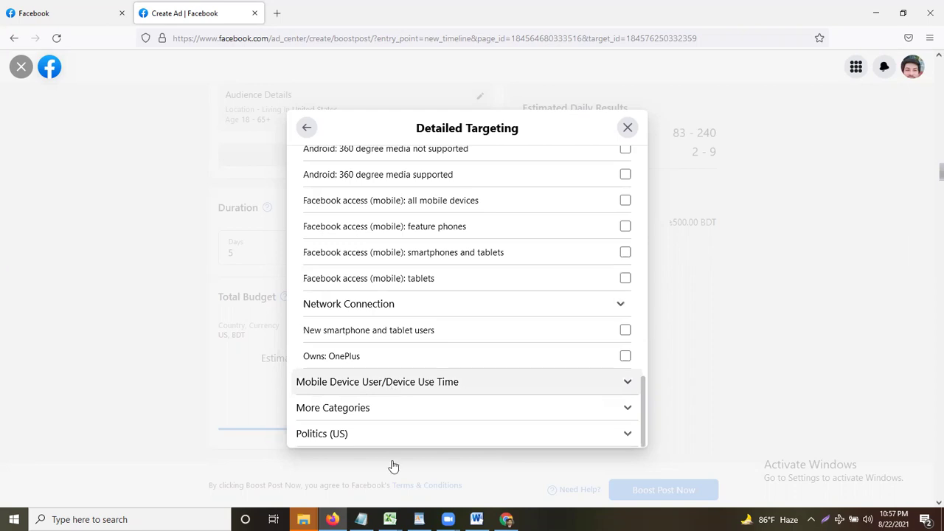
- Examine the Mobile Device User/Device Use Time options, including 1-3 months, 10-12 months and 25 months+, and return to the audience settings
click(390, 381)
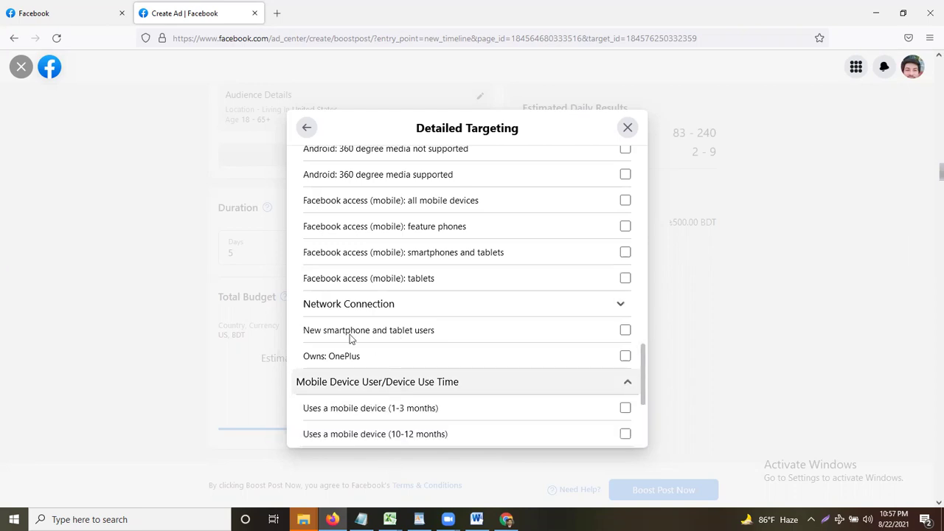
scroll(408, 335, down, 2)
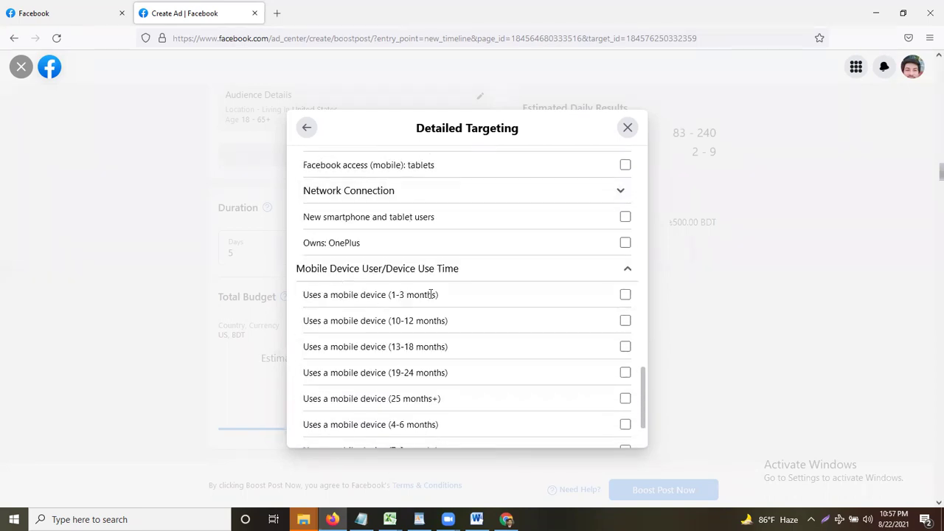
drag(436, 295, 407, 292)
drag(359, 321, 425, 320)
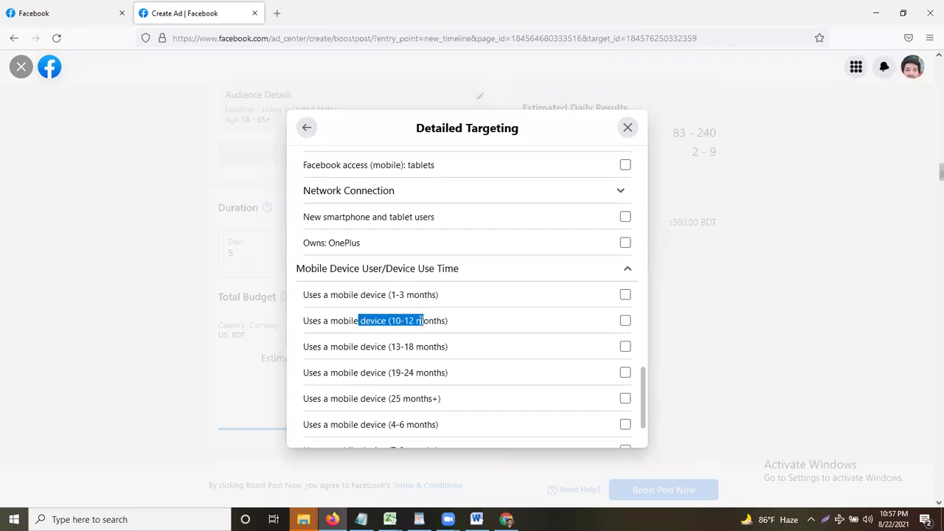
scroll(421, 324, down, 2)
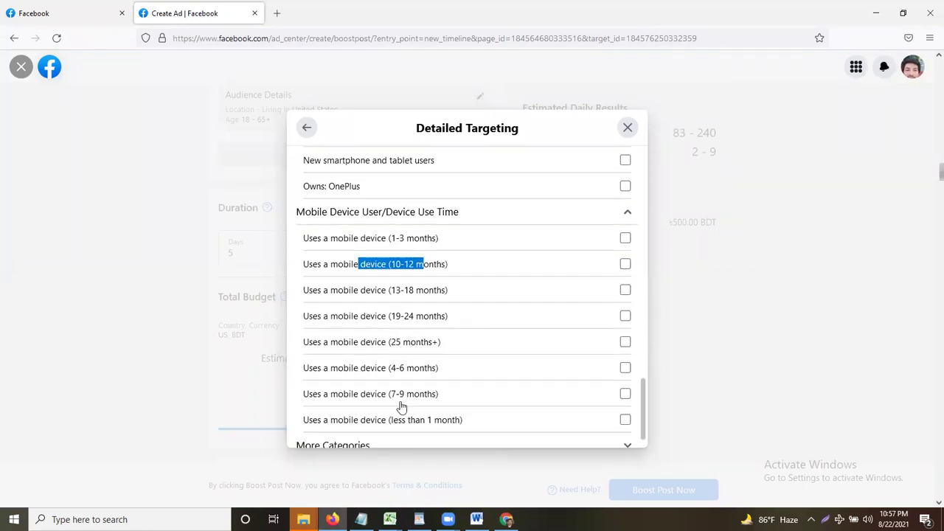
scroll(390, 297, down, 1)
drag(395, 302, 440, 302)
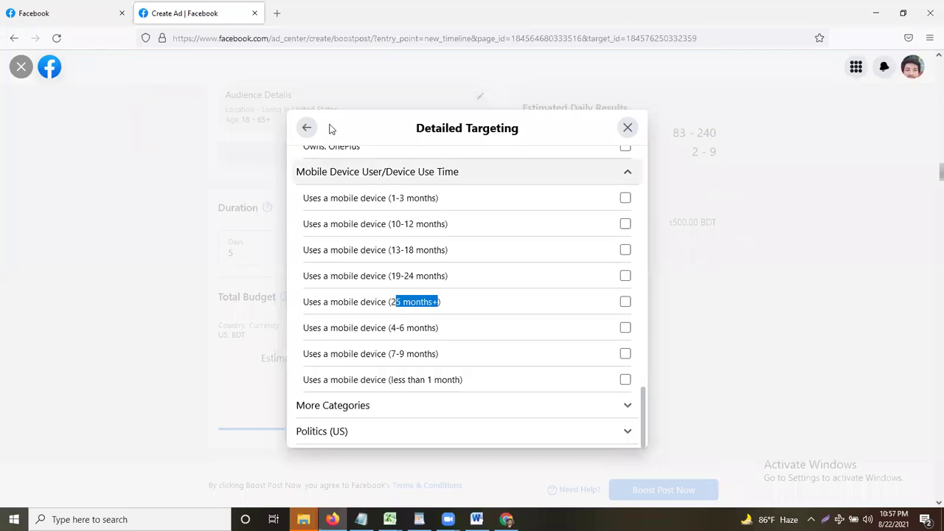
click(307, 127)
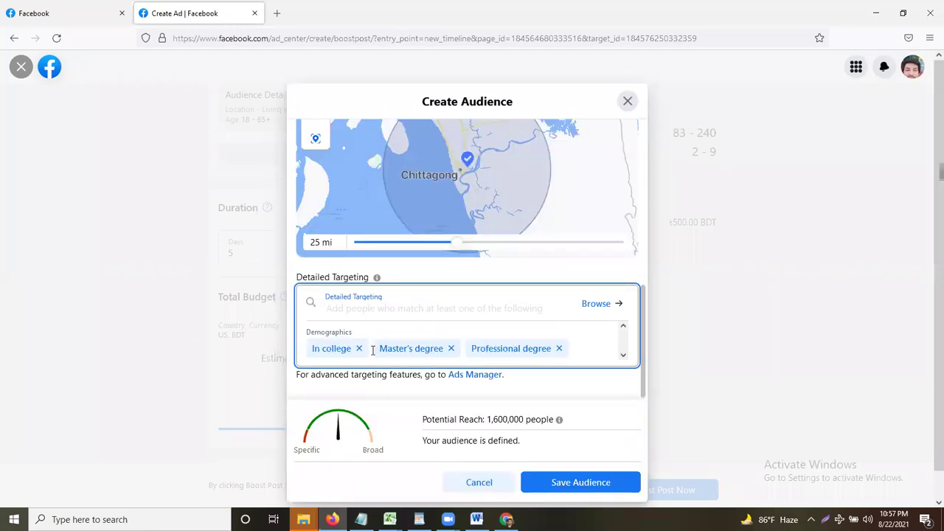
- Browse Detailed Targeting again and compare the Demographics, Interests and Behaviors category lists
click(599, 304)
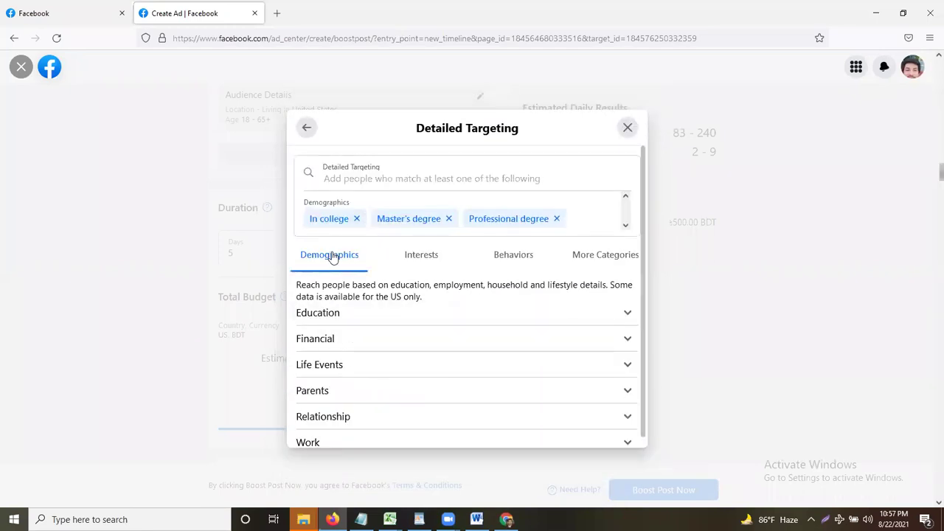
click(428, 262)
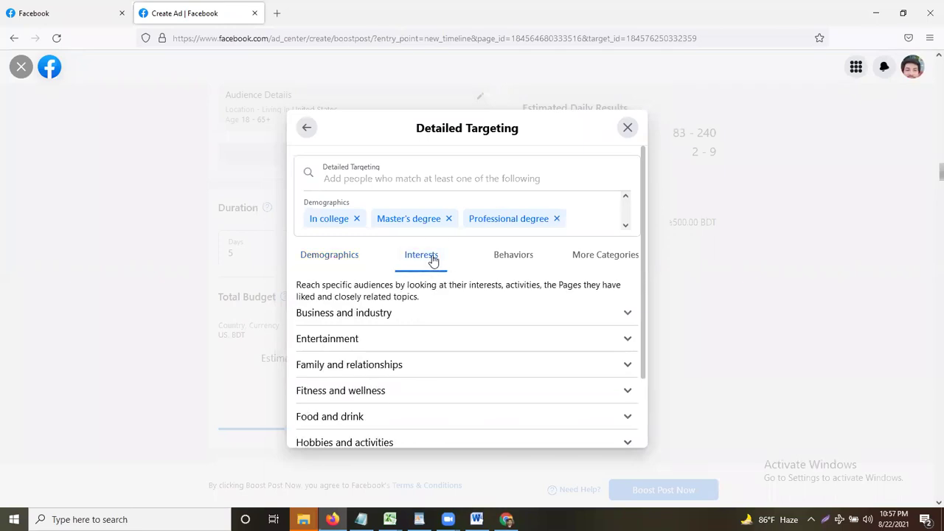
click(509, 259)
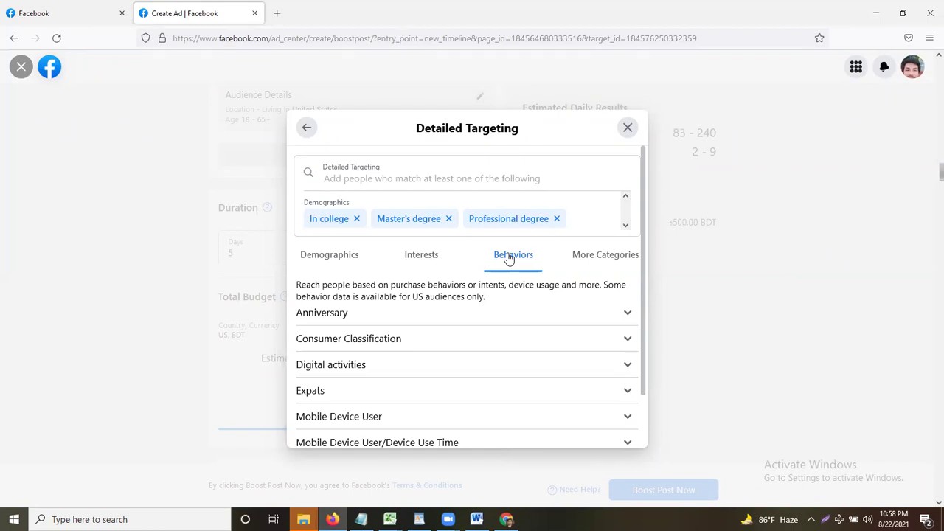
- Leave the detailed targeting browser, review the audience's age, locations and education targeting, and save the audience
click(306, 126)
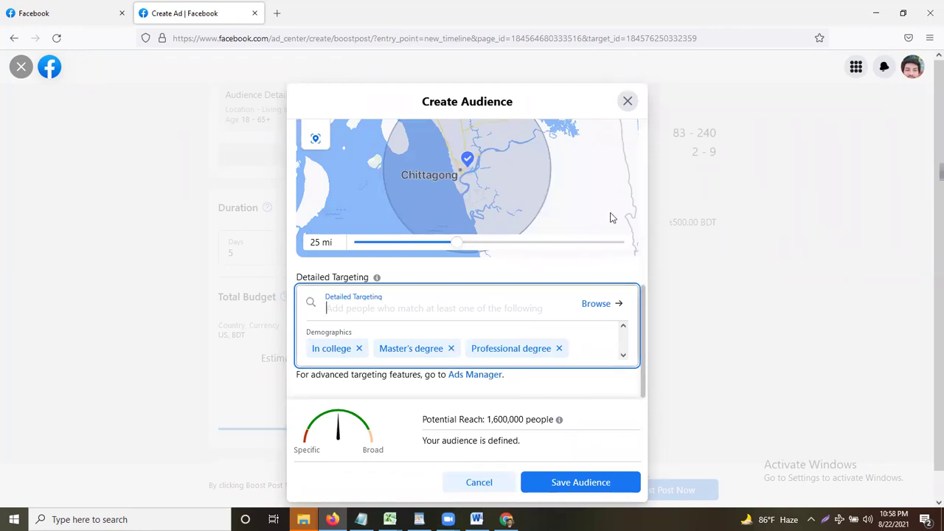
scroll(384, 186, up, 2)
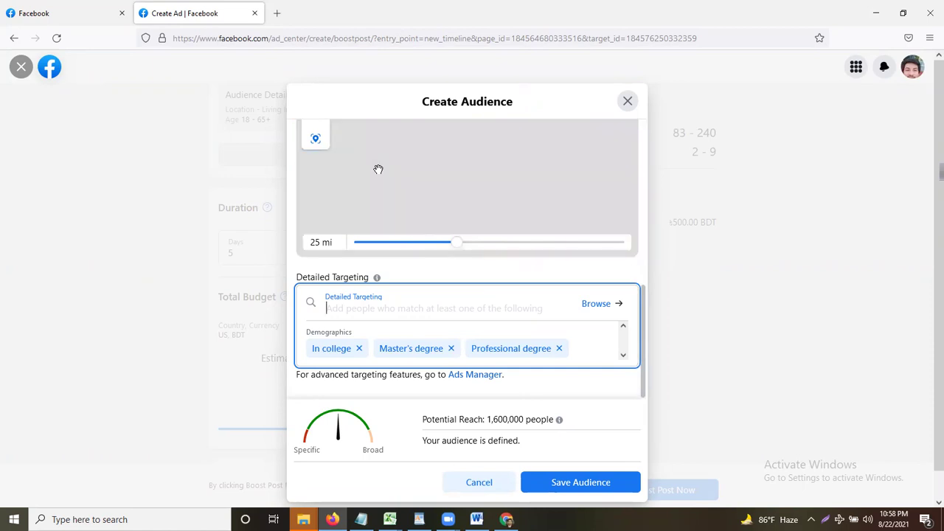
scroll(647, 307, up, 1)
scroll(643, 258, up, 5)
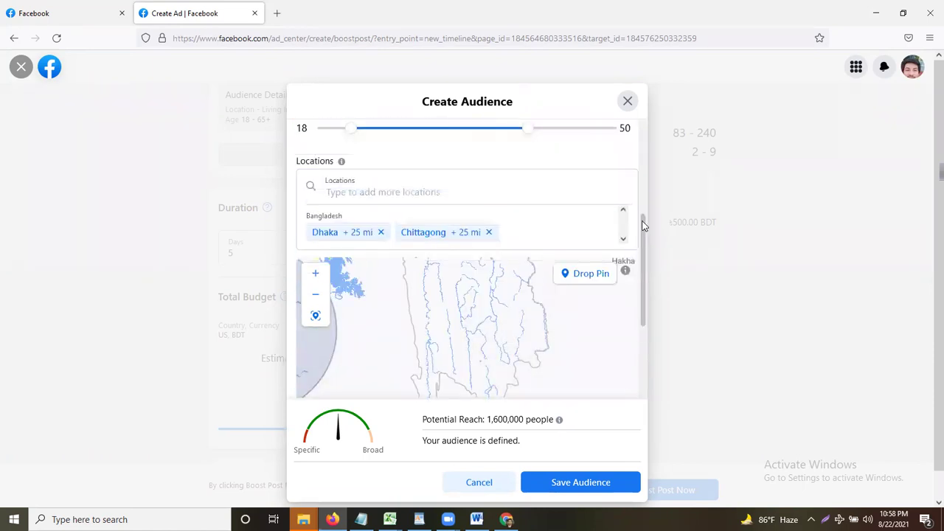
drag(645, 220, 632, 445)
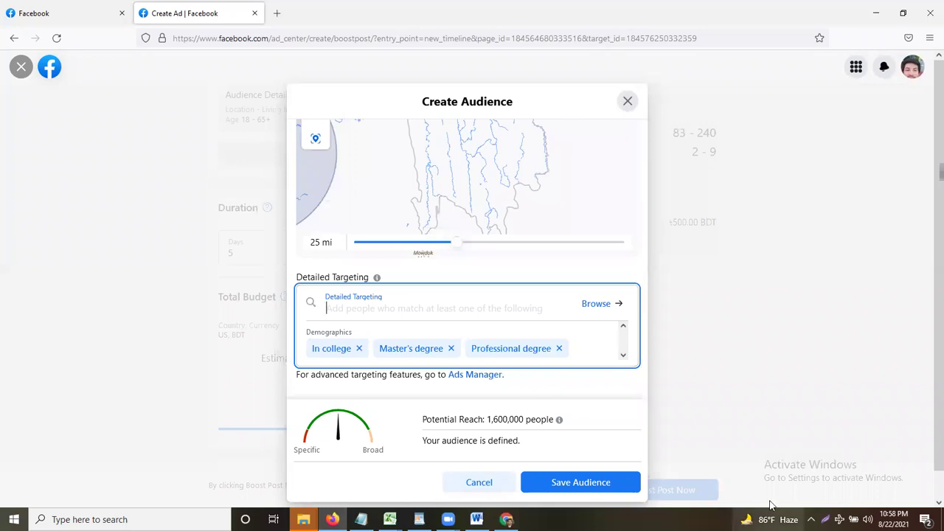
click(594, 485)
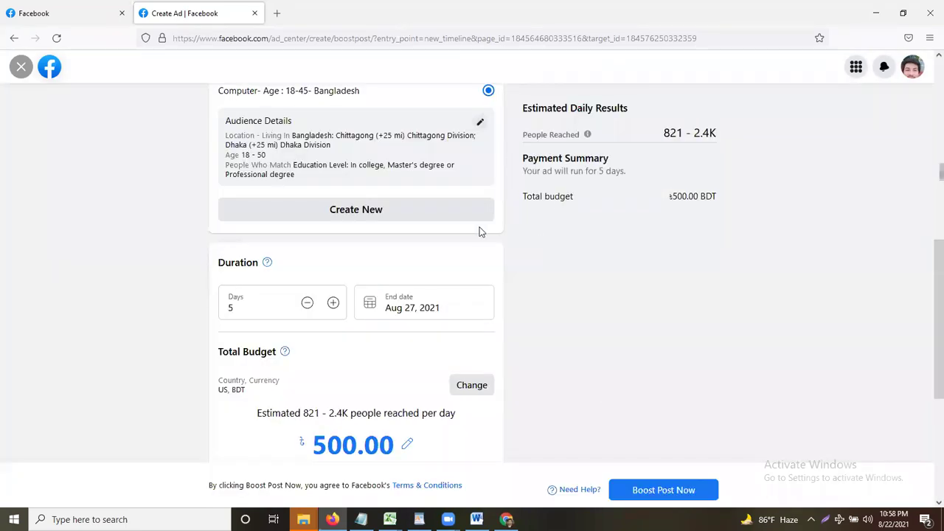
- Try a 7-day boost duration, set it back to 5 days, and open the total budget amount for editing
scroll(490, 235, down, 3)
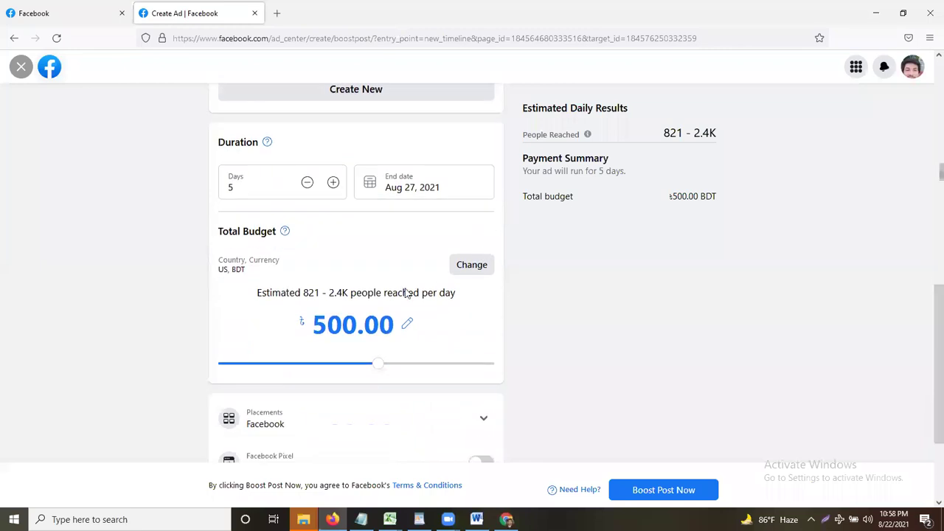
click(334, 183)
click(333, 182)
click(308, 182)
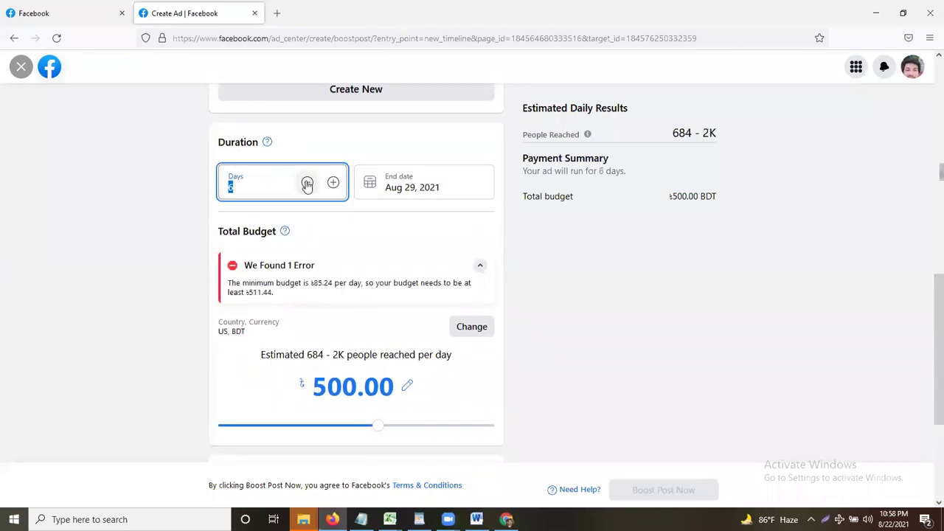
click(307, 182)
click(362, 328)
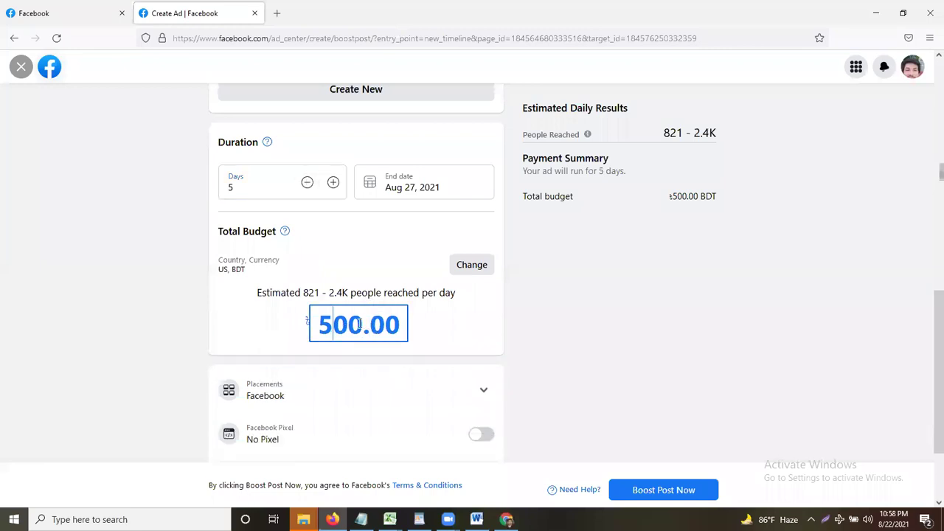
drag(363, 325, 309, 322)
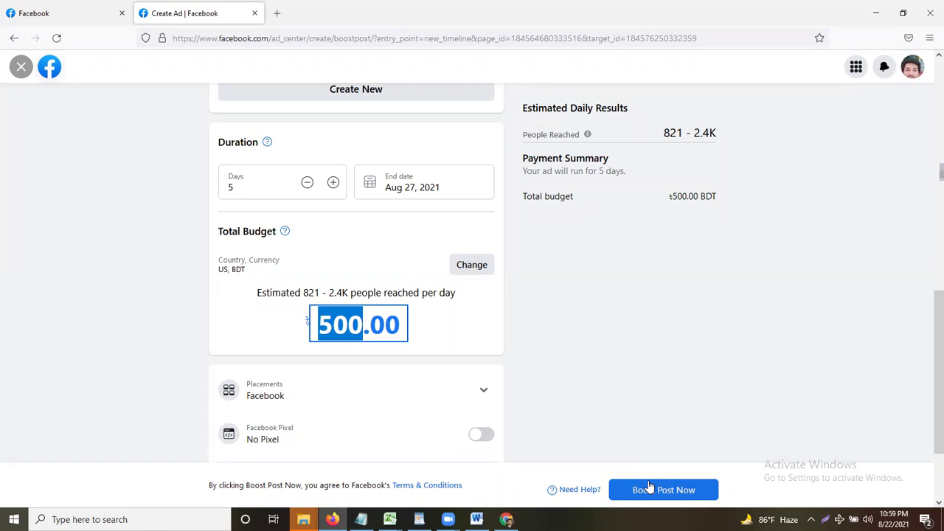
- Review the boost's goal, button, audience and duration settings, trying a 6-day duration and returning it to 5 days
scroll(626, 276, up, 3)
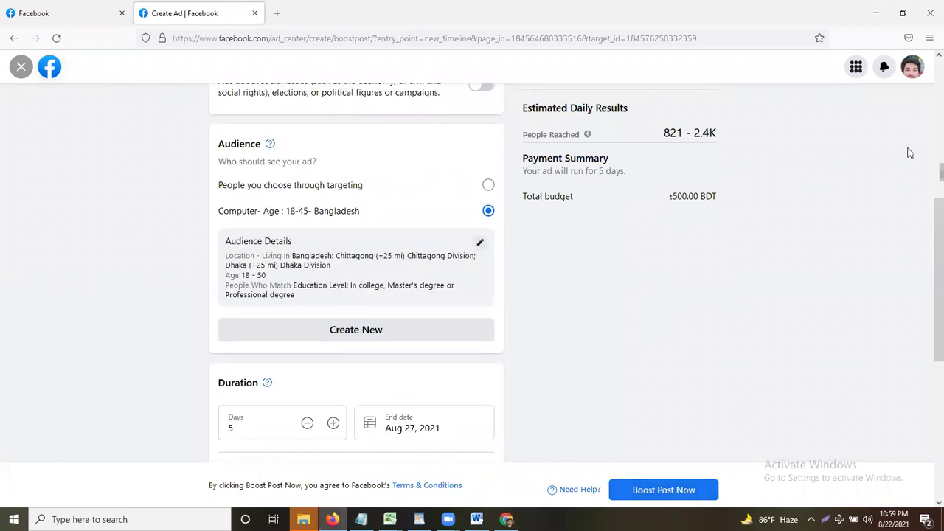
scroll(927, 226, up, 3)
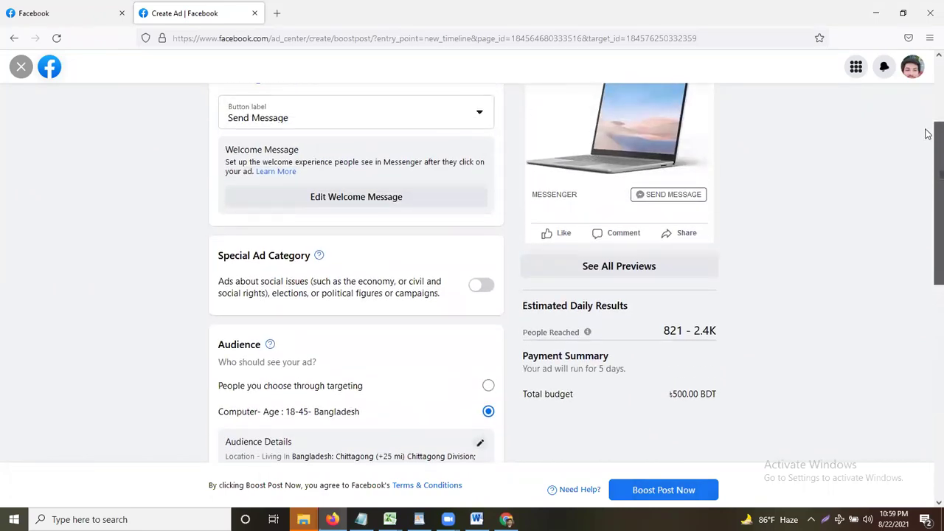
scroll(927, 134, up, 1)
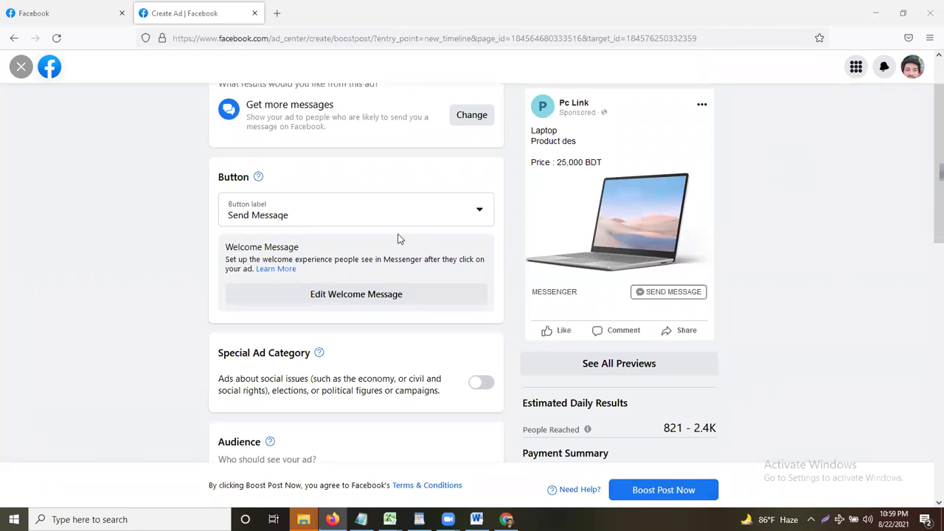
scroll(375, 430, down, 5)
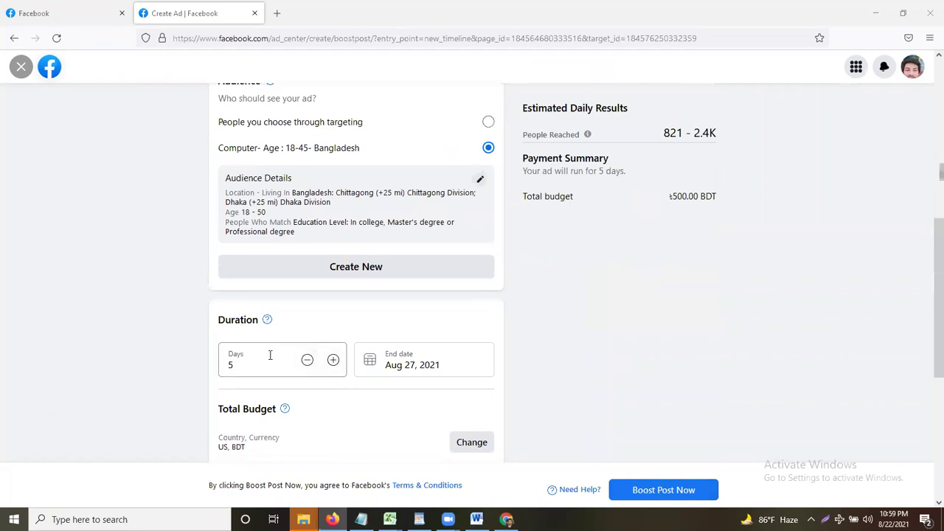
click(333, 361)
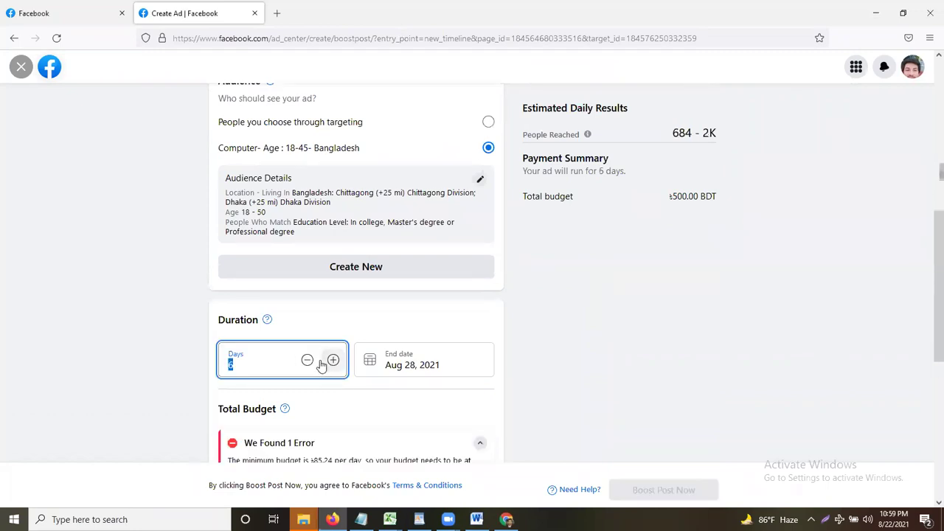
click(307, 361)
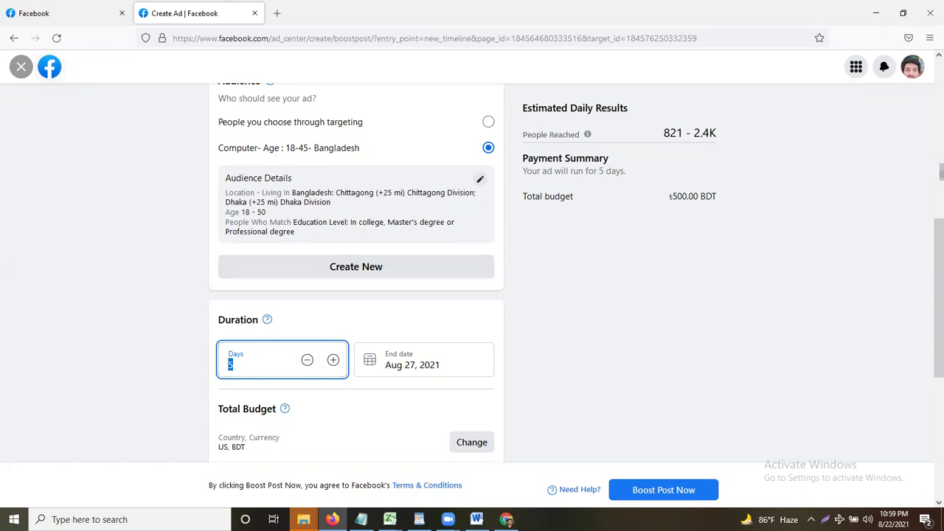
scroll(613, 266, up, 4)
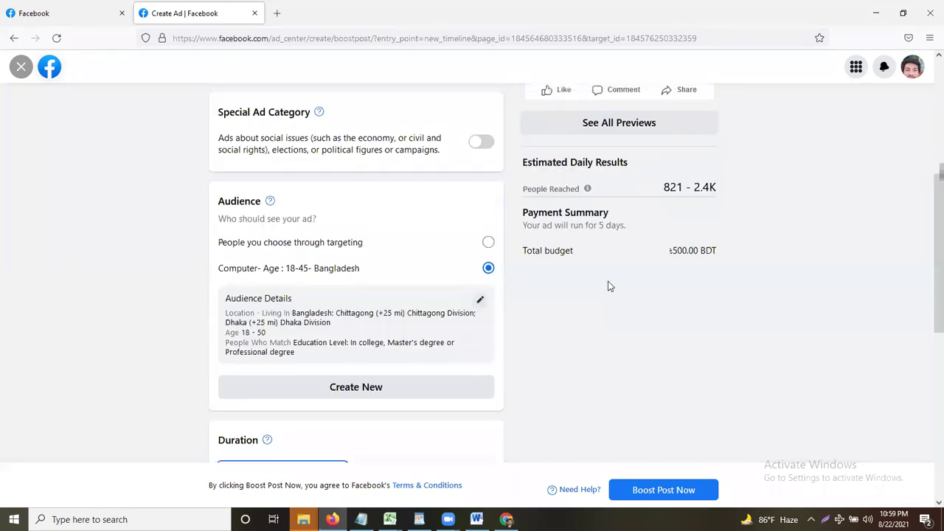
scroll(608, 284, up, 1)
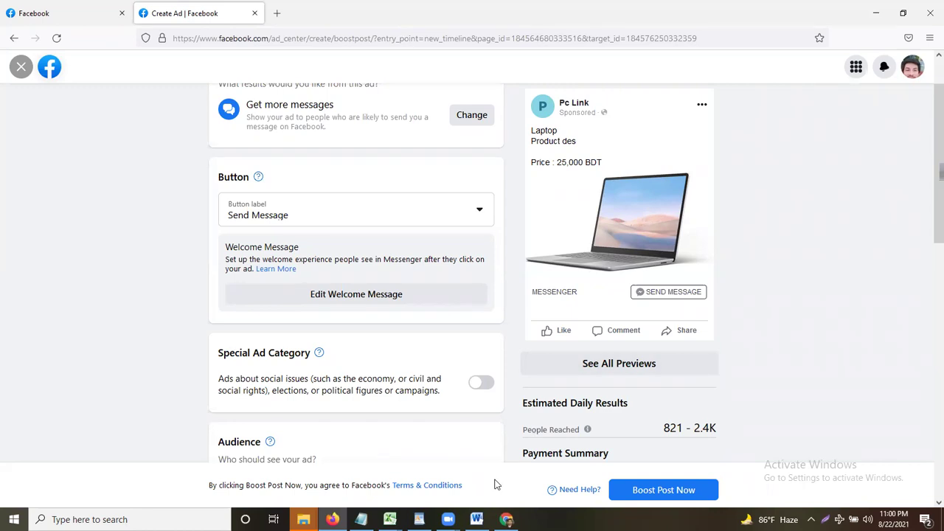
- Switch to the Word document, replace its notes with the text "Boost Unavailable" and highlight that line
click(477, 520)
triple_click(245, 174)
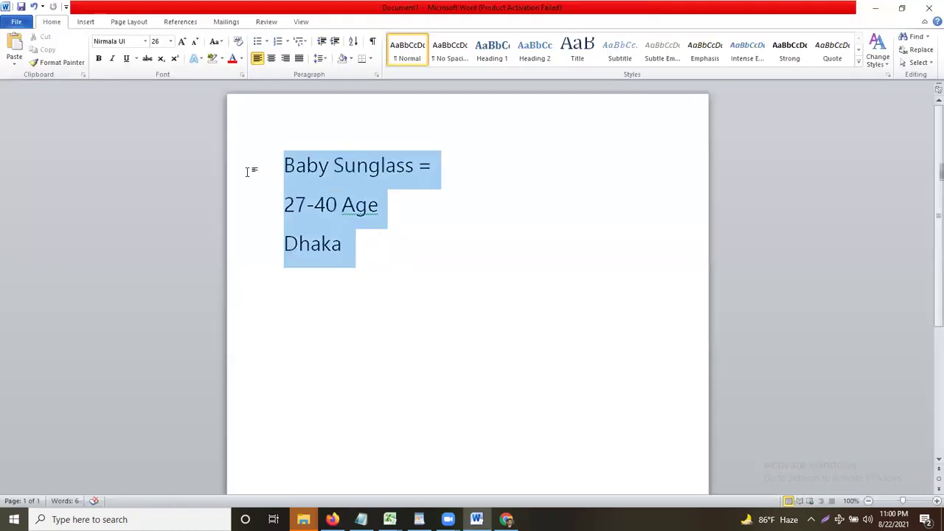
key(BackSpace)
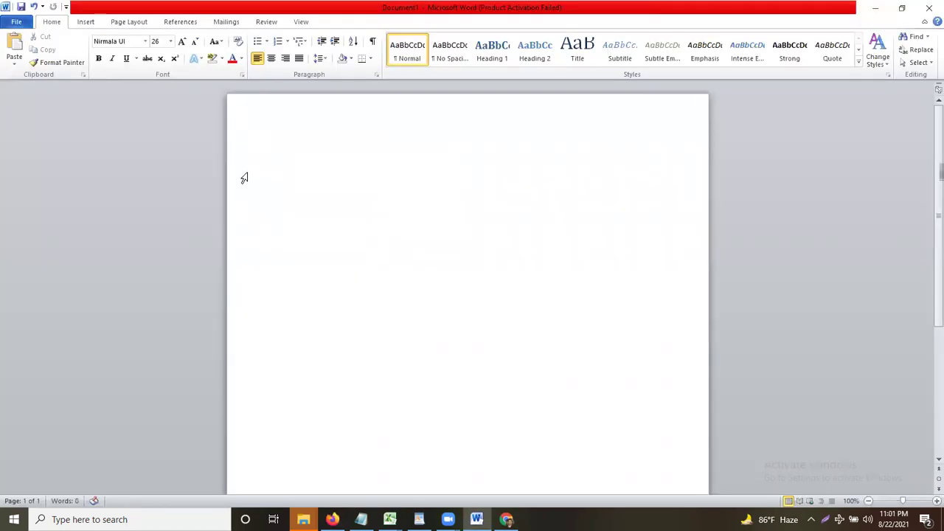
text(Boost Una)
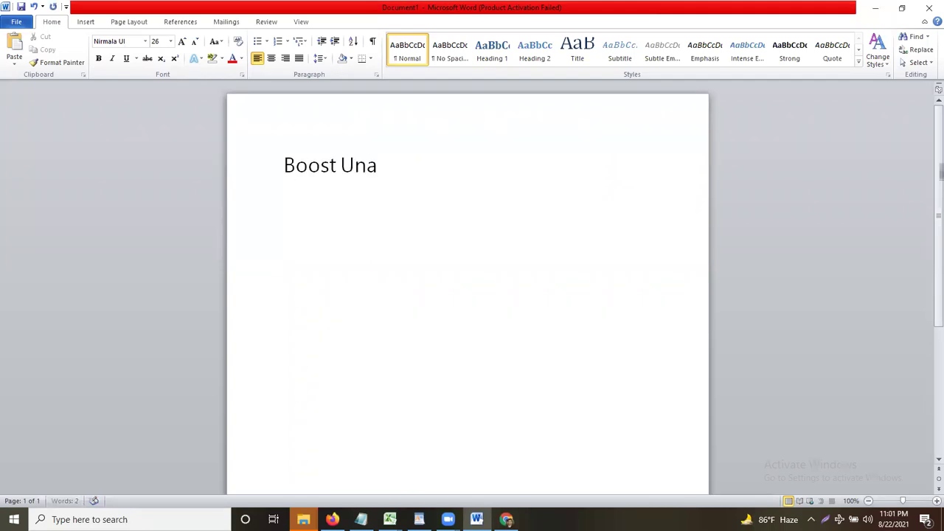
text(vailable)
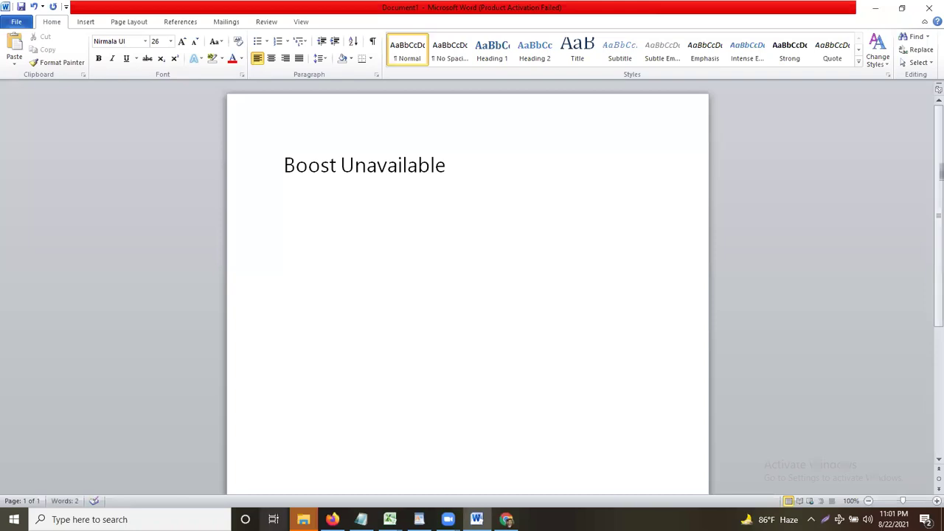
double_click(291, 163)
click(354, 198)
drag(459, 168, 253, 161)
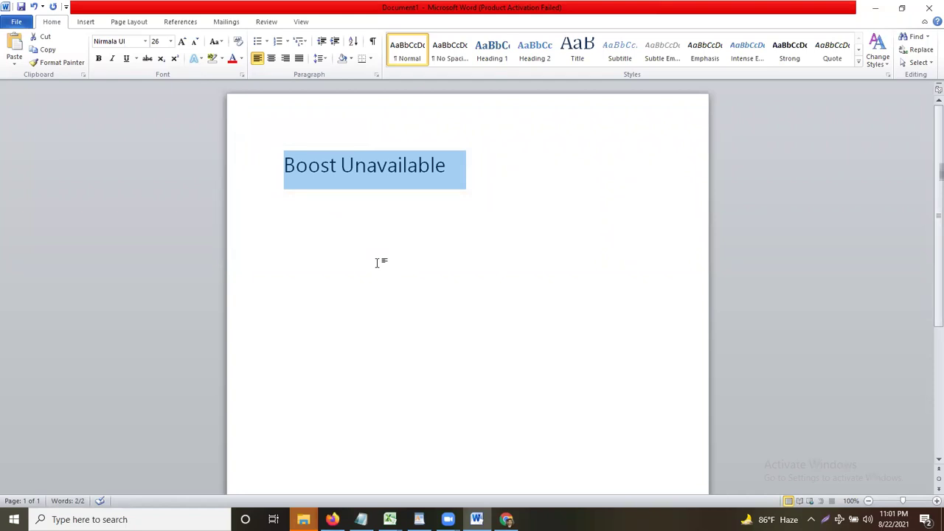
- Add the lines "Home Work : ja ja dekhalm" and "Canva.com" below the heading, each separated by a blank line
click(517, 159)
key(Return)
key(Return)
text(Home Work : ja ja dekhalm)
key(Return)
key(Return)
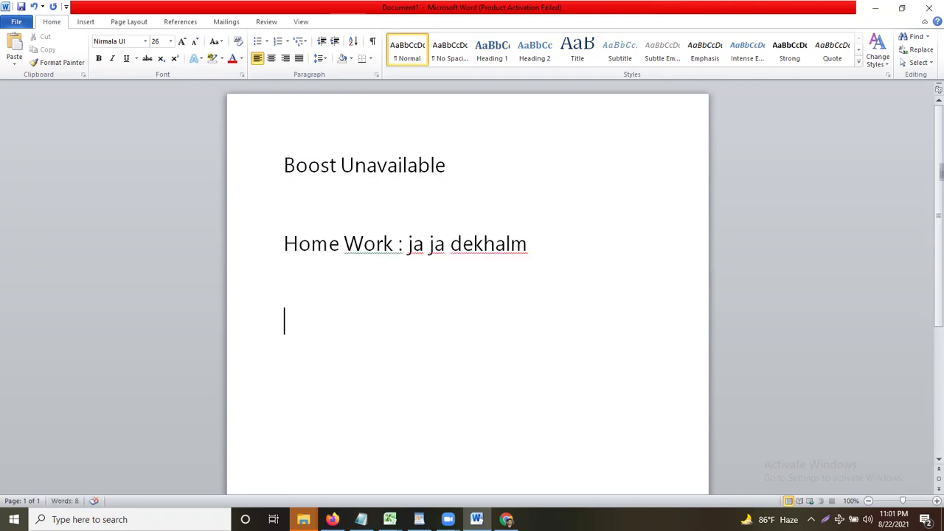
text(Canva.com)
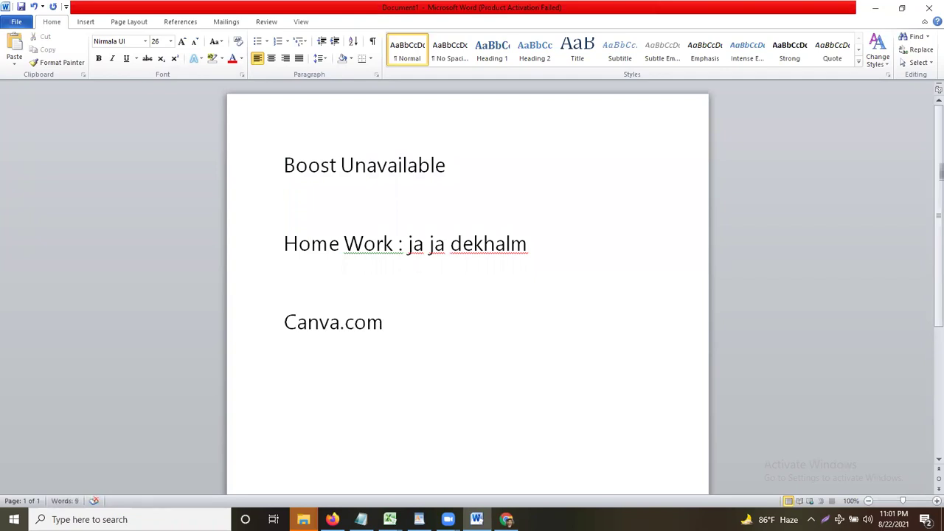